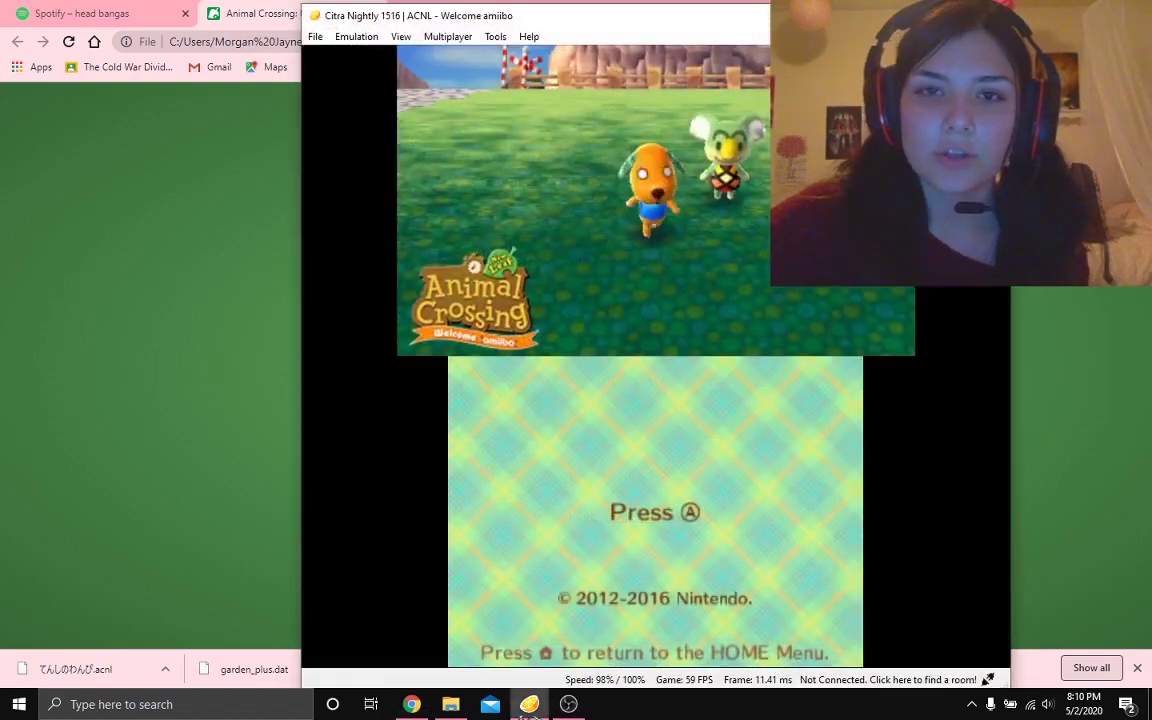
Stop the running ACNL - Welcome amiibo emulation and minimize the emulator window to reveal the save editor page.
left_click(318, 36)
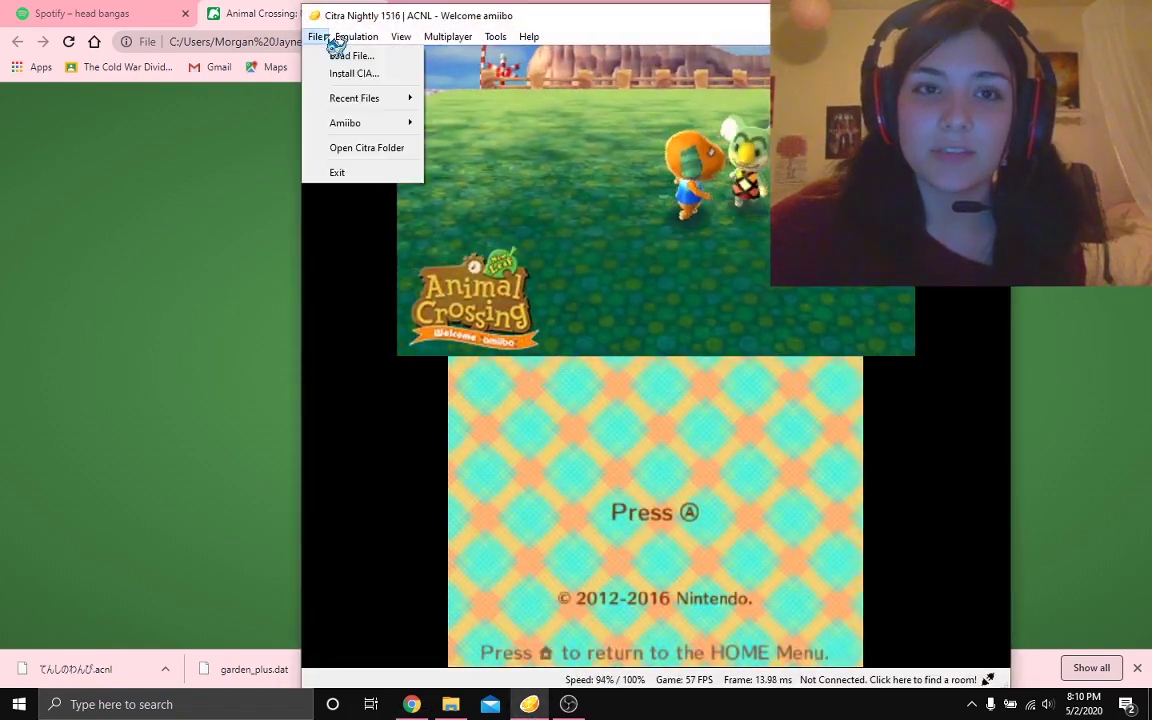
left_click(345, 52)
left_click(357, 38)
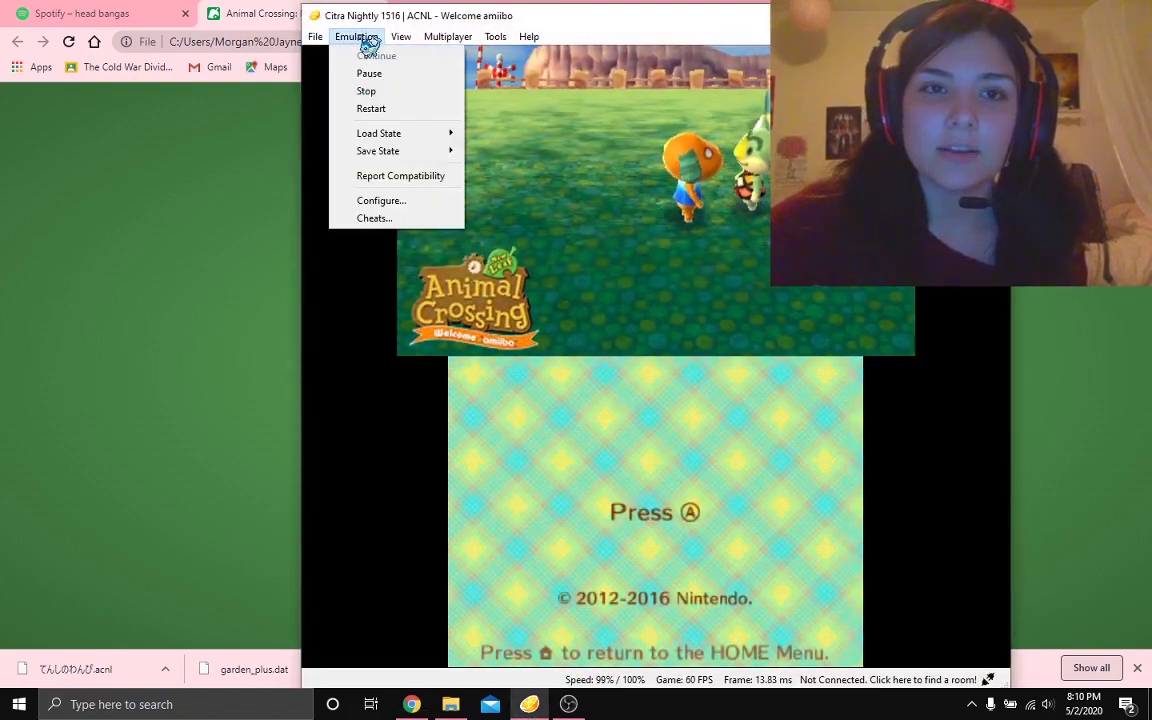
left_click(384, 107)
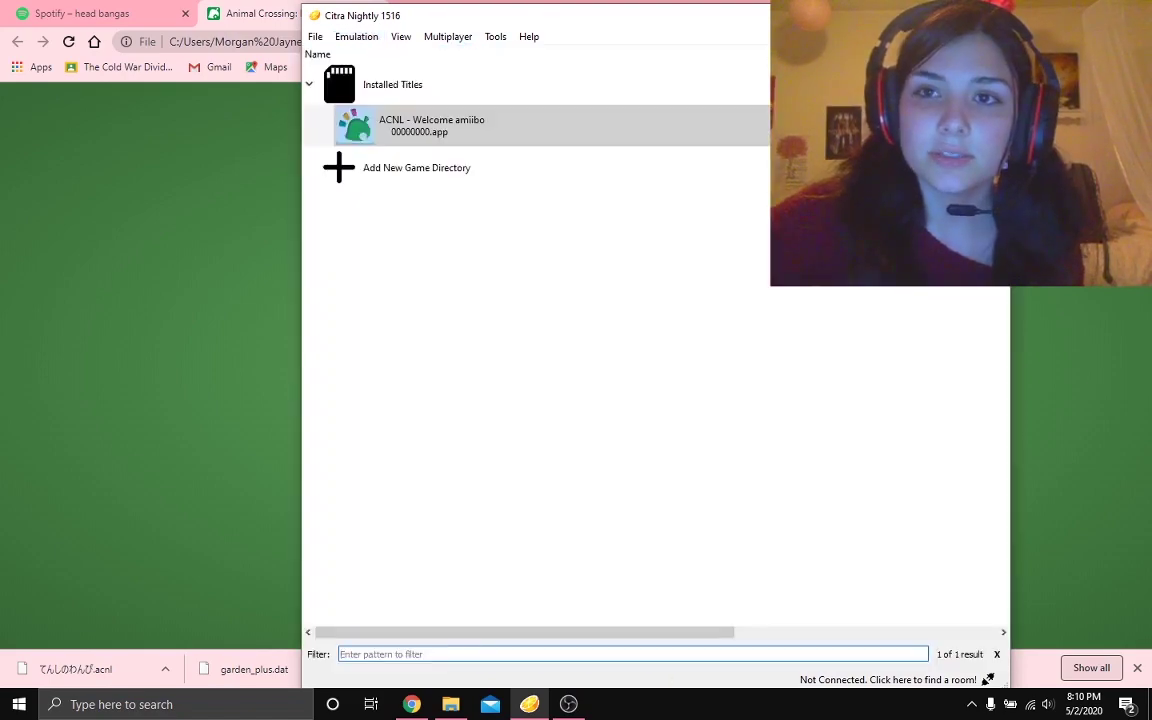
left_click(918, 15)
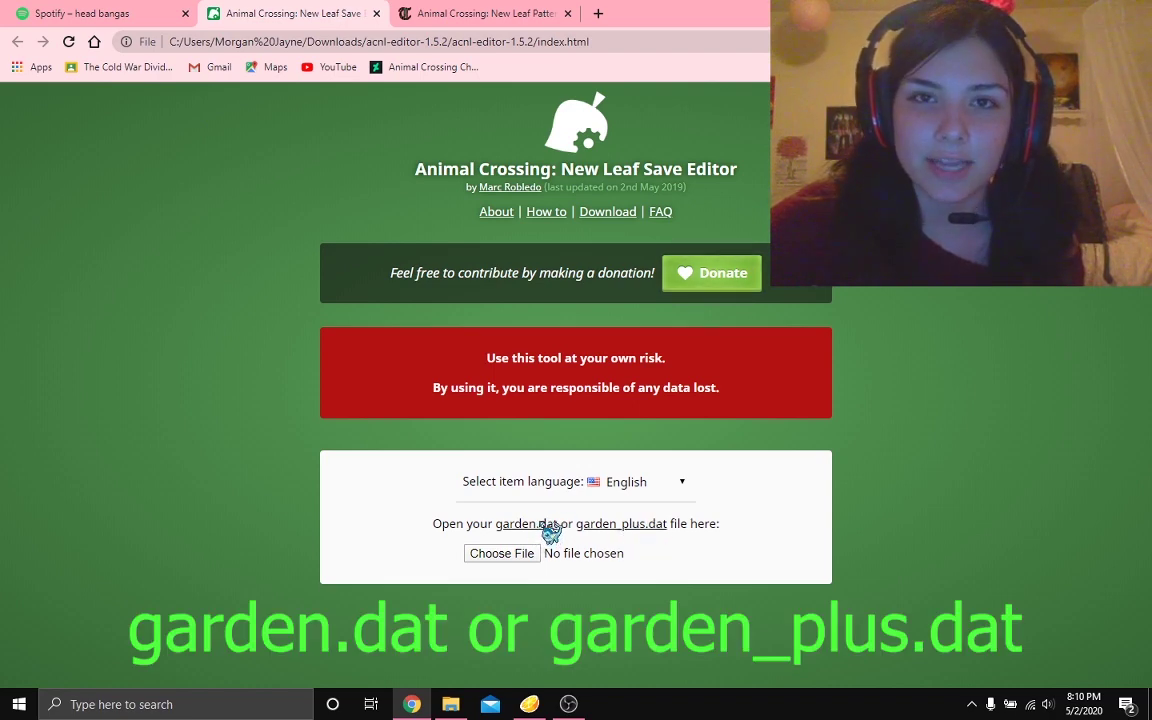
Switch to File Explorer and open the user's profile folder inside Users on the BOOTCAMP (C:) drive.
left_click(450, 704)
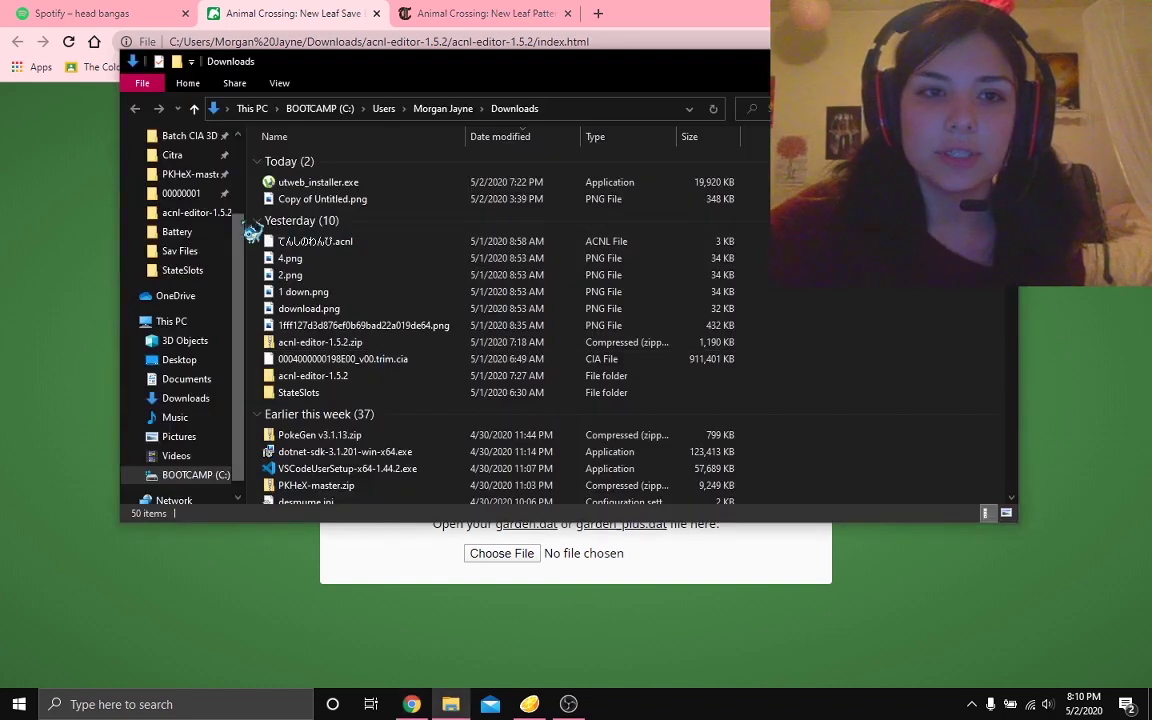
left_click(197, 324)
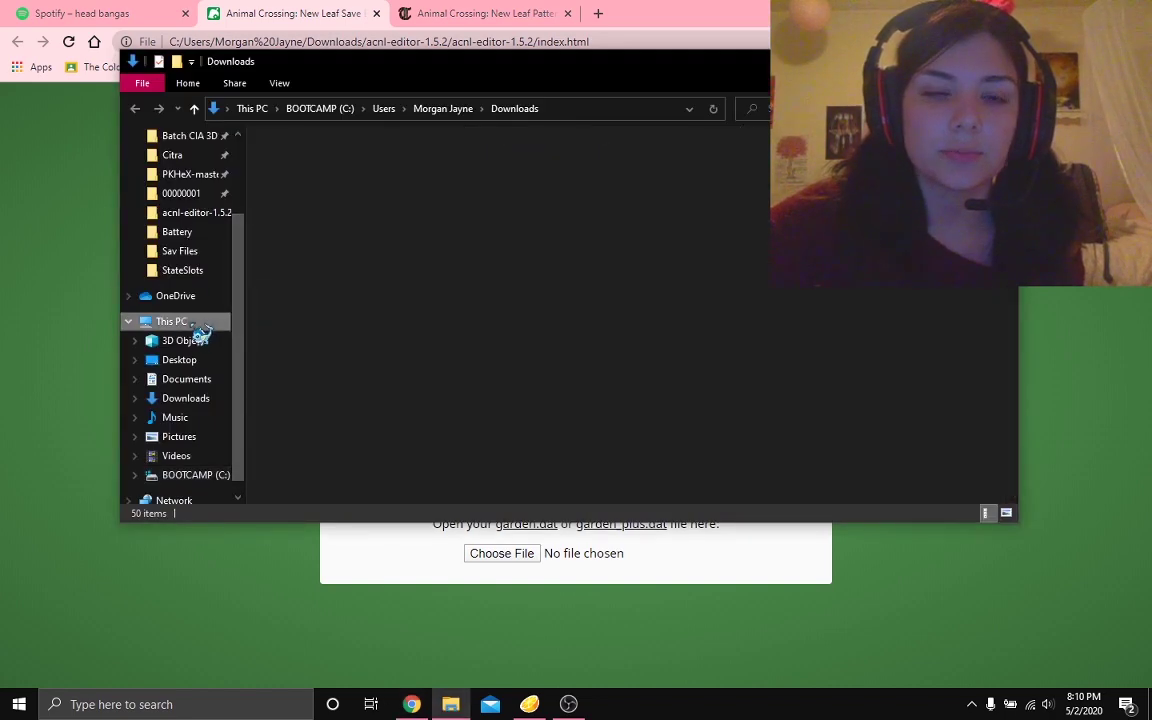
double_click(360, 332)
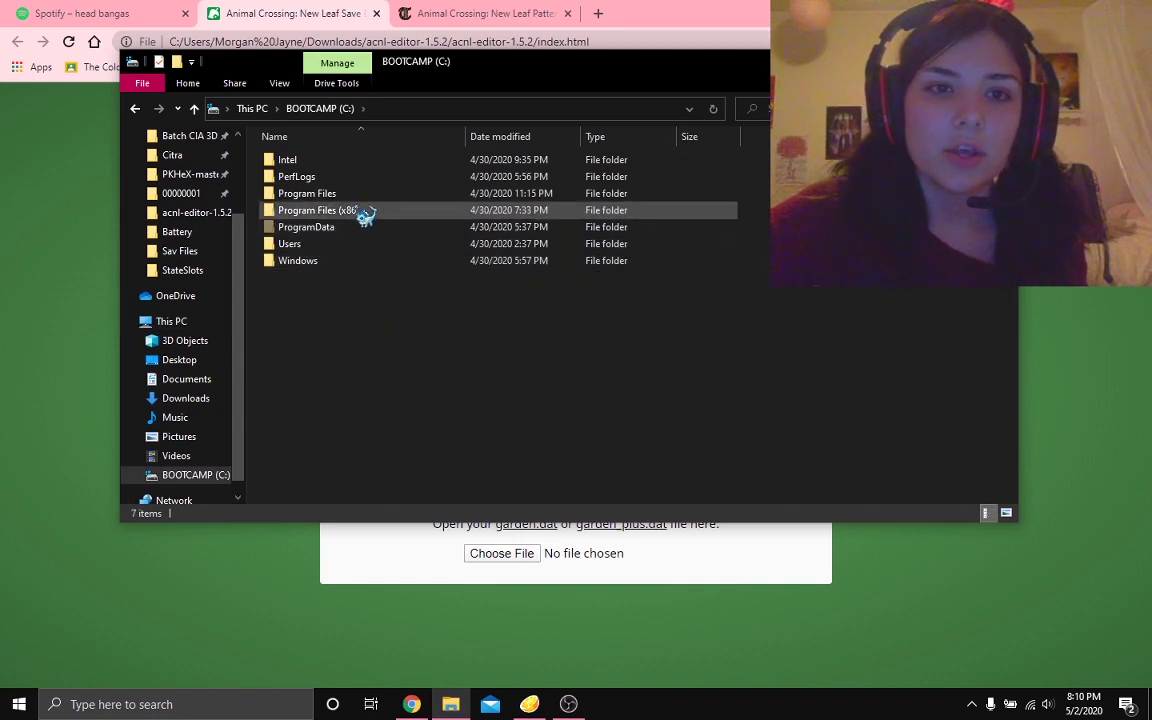
double_click(362, 243)
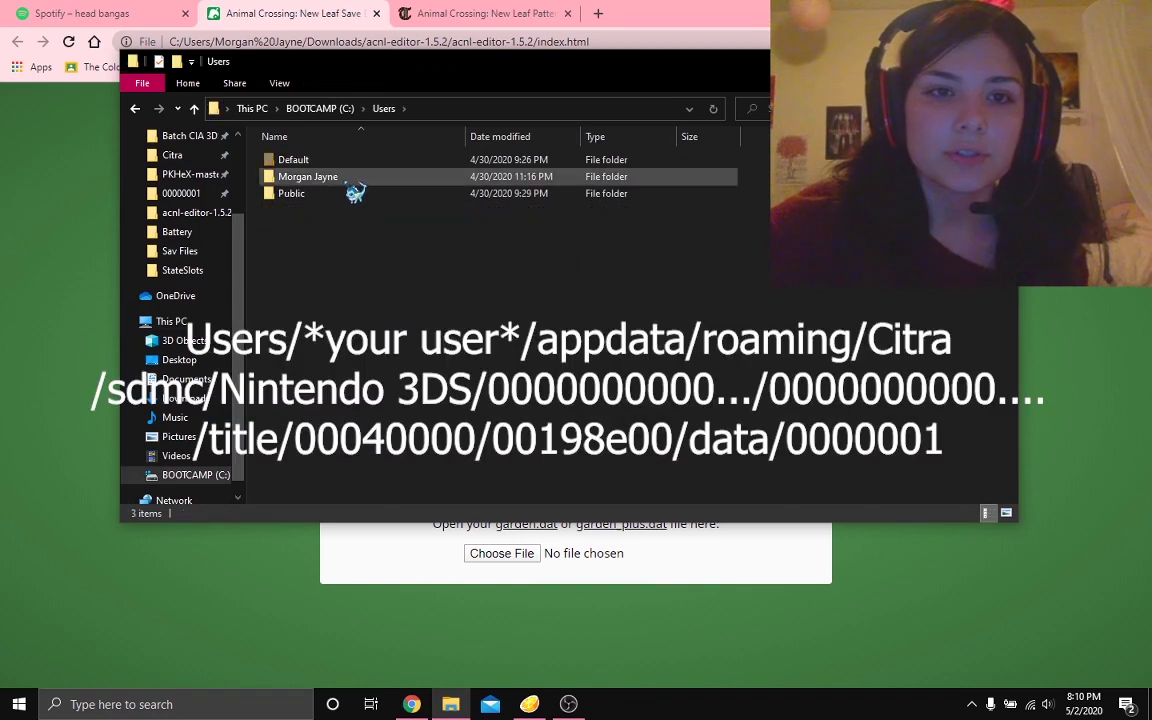
double_click(350, 178)
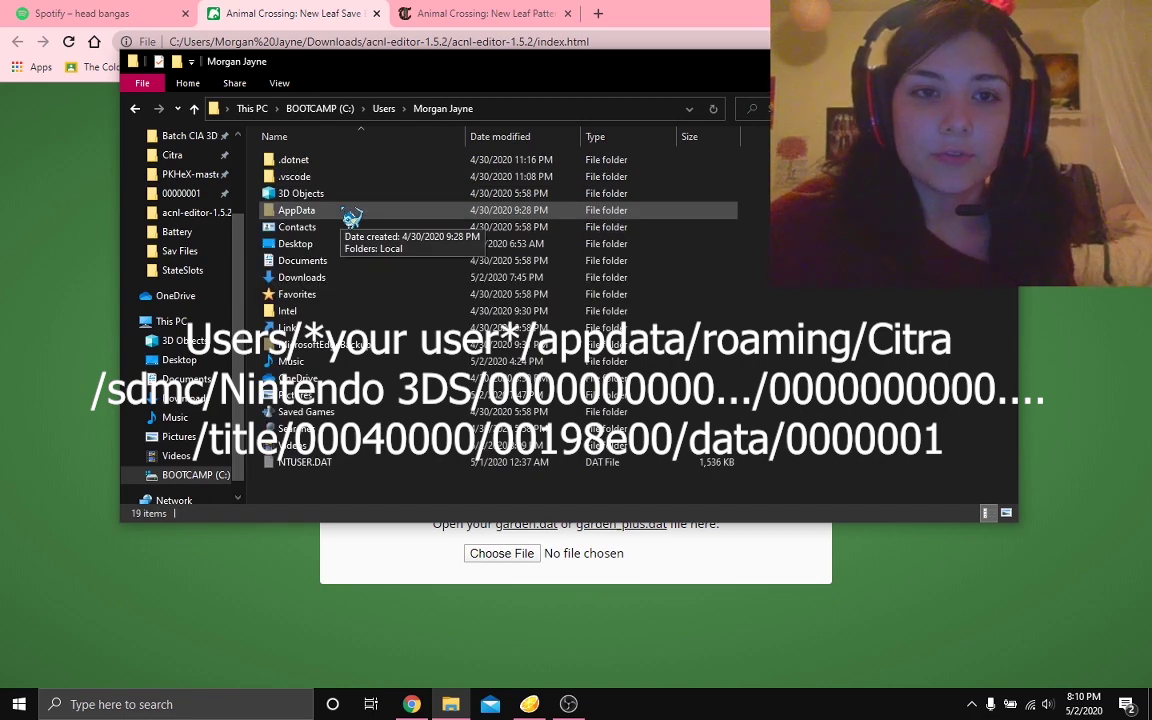
Check the Hidden items setting and open the Citra folder under AppData\Roaming.
left_click(280, 84)
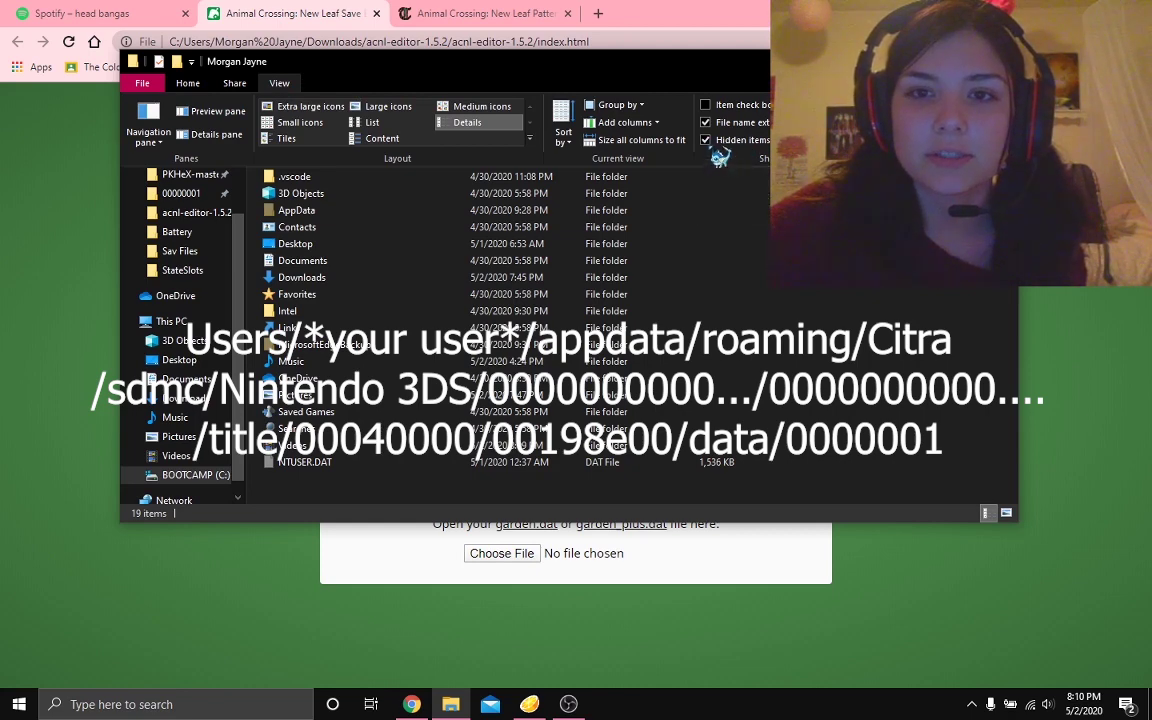
left_click(738, 249)
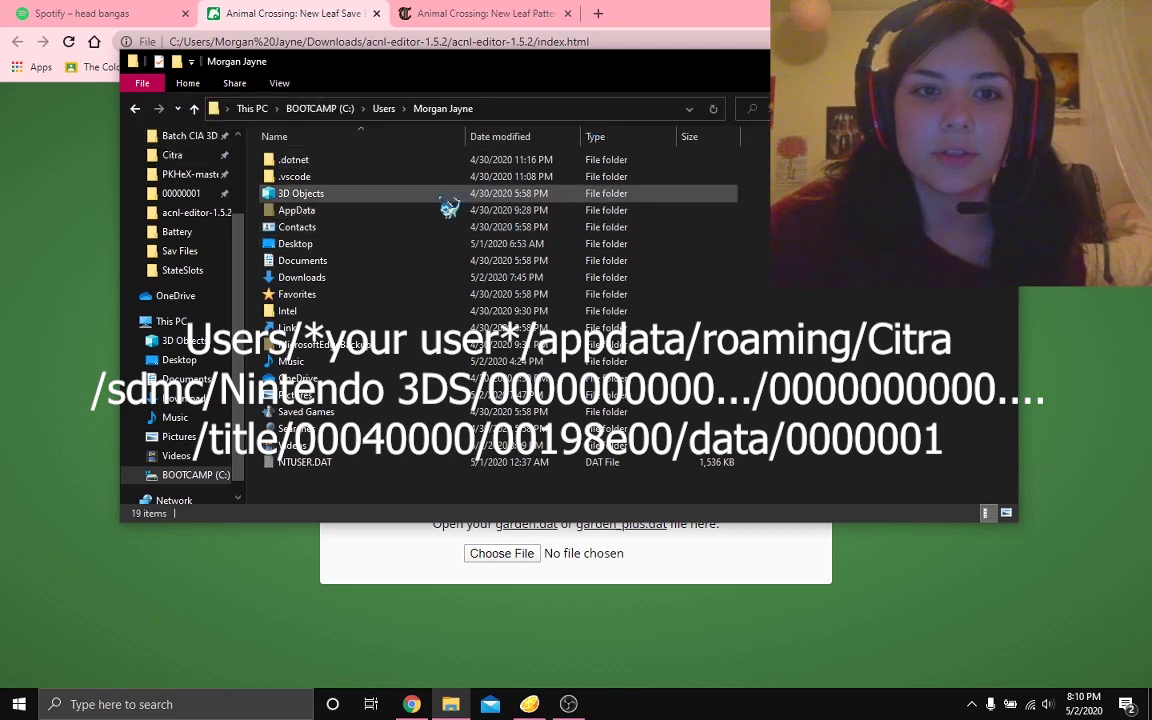
left_click(390, 182)
double_click(368, 210)
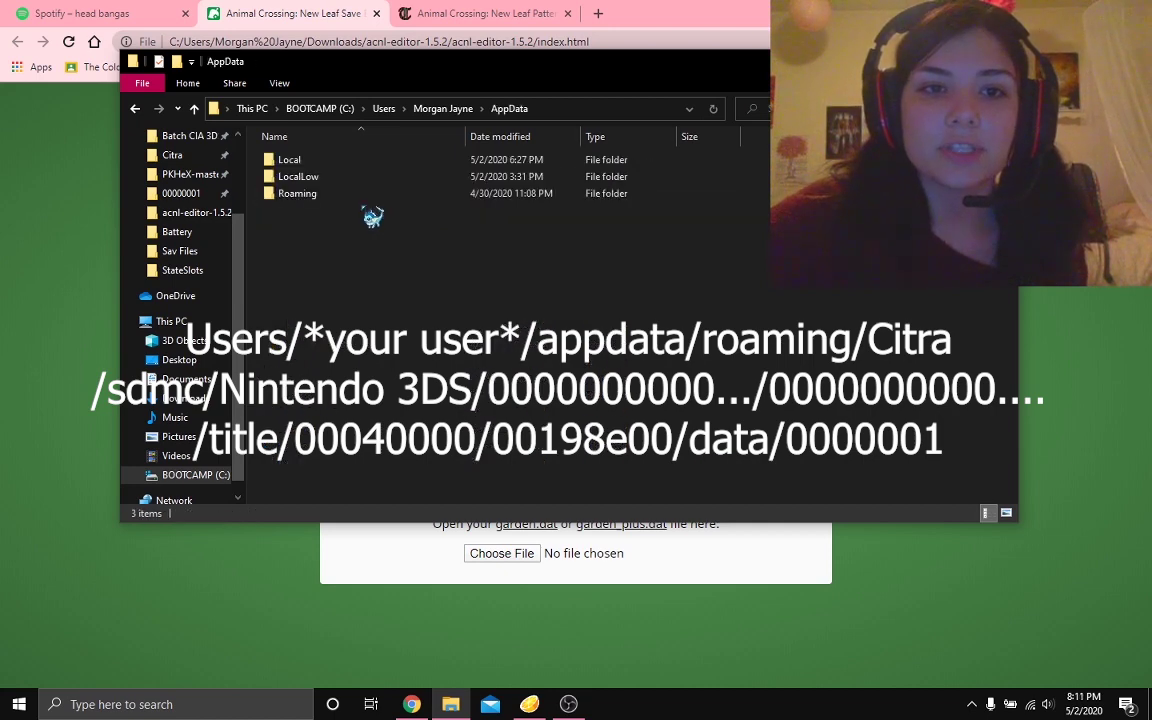
double_click(346, 200)
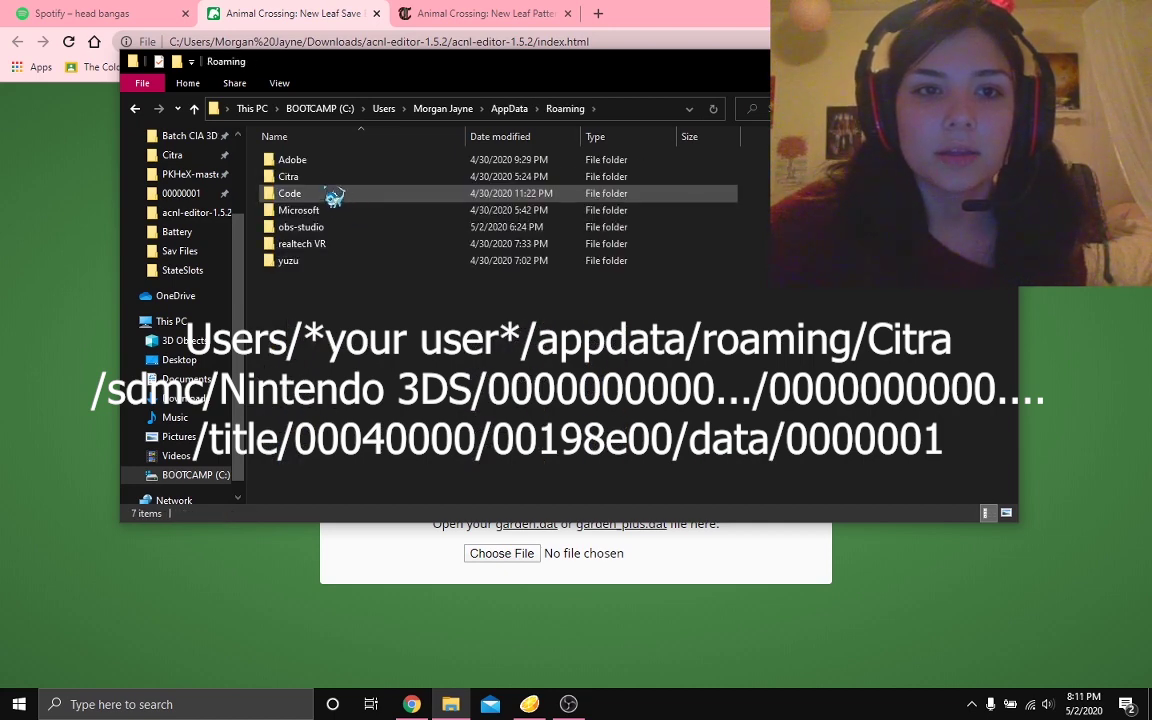
double_click(330, 182)
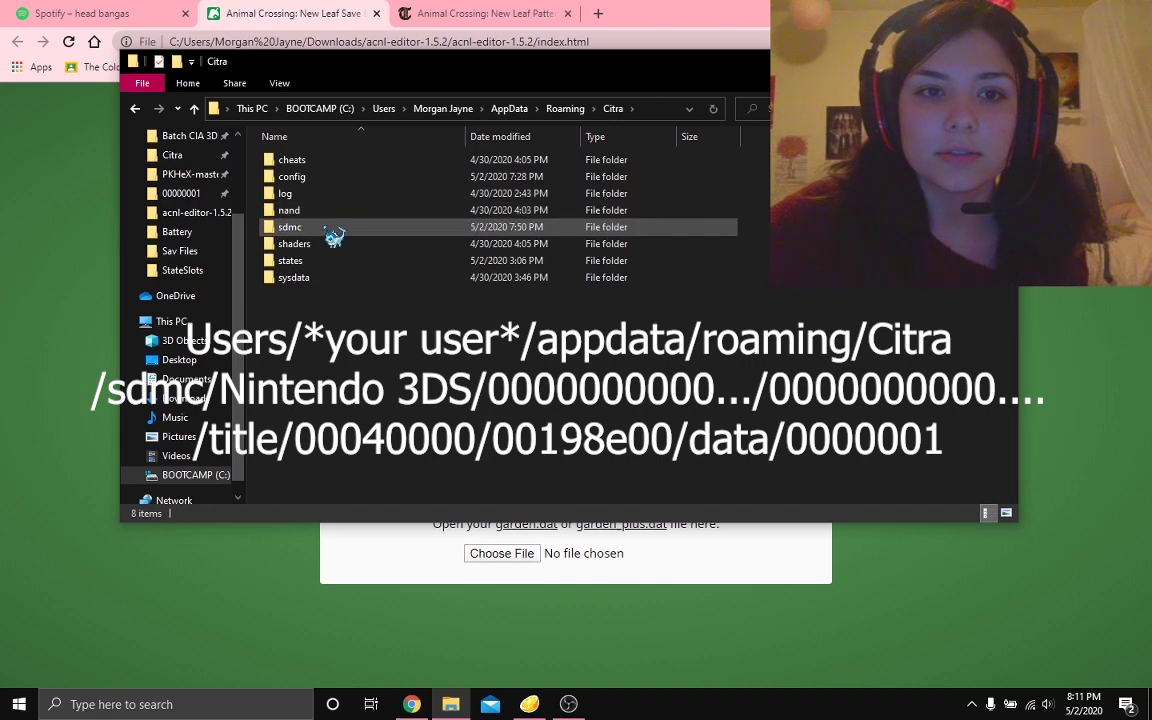
Browse through sdmc, Nintendo 3DS and the two nested all-zero folders into the title folder.
double_click(332, 228)
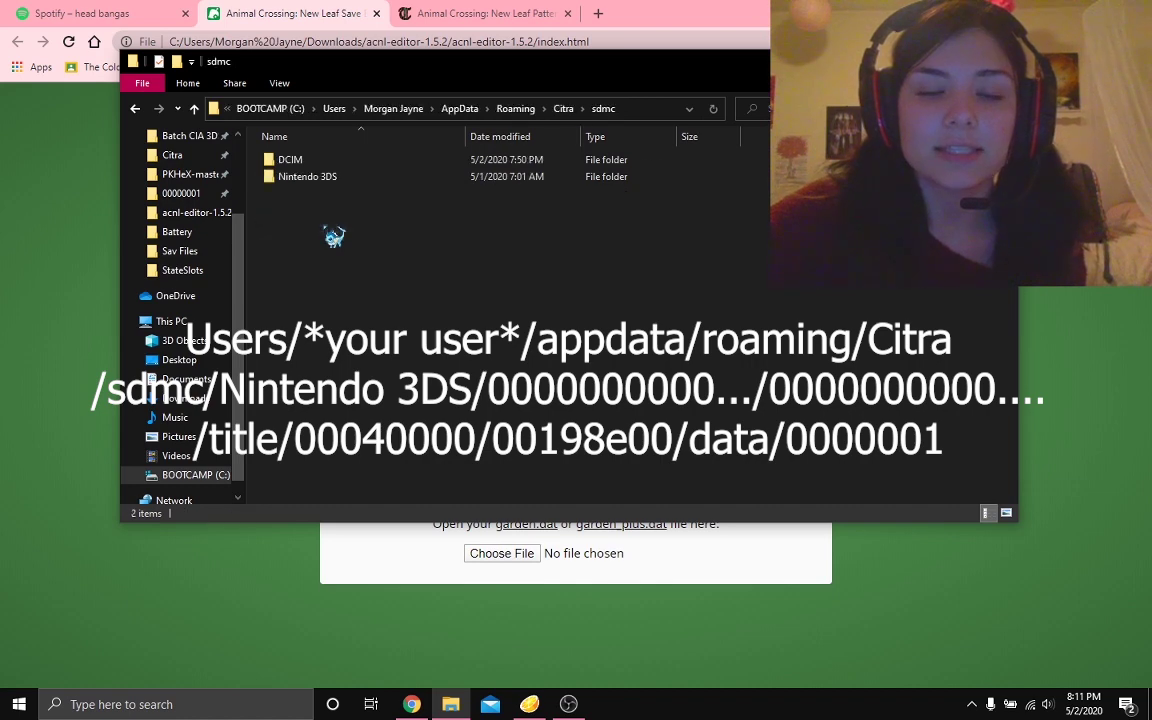
double_click(335, 178)
double_click(333, 165)
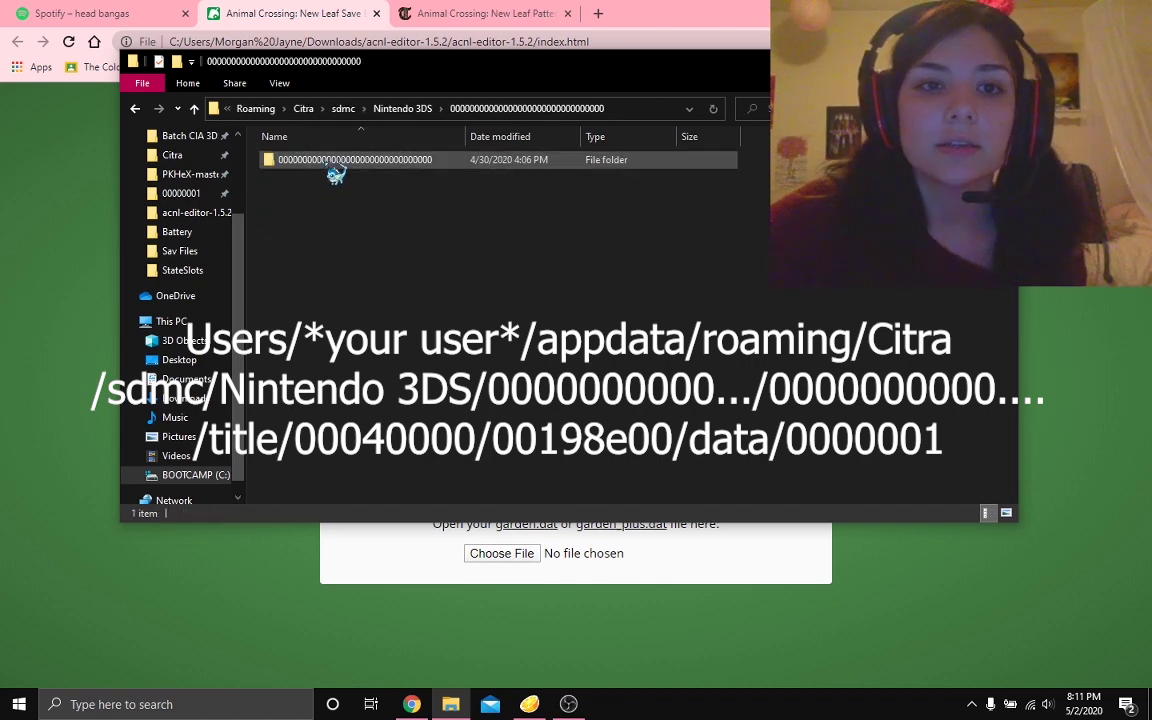
double_click(345, 163)
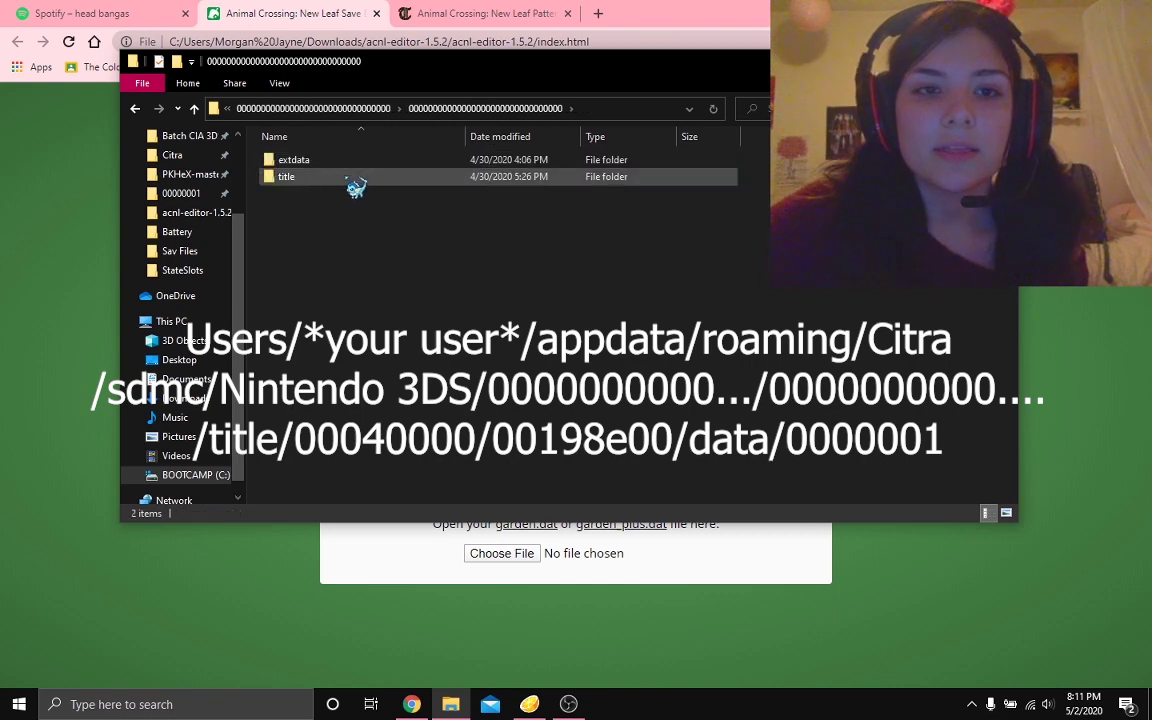
double_click(355, 180)
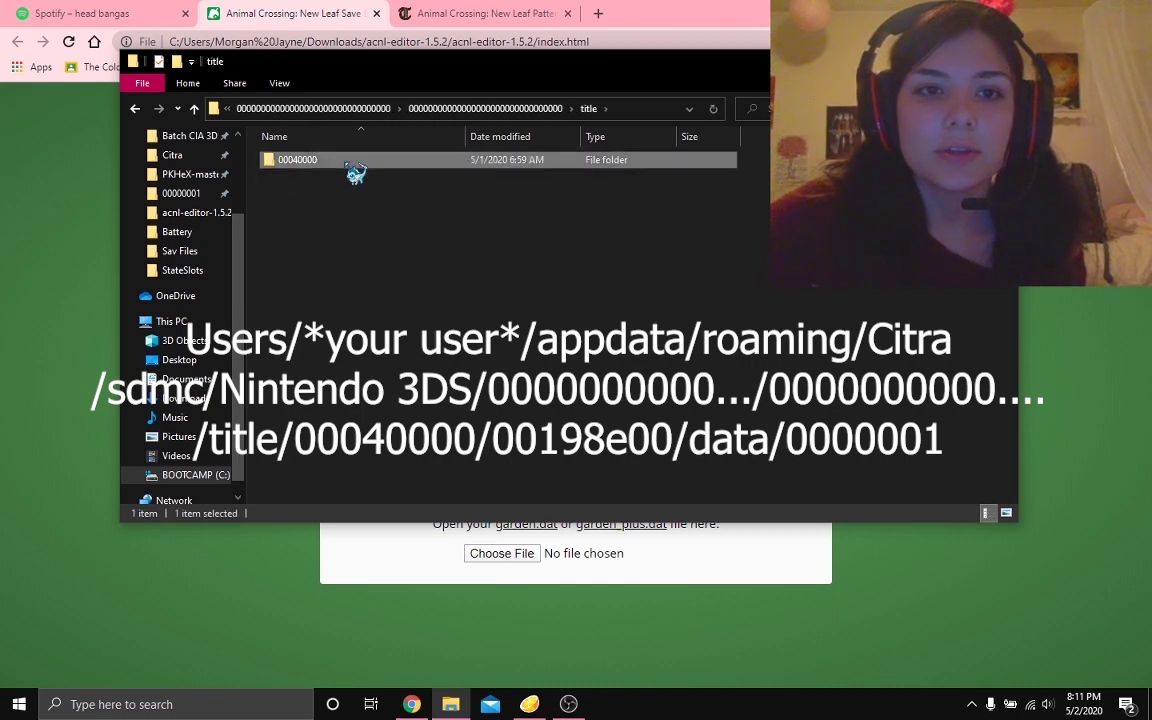
Browse to 00040000\00198e00\data\00000001 and select garden_plus.dat.
double_click(352, 163)
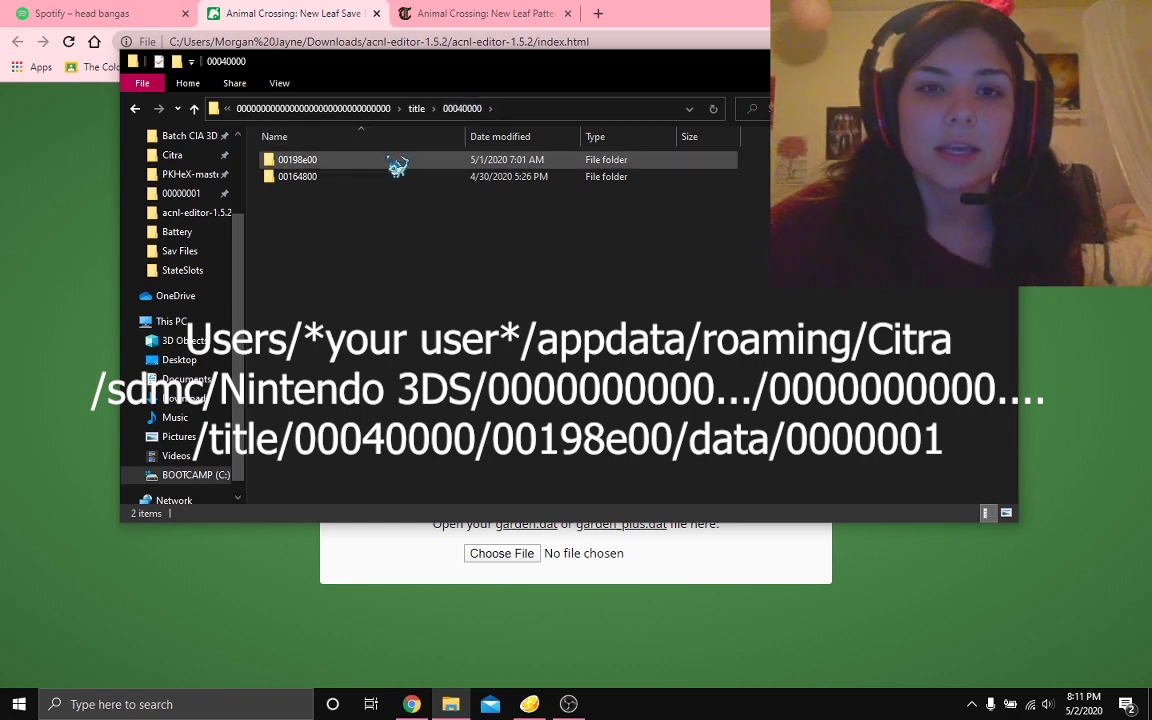
double_click(323, 165)
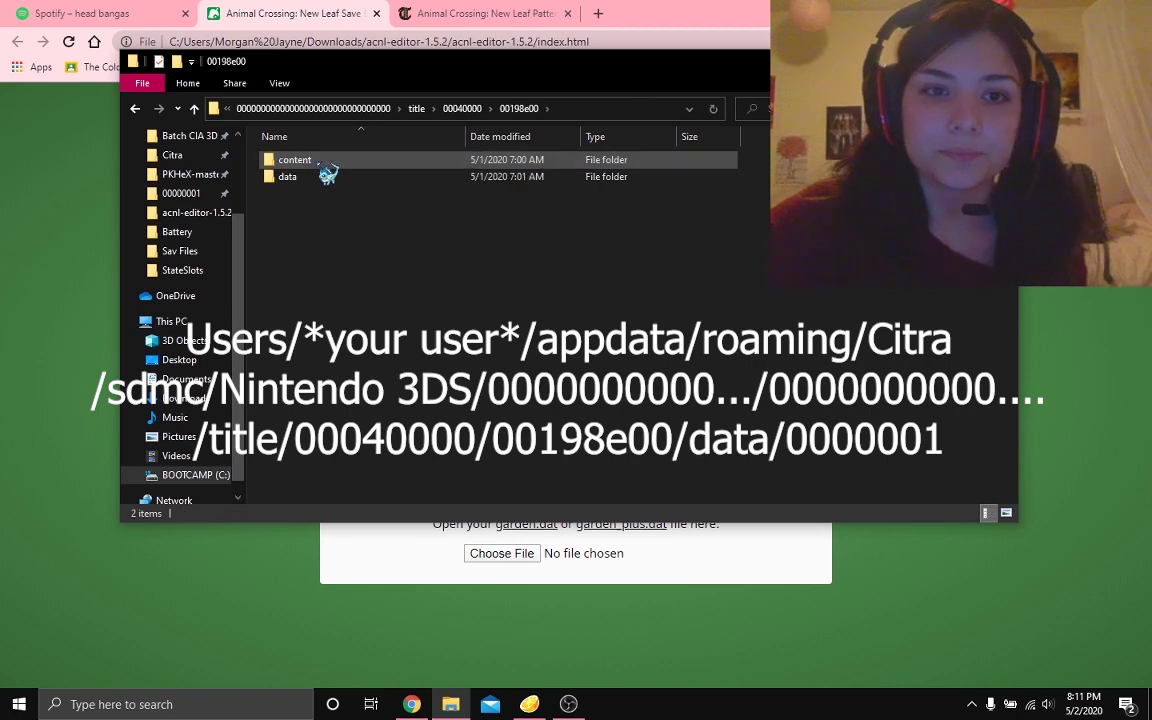
left_click(324, 177)
double_click(326, 177)
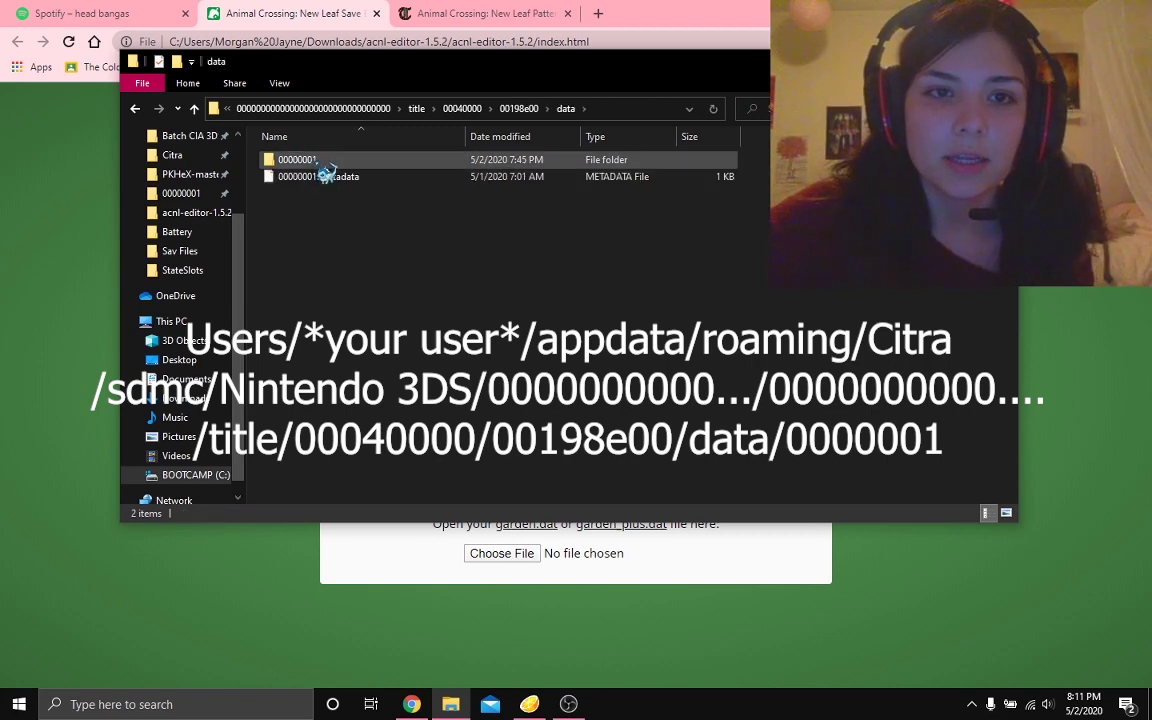
double_click(322, 162)
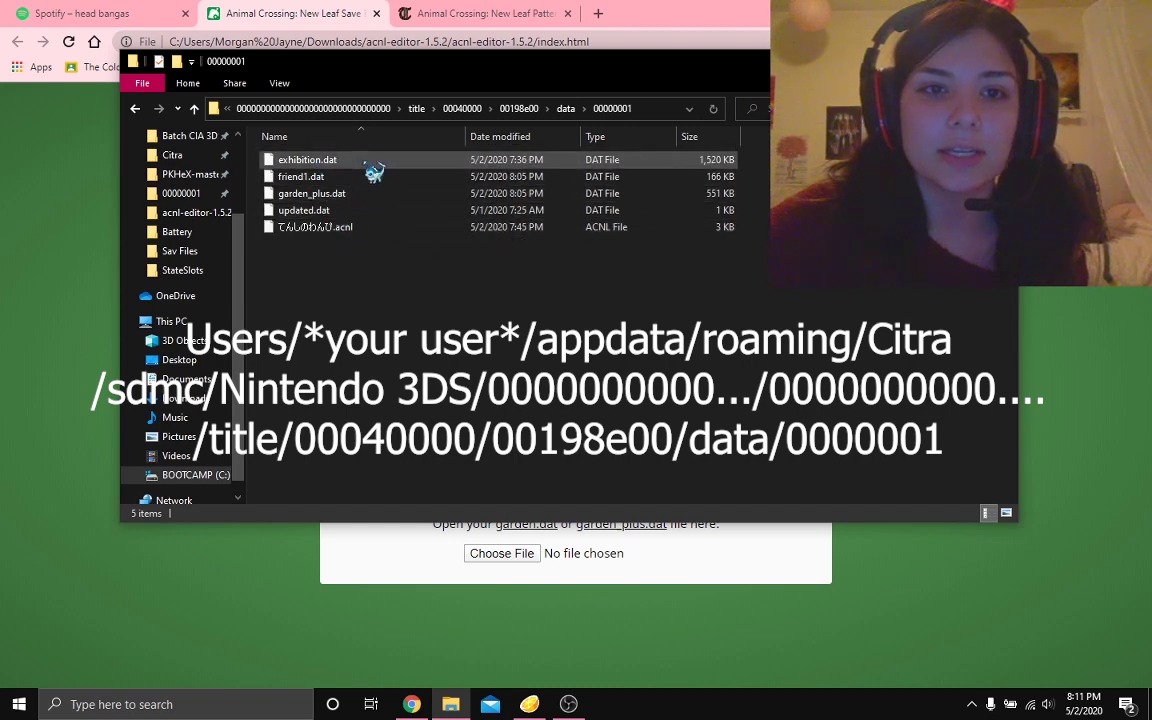
left_click(348, 197)
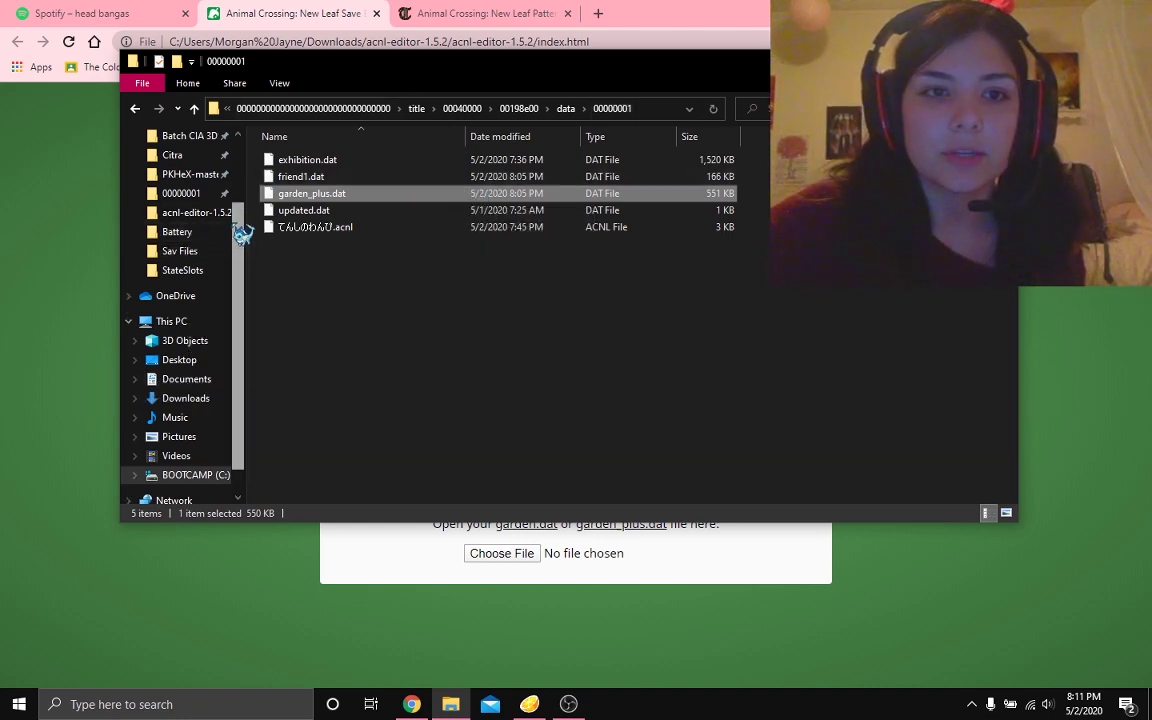
Return to the save editor in the browser and load garden_plus.dat from the pinned 00000001 folder.
scroll(220, 225, "up", 1)
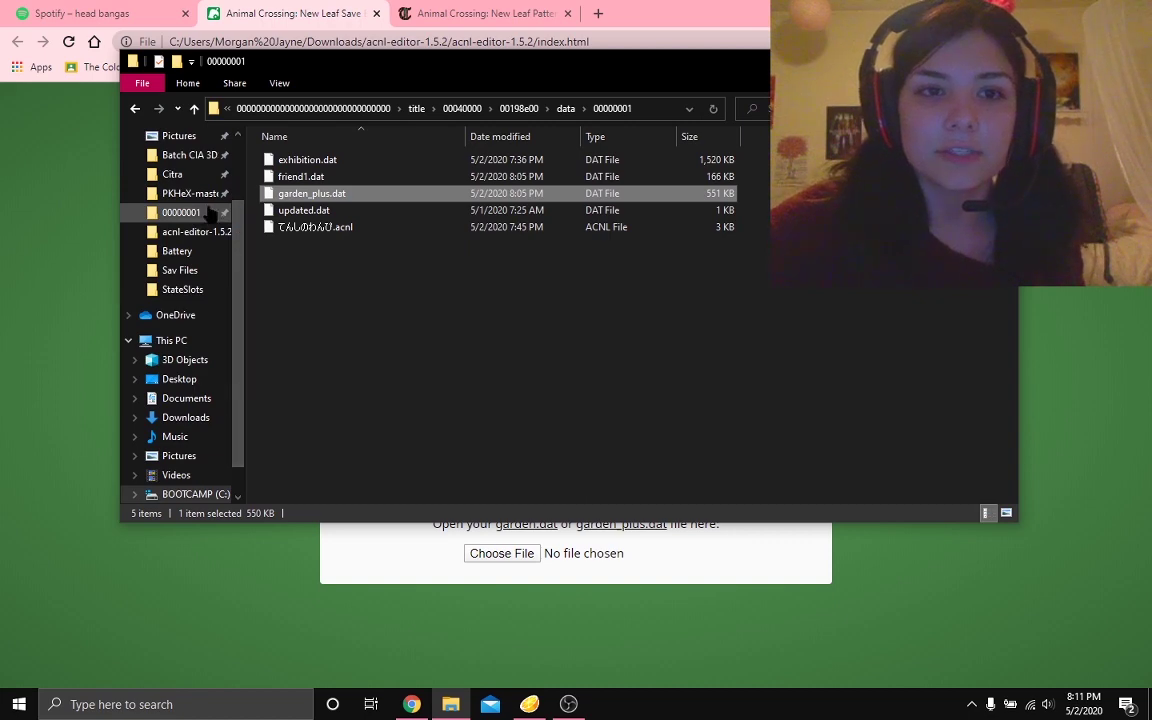
left_click(389, 633)
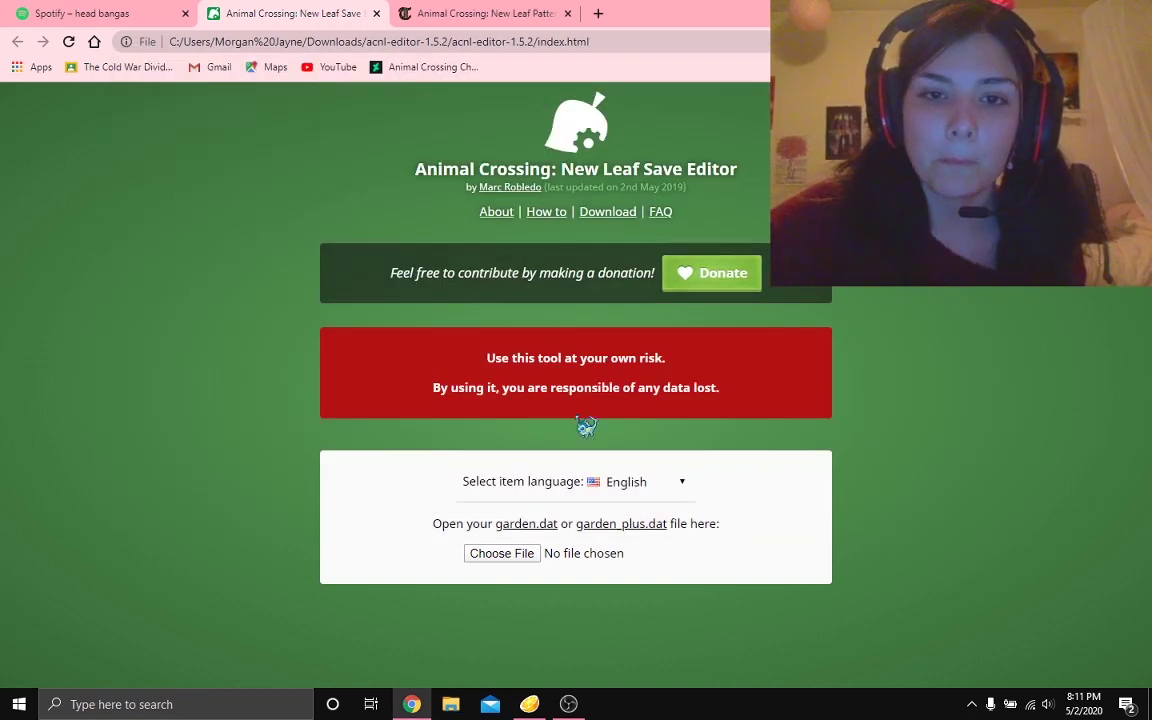
left_click(505, 556)
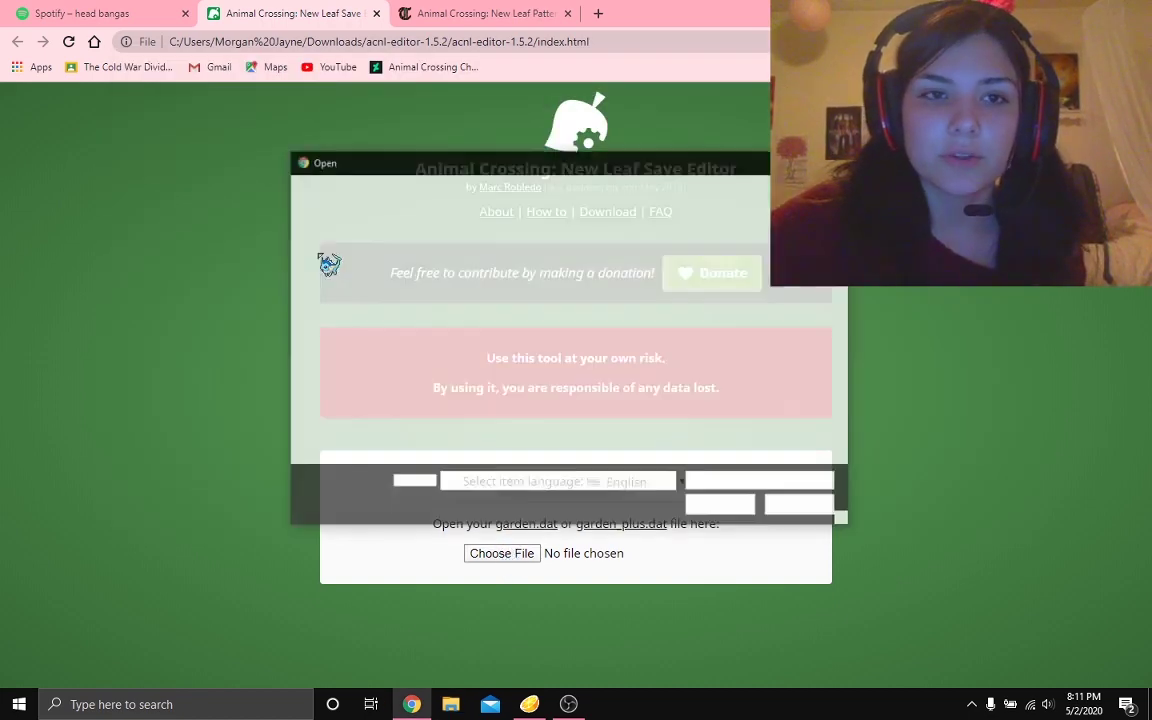
scroll(418, 358, "up", 3)
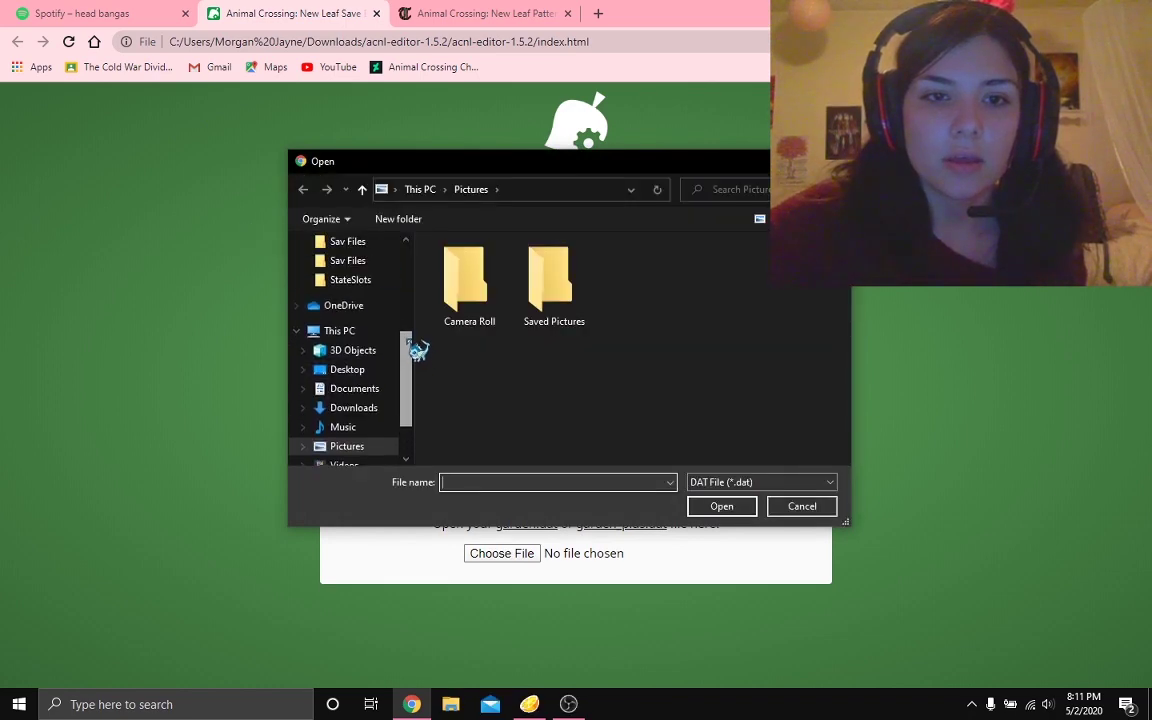
left_click(362, 261)
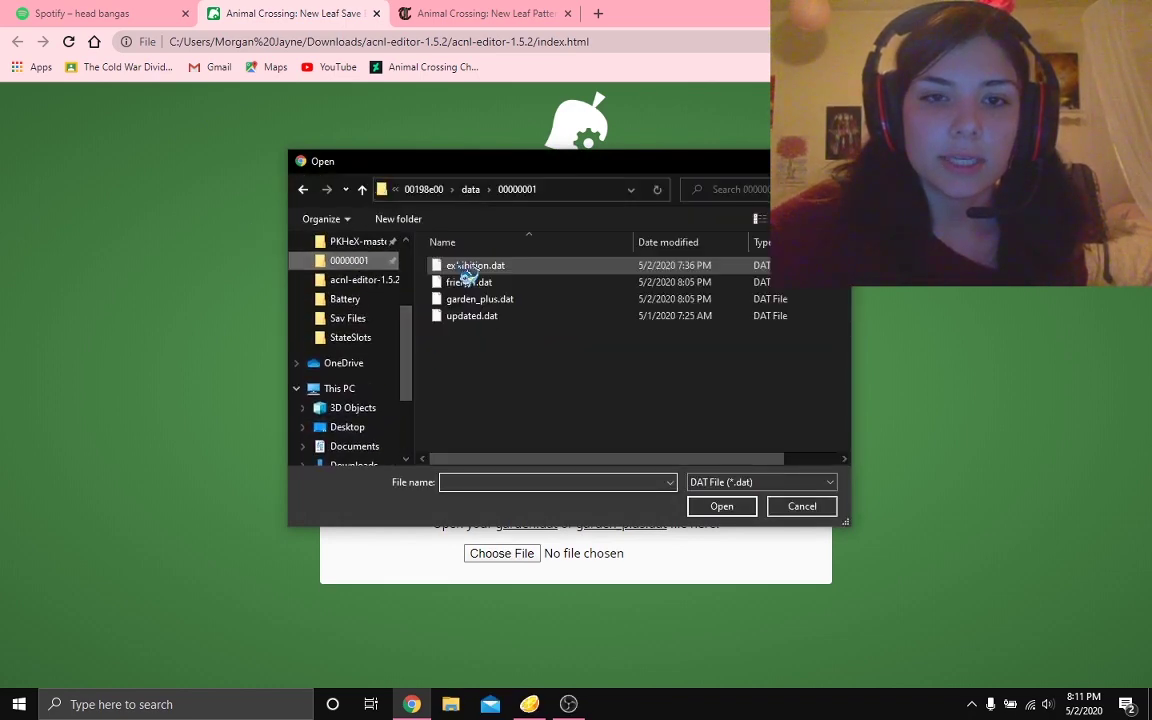
double_click(489, 304)
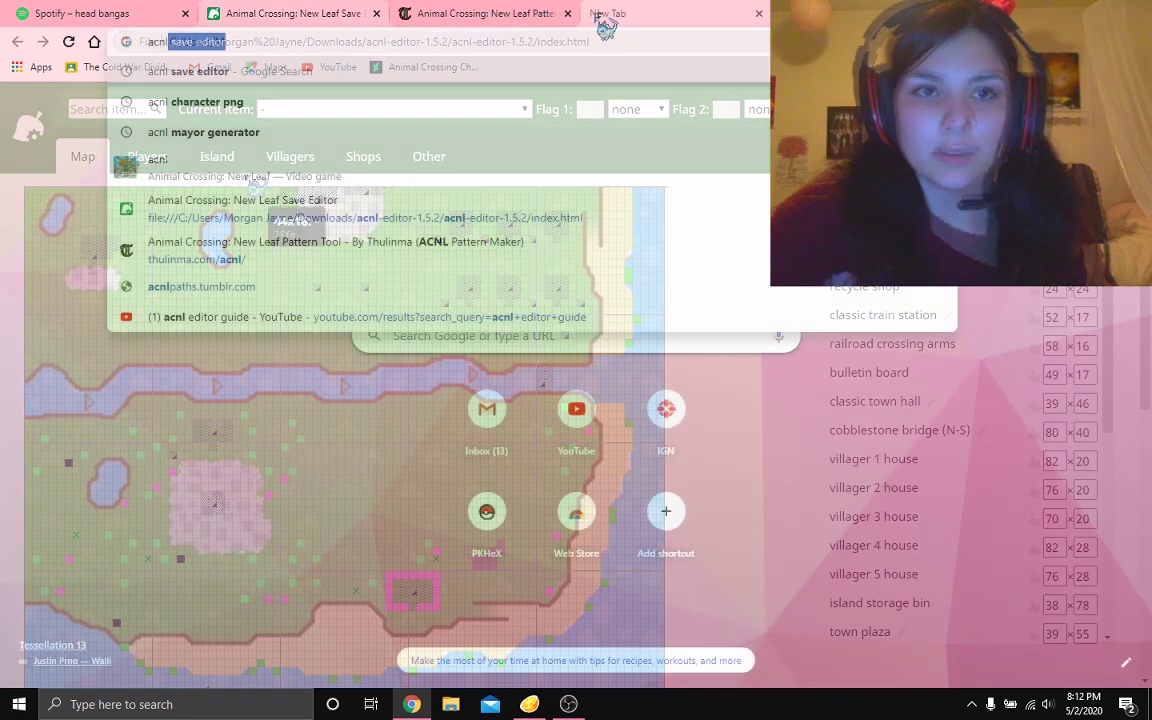
Search the web for "acnl save editor", view the online New Leaf Save Editor on marcrobledo.com, and close its tab.
type("save ediyo")
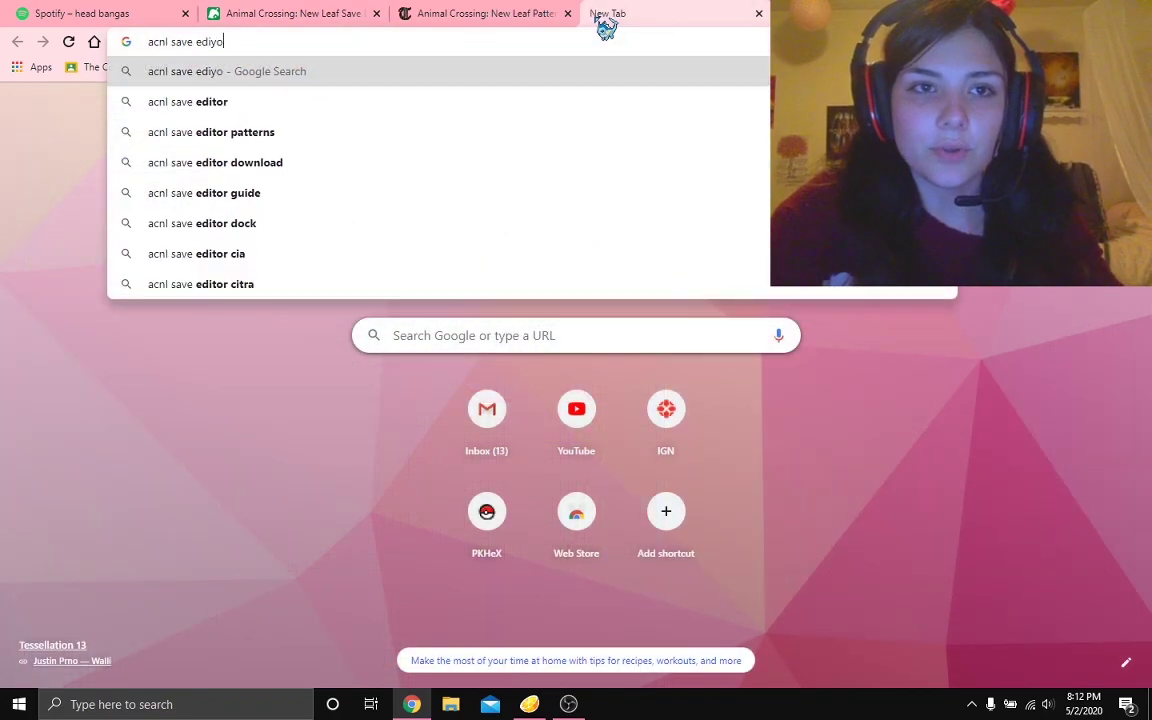
key("BackSpace")
key("BackSpace")
type("tor")
key("Return")
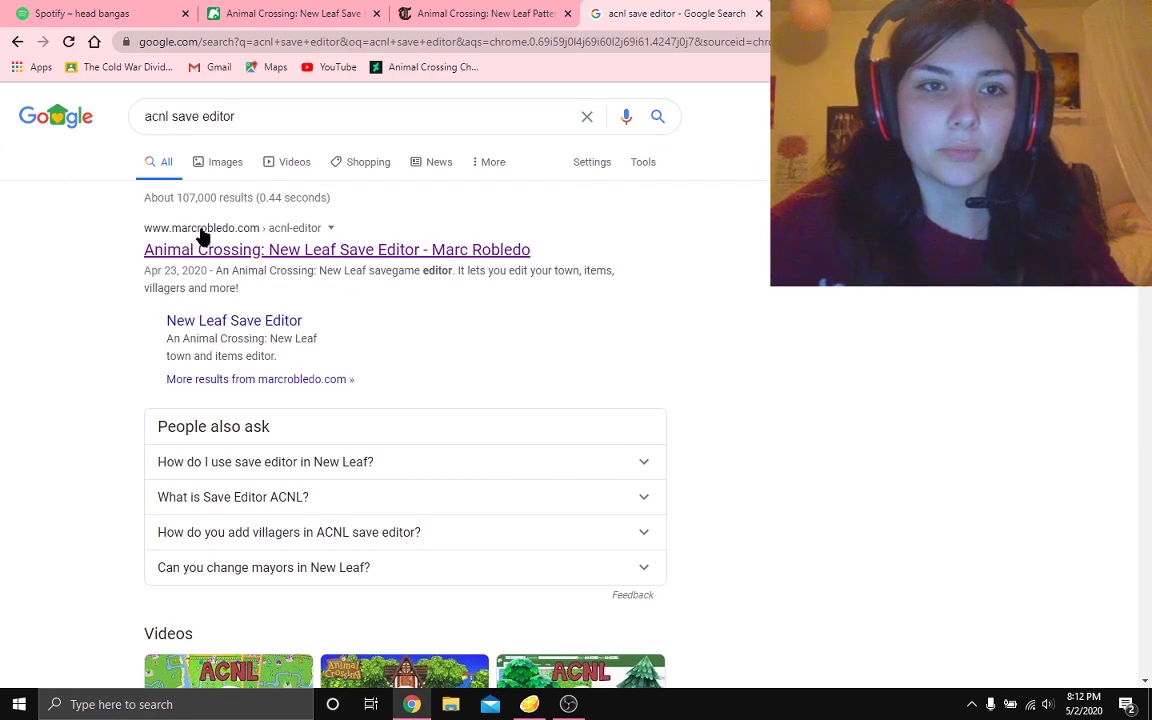
left_click(270, 252)
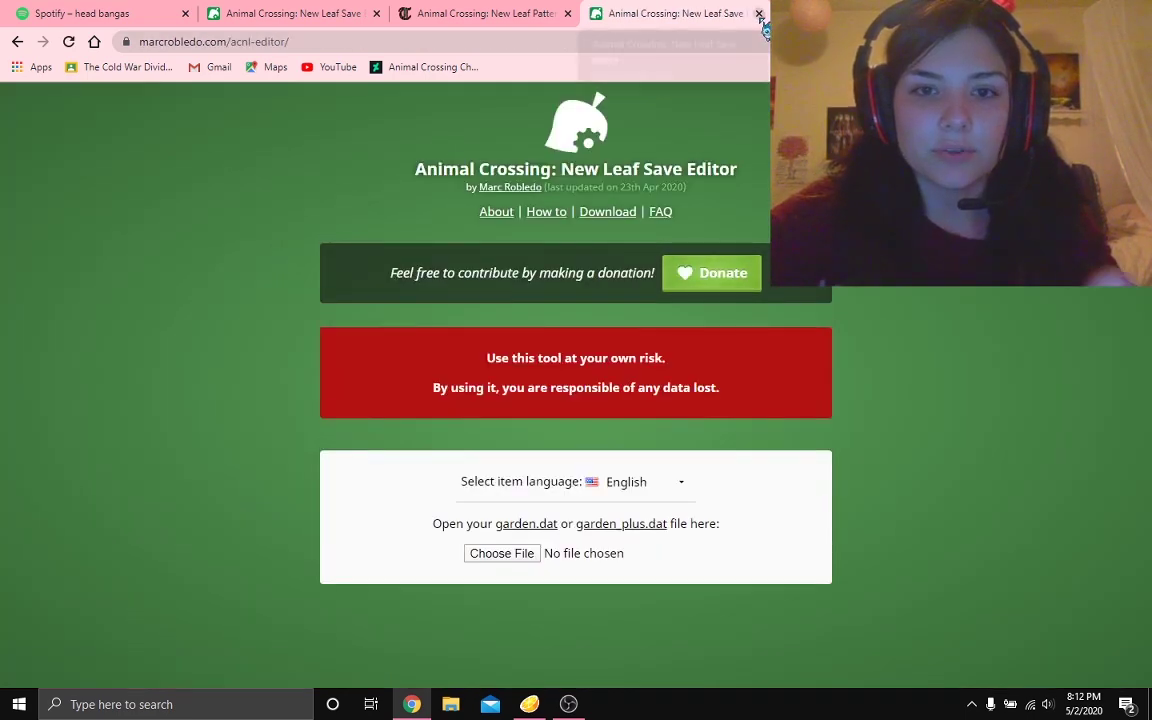
left_click(759, 14)
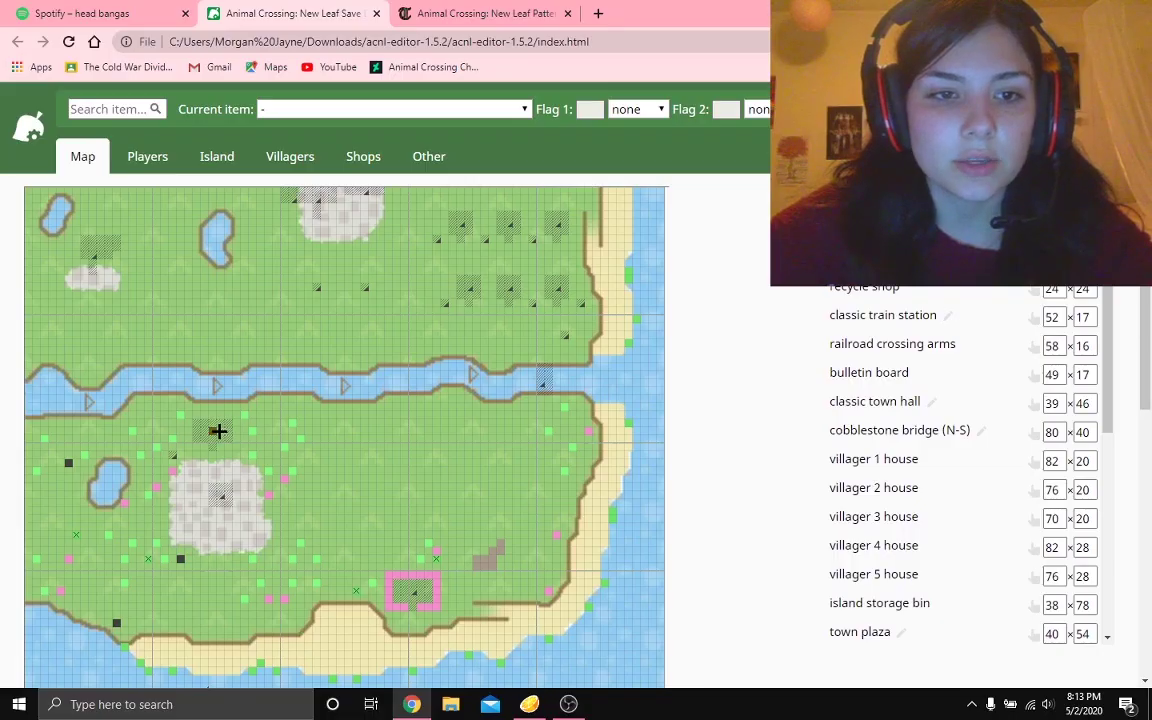
Move the classic town hall on the town map to position 40 × 46.
left_click(219, 431)
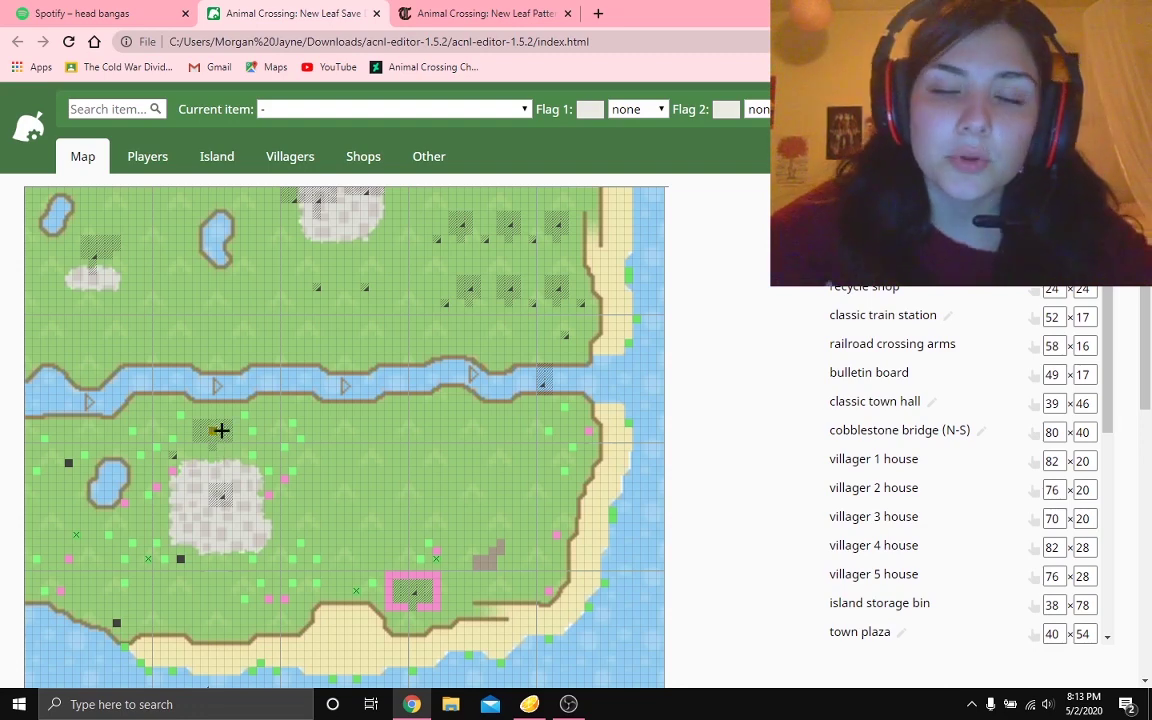
left_click(222, 431)
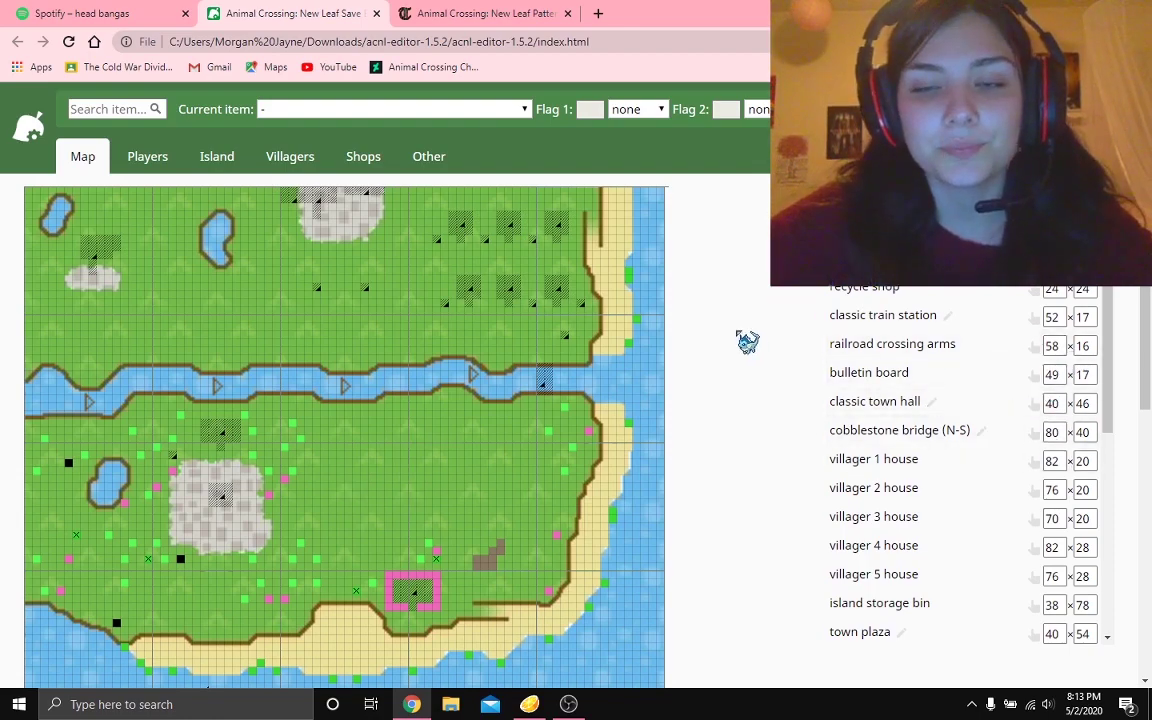
Replace the pond acre west of the town plaza with an acre that has a stone patch above a pond.
scroll(752, 345, "down", 5)
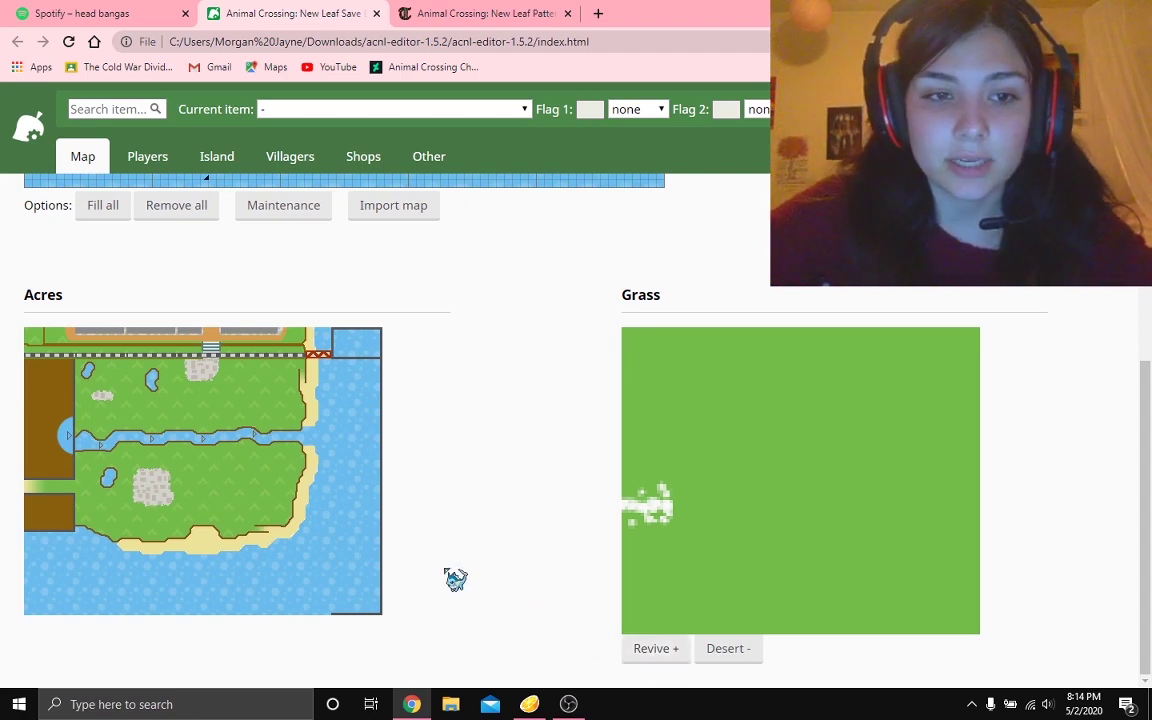
left_click(105, 497)
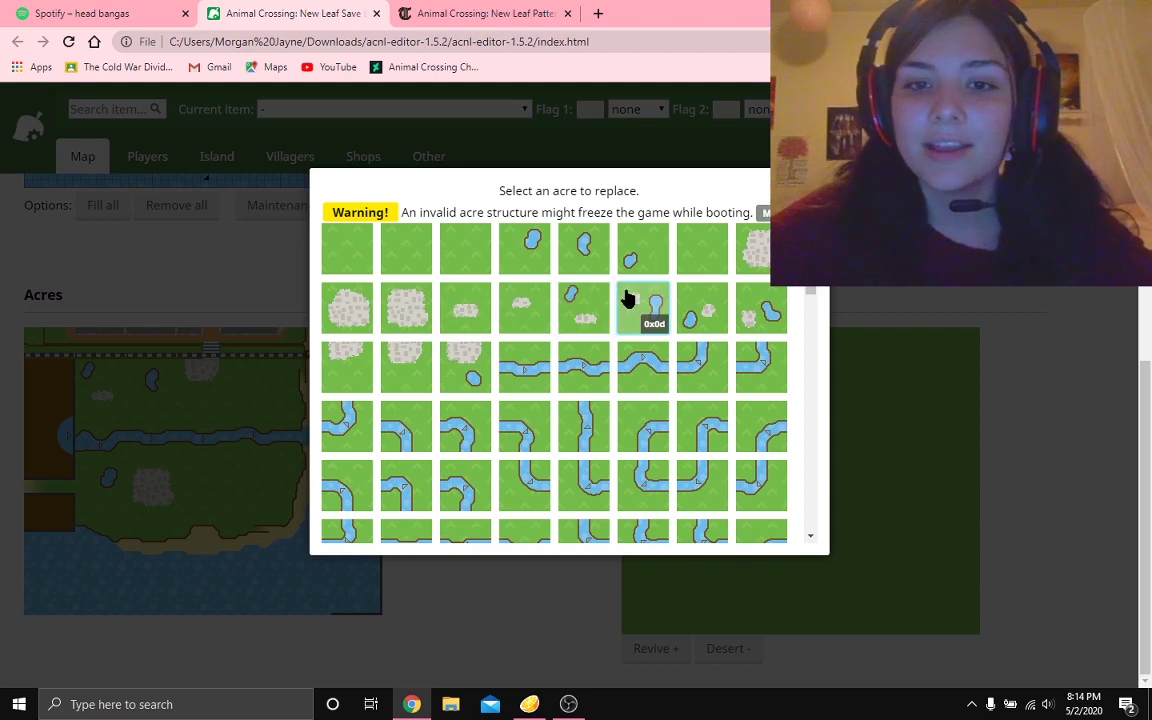
left_click(693, 257)
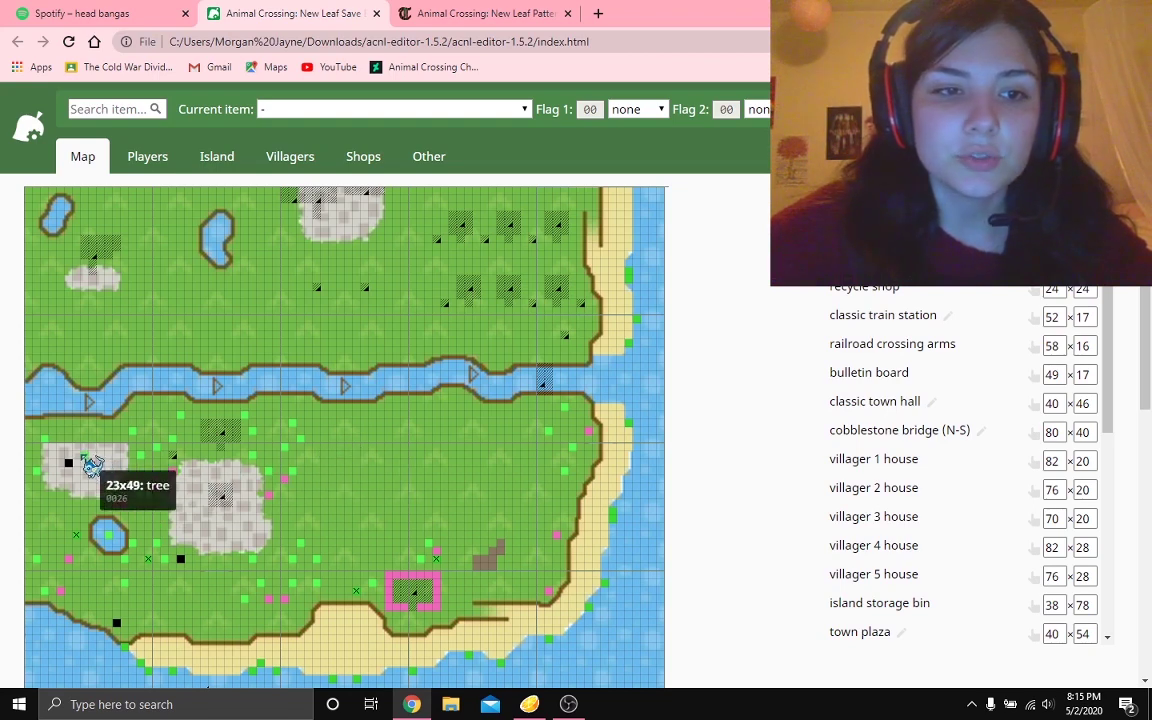
Clear the rock and trees from the new stone patch, and remove the bee tree at 49 × 51.
left_click(68, 463)
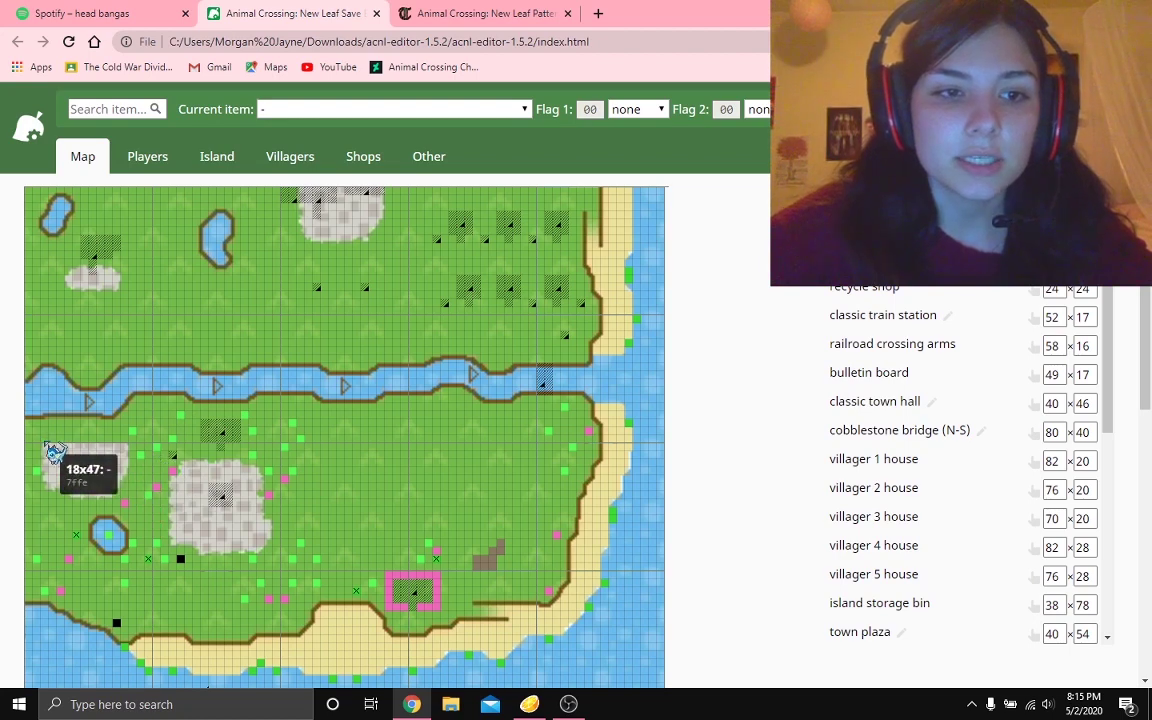
left_click(41, 472)
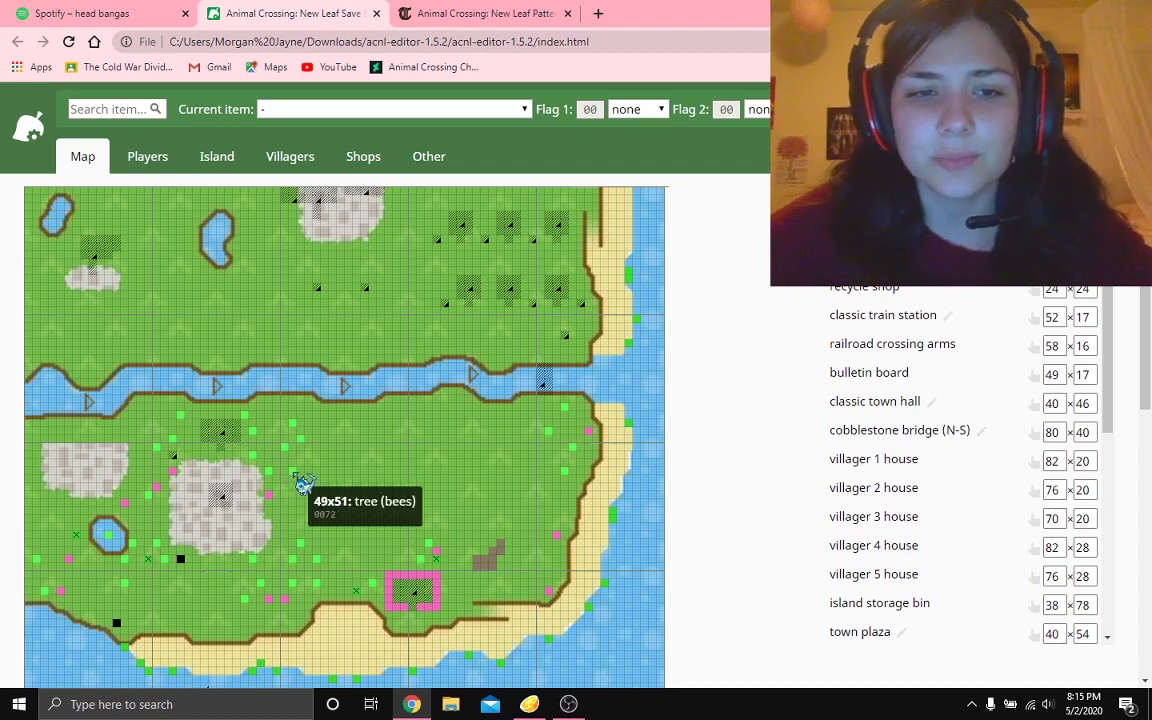
left_click(304, 483)
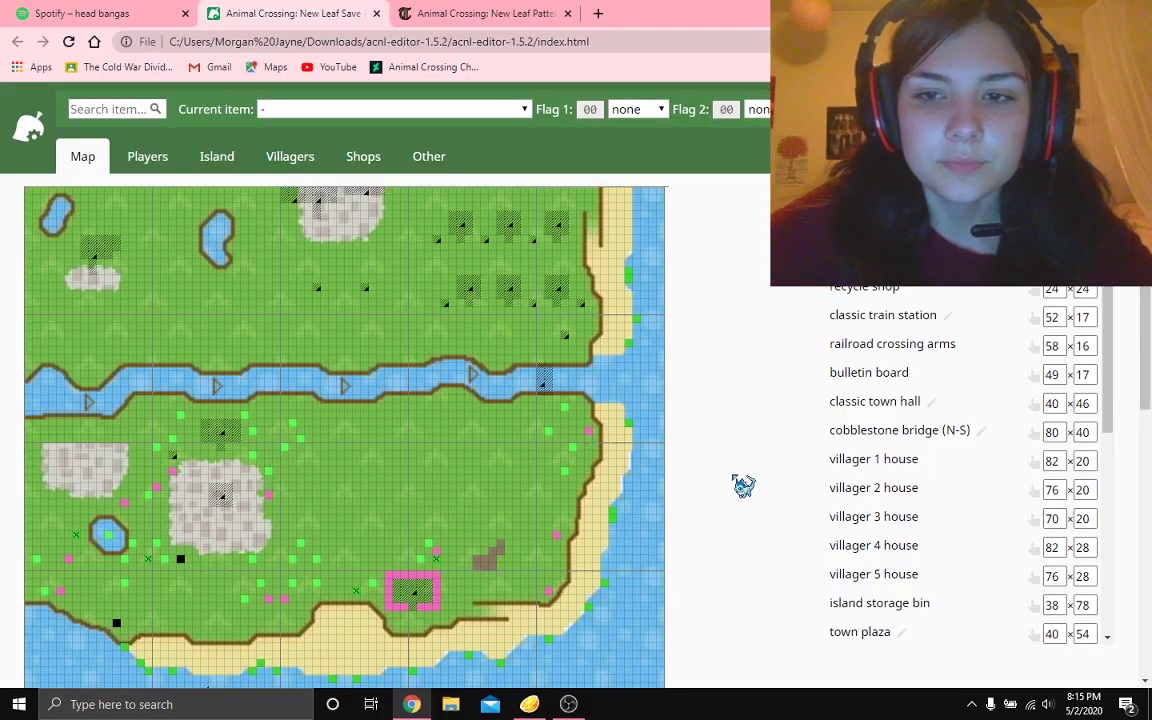
Move the classic town hall to position 23 × 47, at the upper edge of the new stone patch.
left_click(1034, 404)
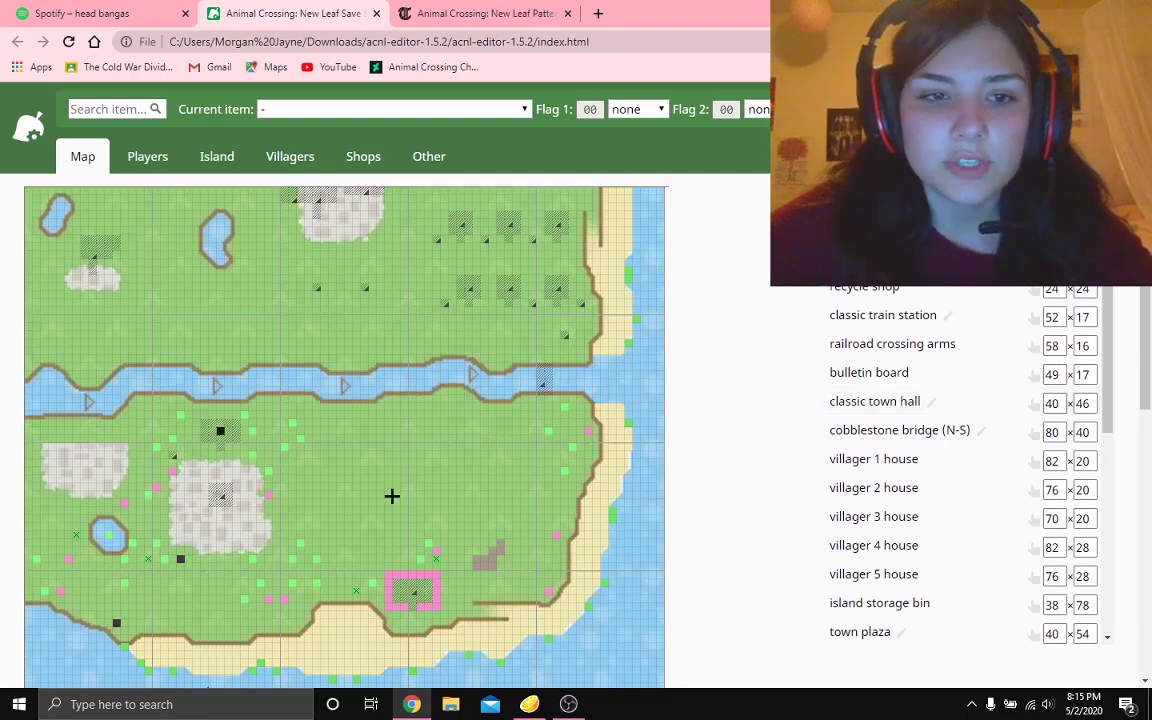
left_click(85, 444)
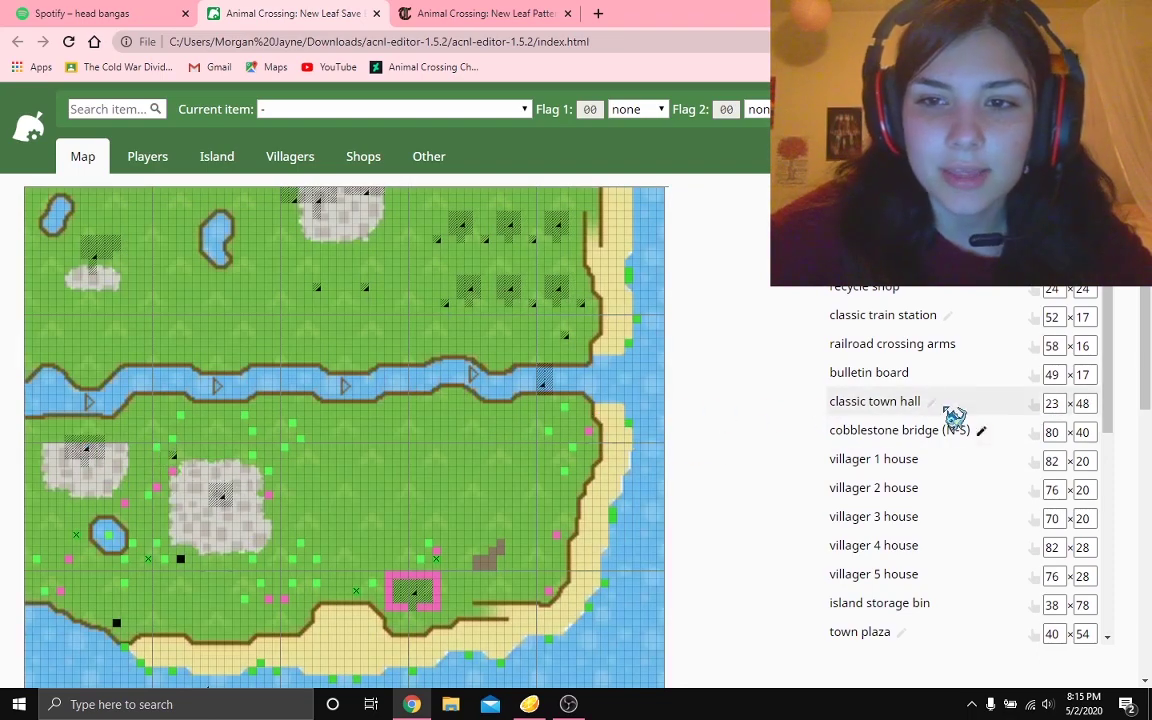
left_click(1034, 404)
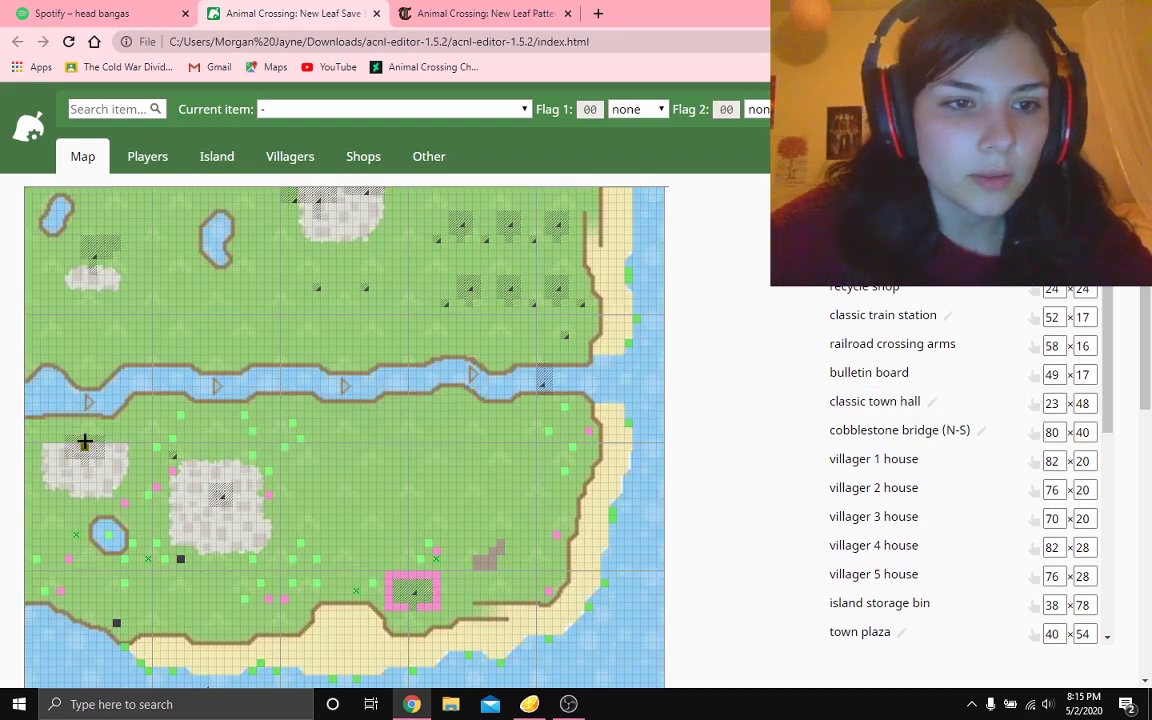
left_click(85, 437)
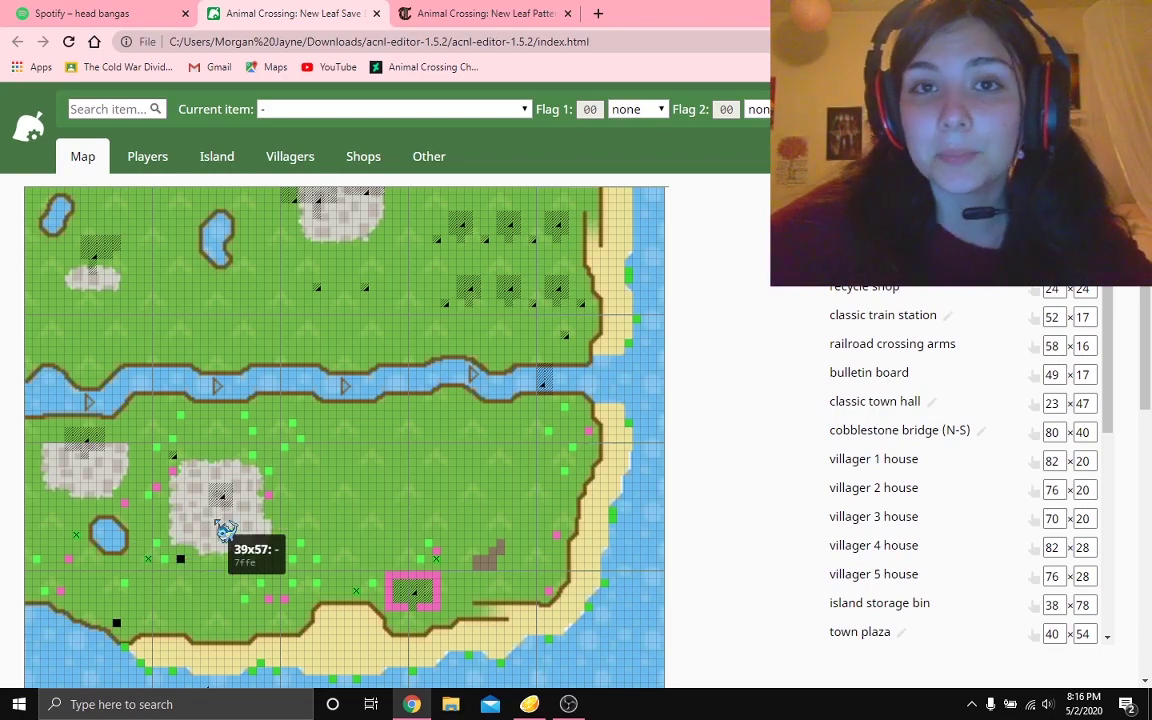
Replace the third river acre with a bend turning south, and the river acre east of it with plain grass.
scroll(226, 530, "down", 5)
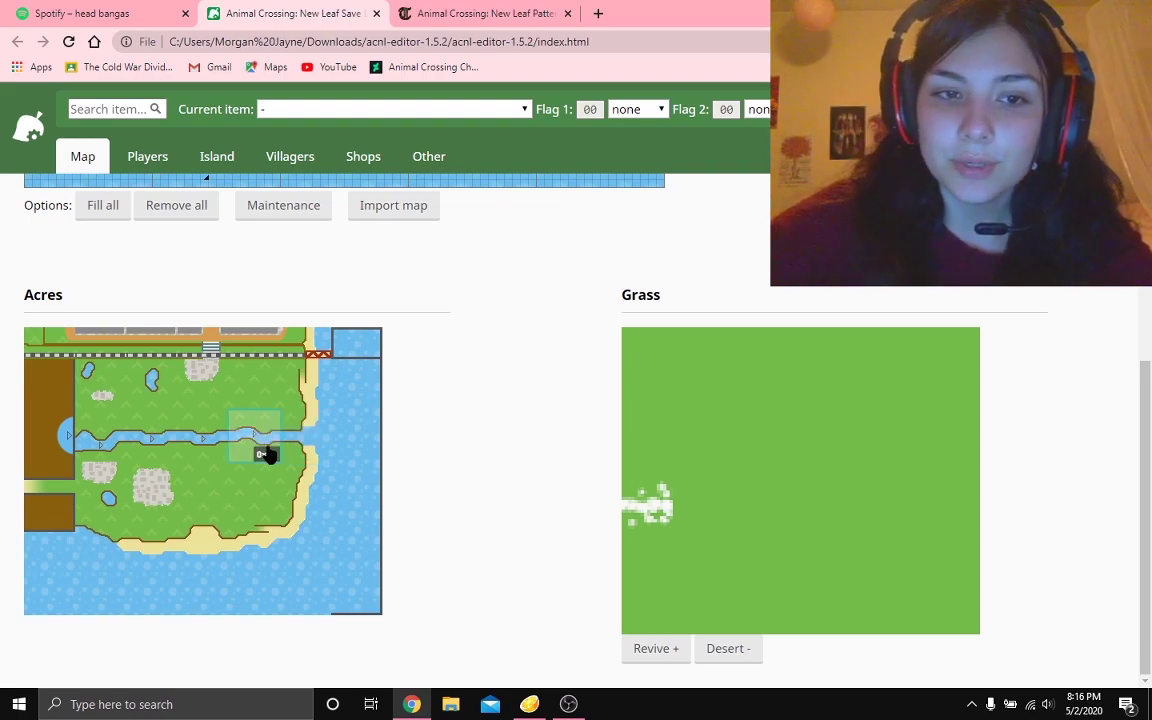
left_click(210, 458)
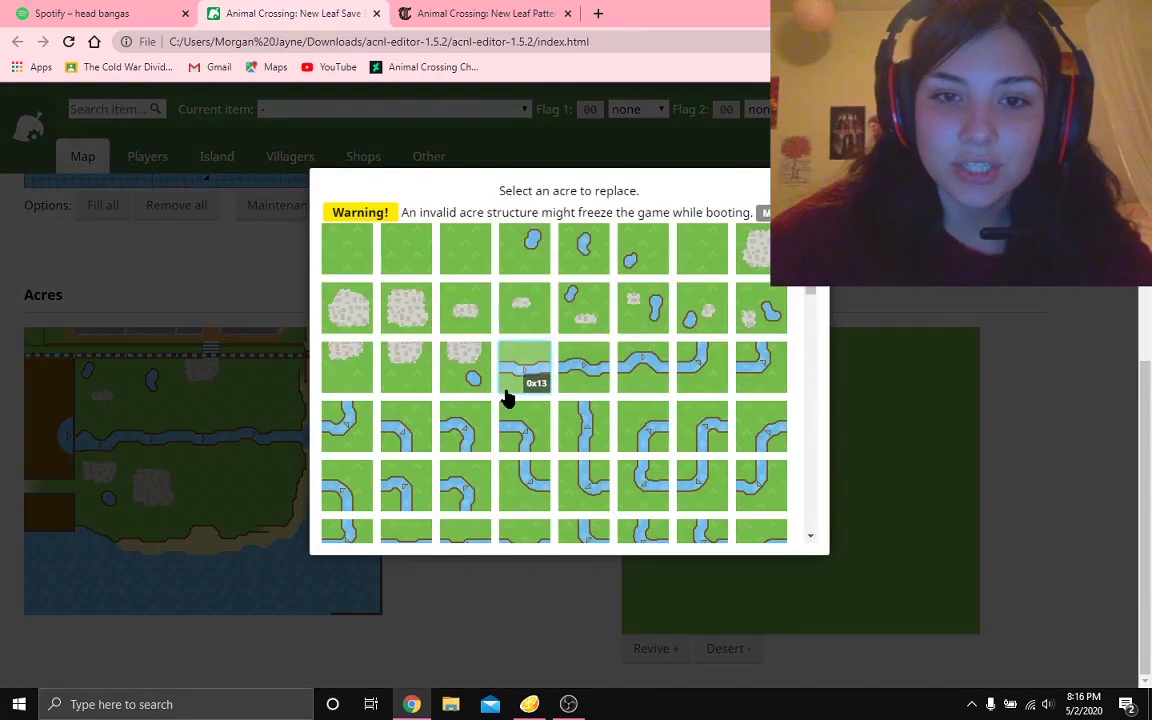
left_click(527, 437)
left_click(237, 440)
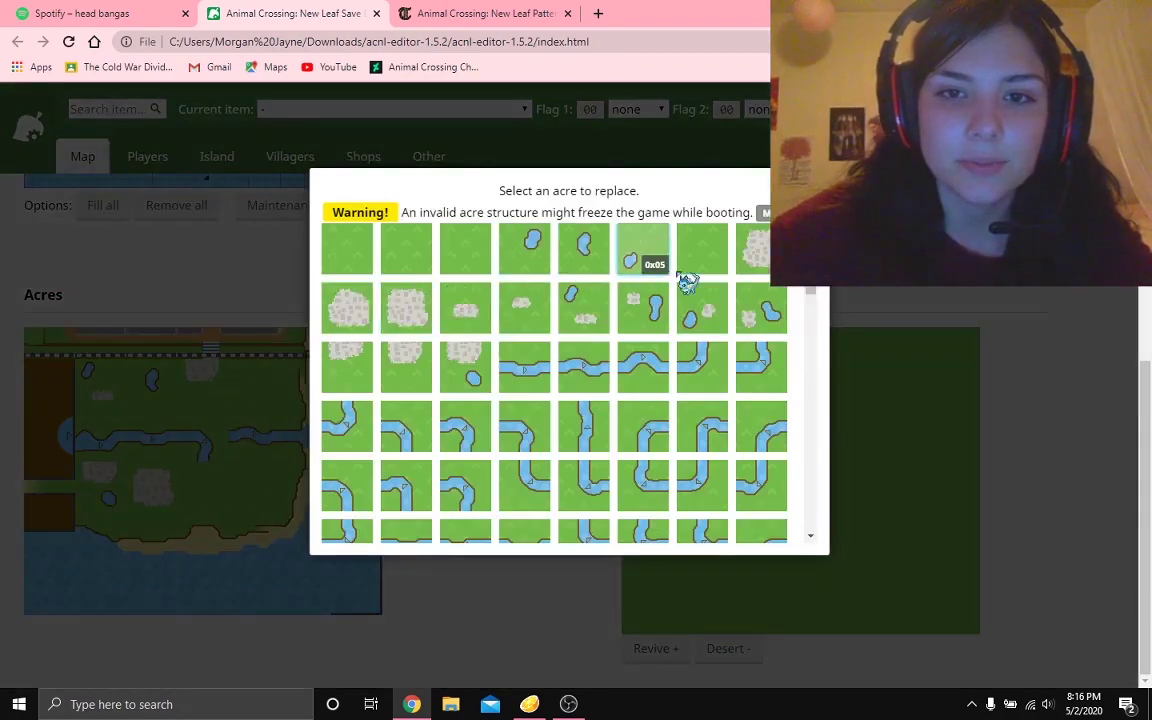
left_click(629, 254)
Replace the river-mouth acre on the east coast with a straight beach acre, trying several coast acres for a continuous shoreline.
left_click(285, 462)
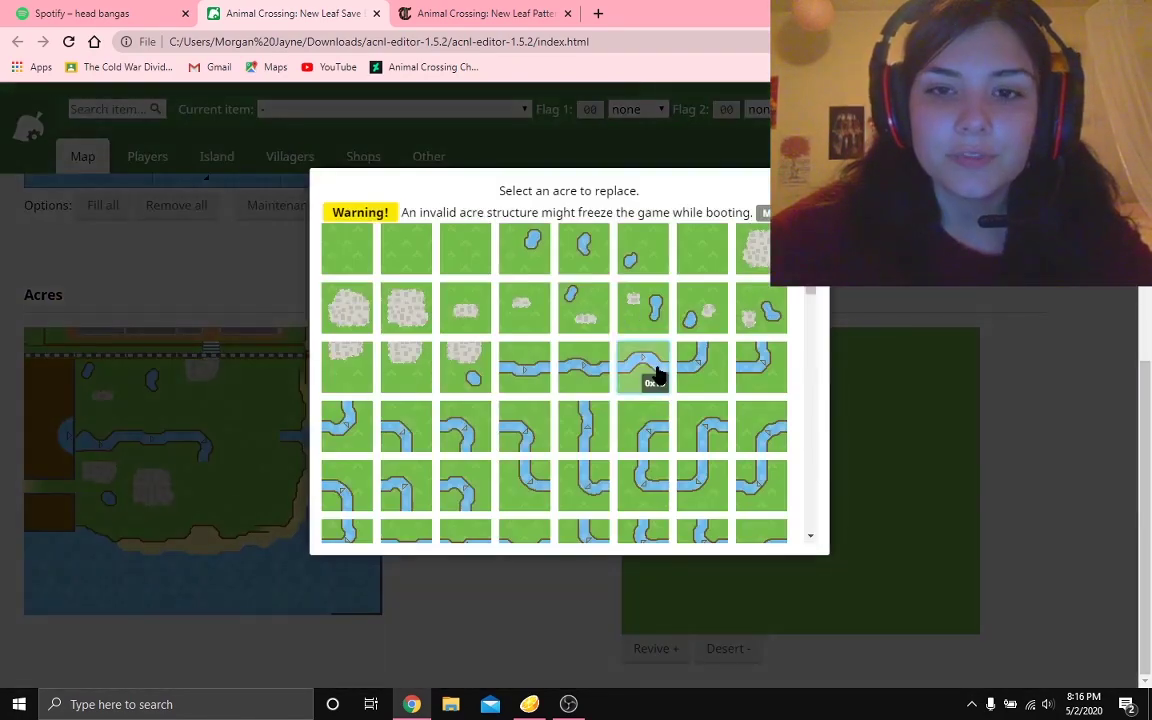
scroll(656, 378, "down", 3)
scroll(655, 375, "down", 3)
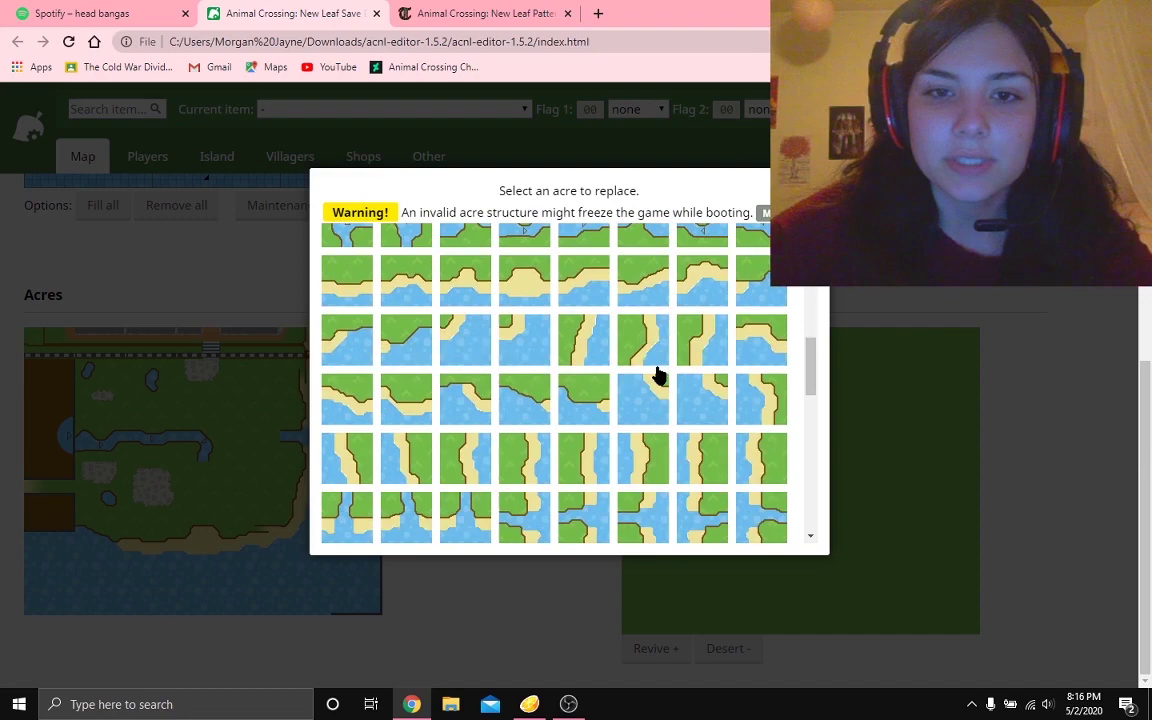
left_click(594, 358)
left_click(313, 475)
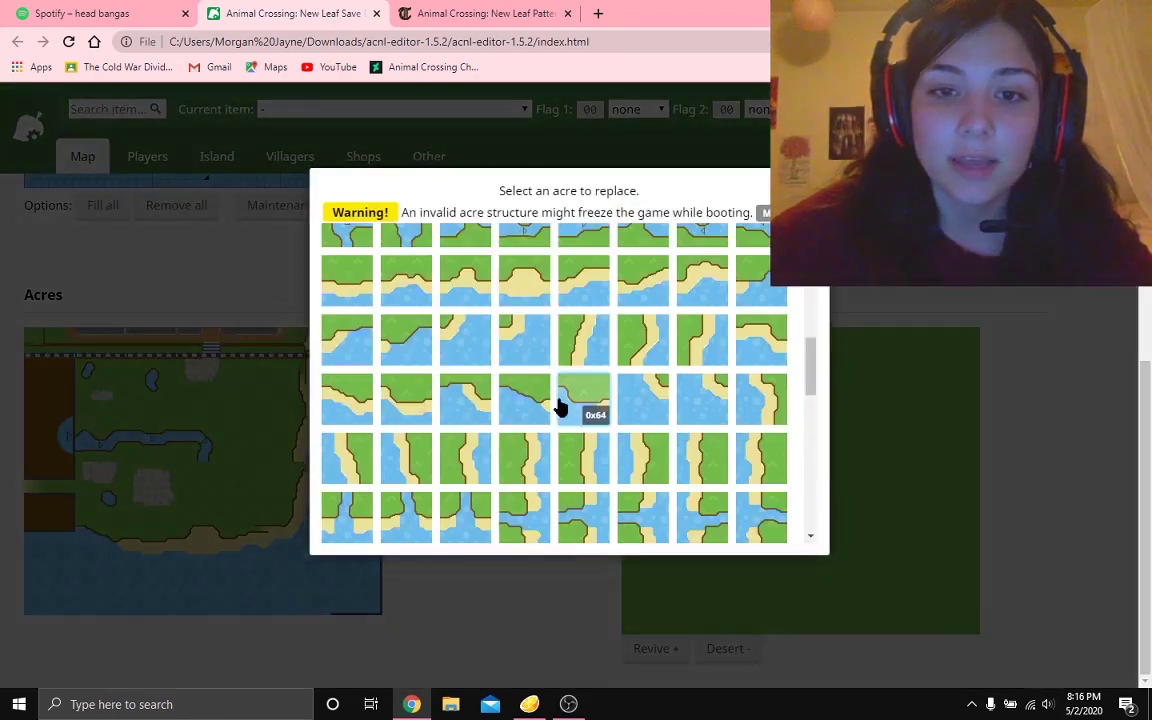
left_click(645, 342)
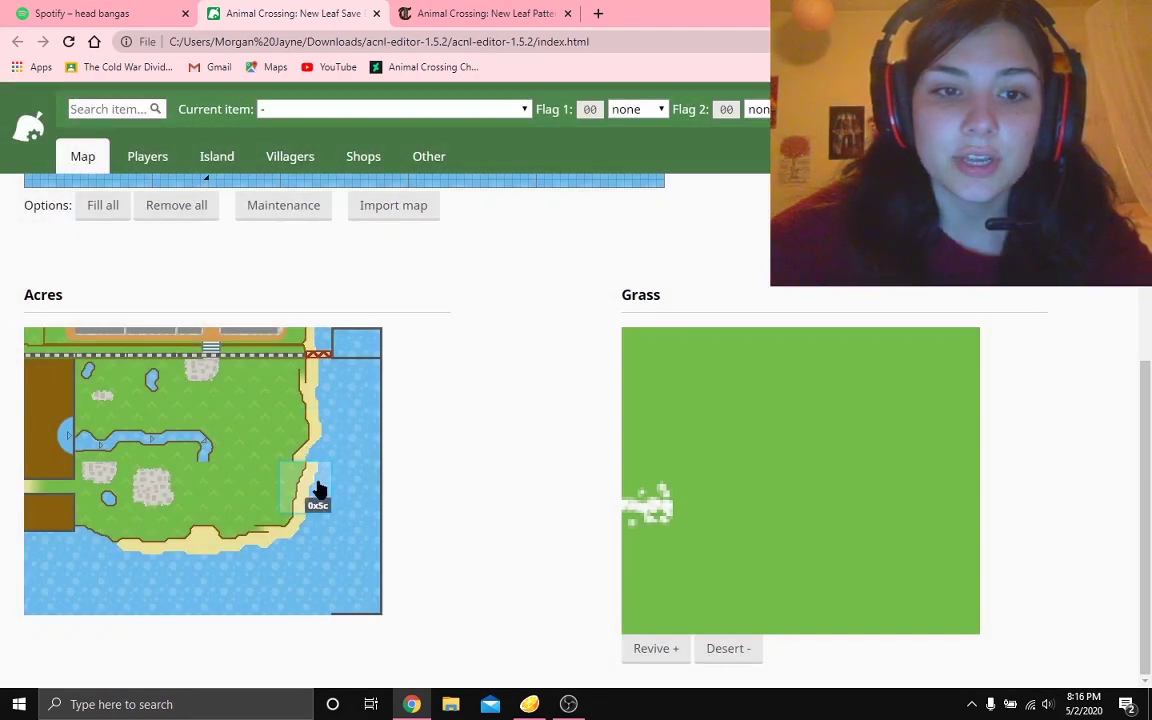
left_click(321, 459)
left_click(715, 355)
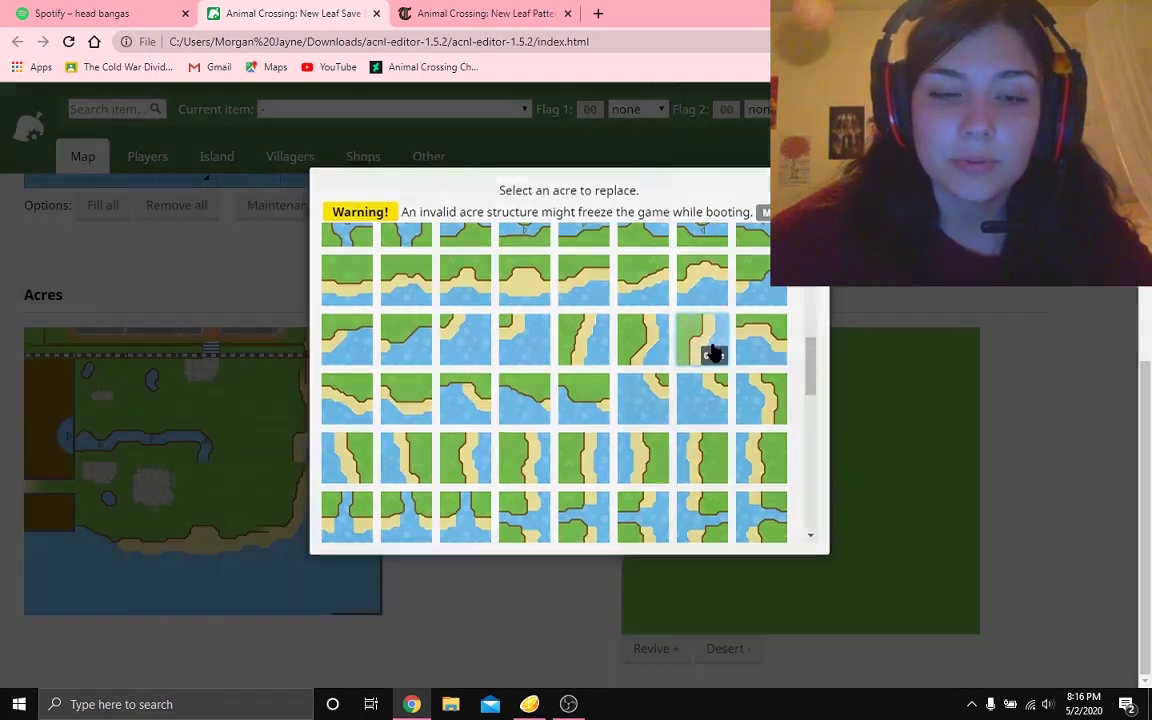
left_click(324, 429)
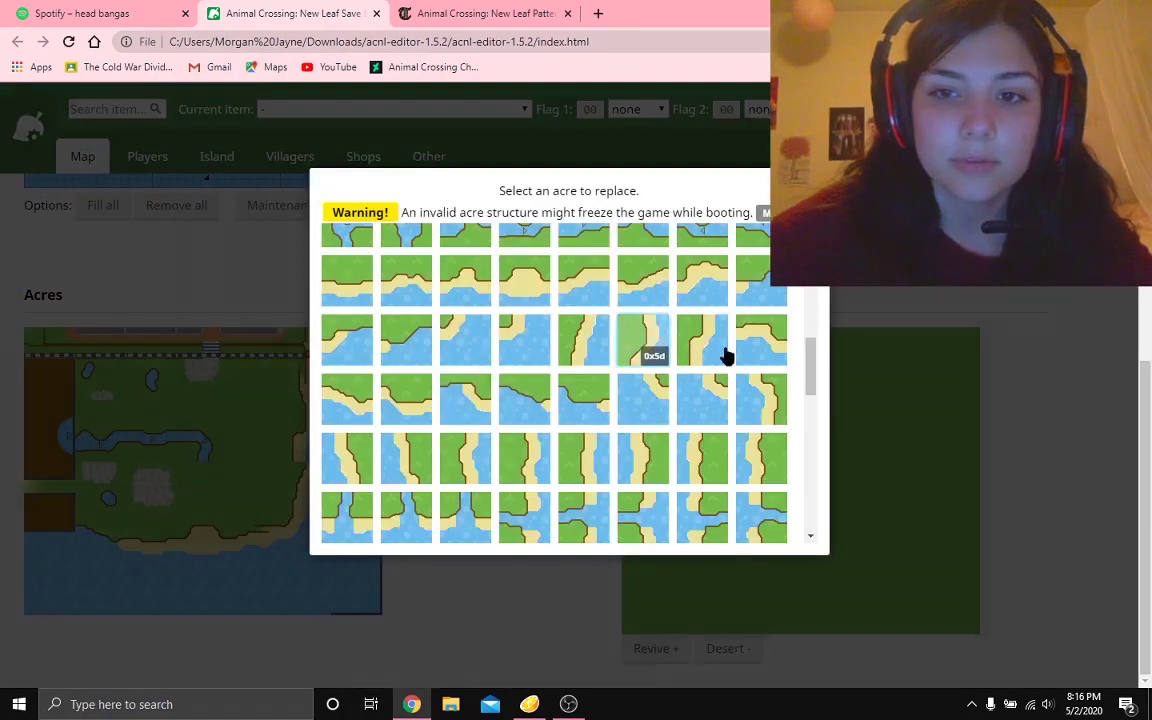
left_click(766, 404)
left_click(330, 458)
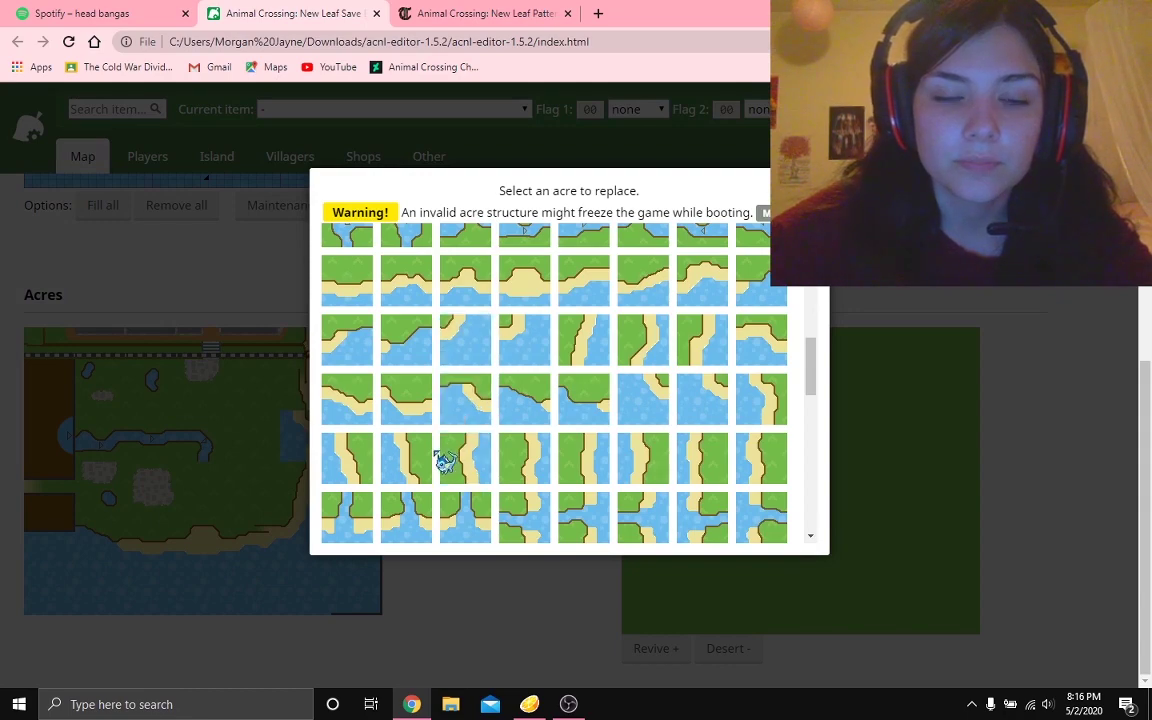
left_click(571, 458)
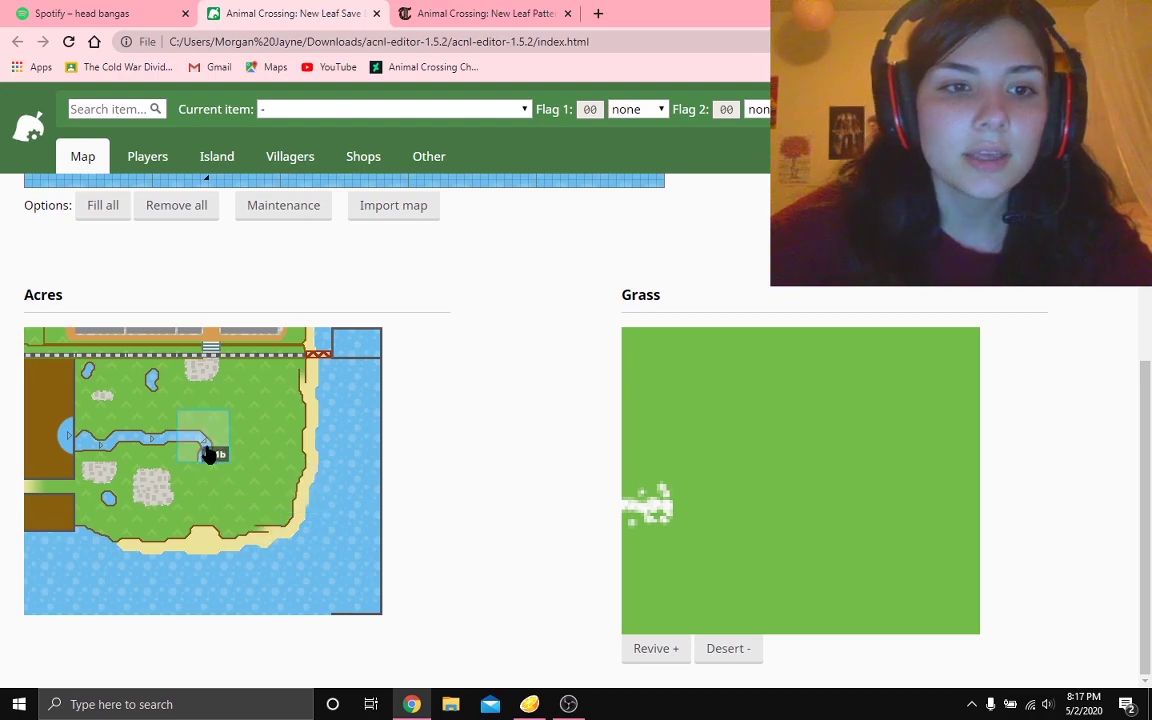
Continue the river south of the bend by replacing the grass acre with a straight vertical river acre.
left_click(213, 481)
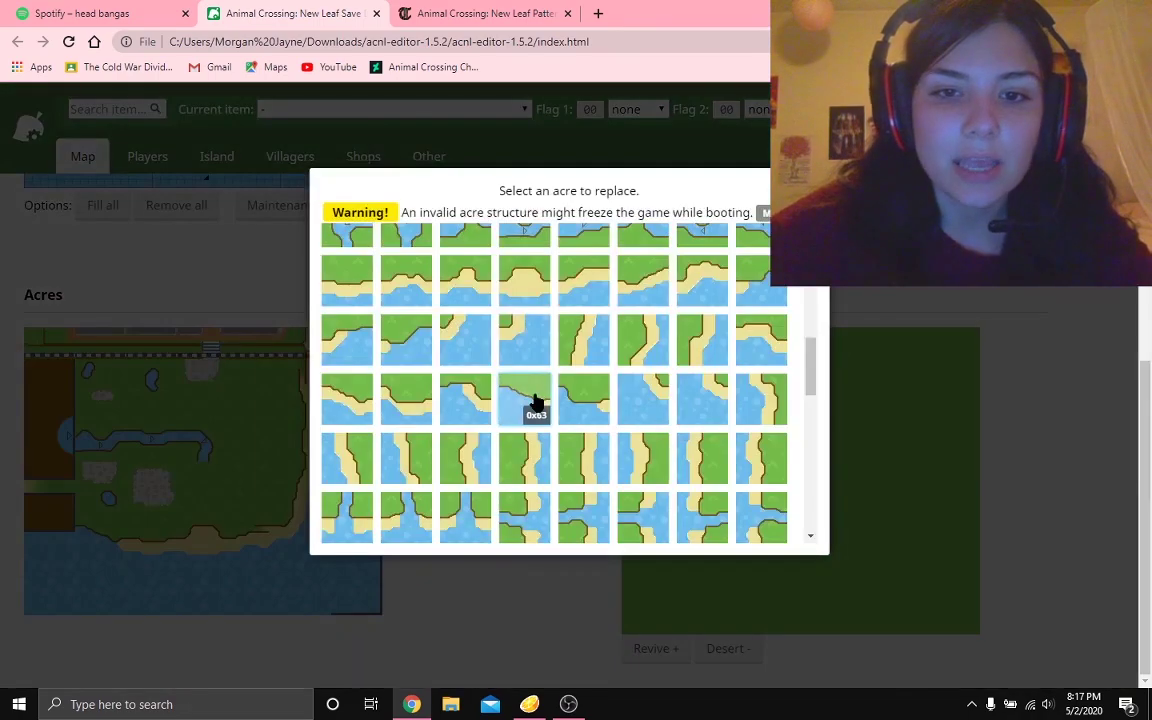
scroll(535, 400, "up", 5)
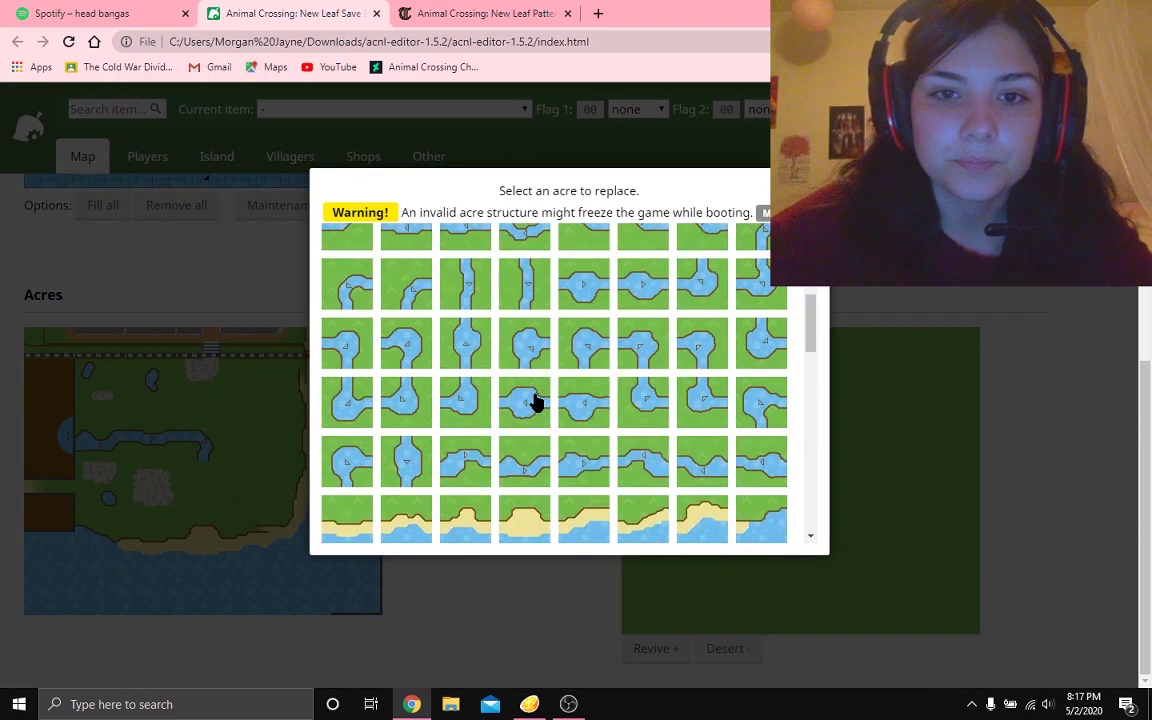
left_click(535, 301)
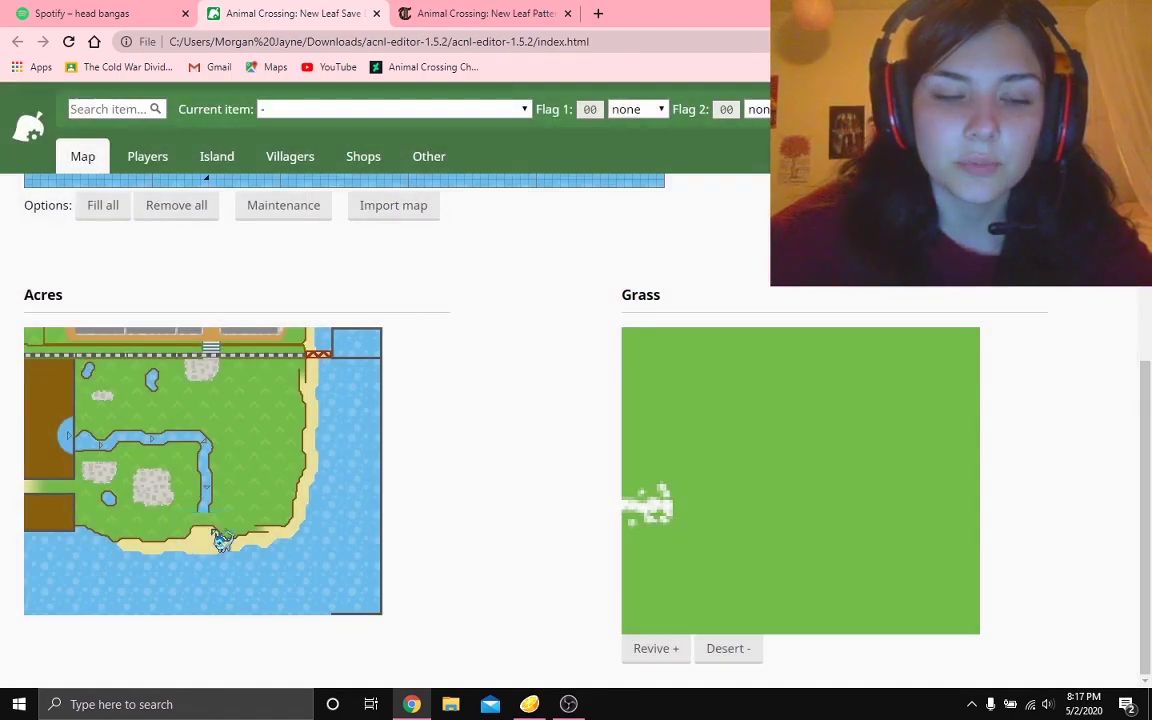
Replace the south beach acre below the vertical river with a river-mouth acre, trying different river-mouth variants.
left_click(200, 488)
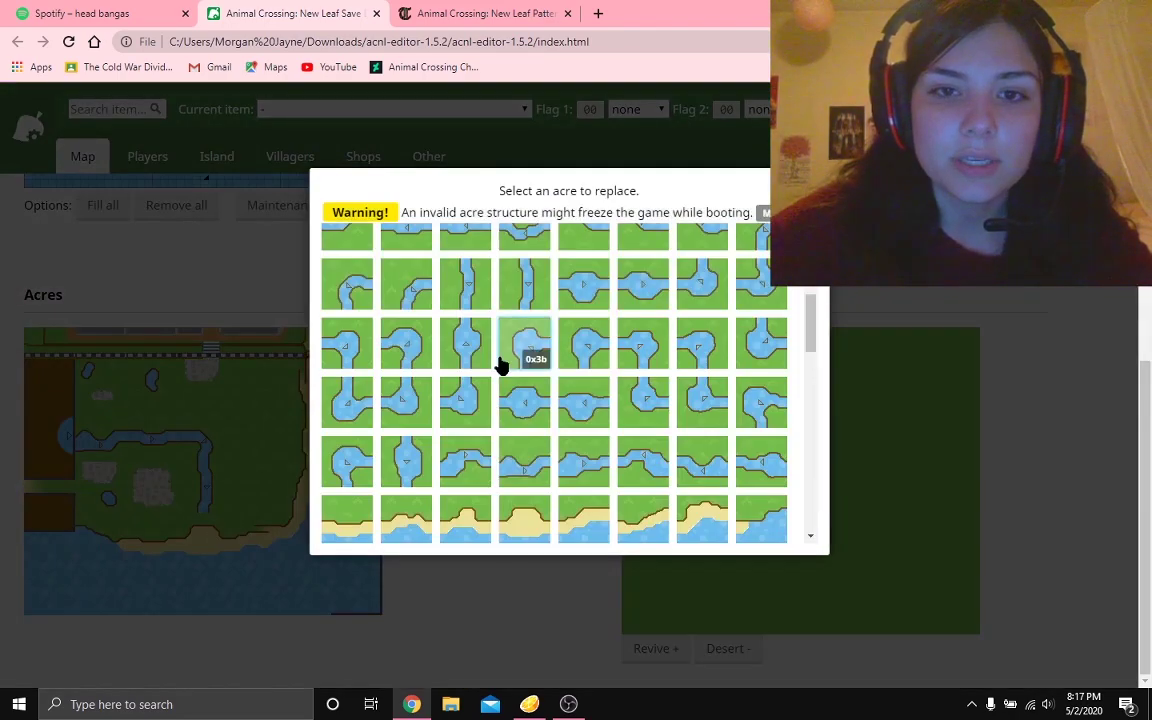
scroll(500, 365, "up", 3)
scroll(500, 365, "down", 8)
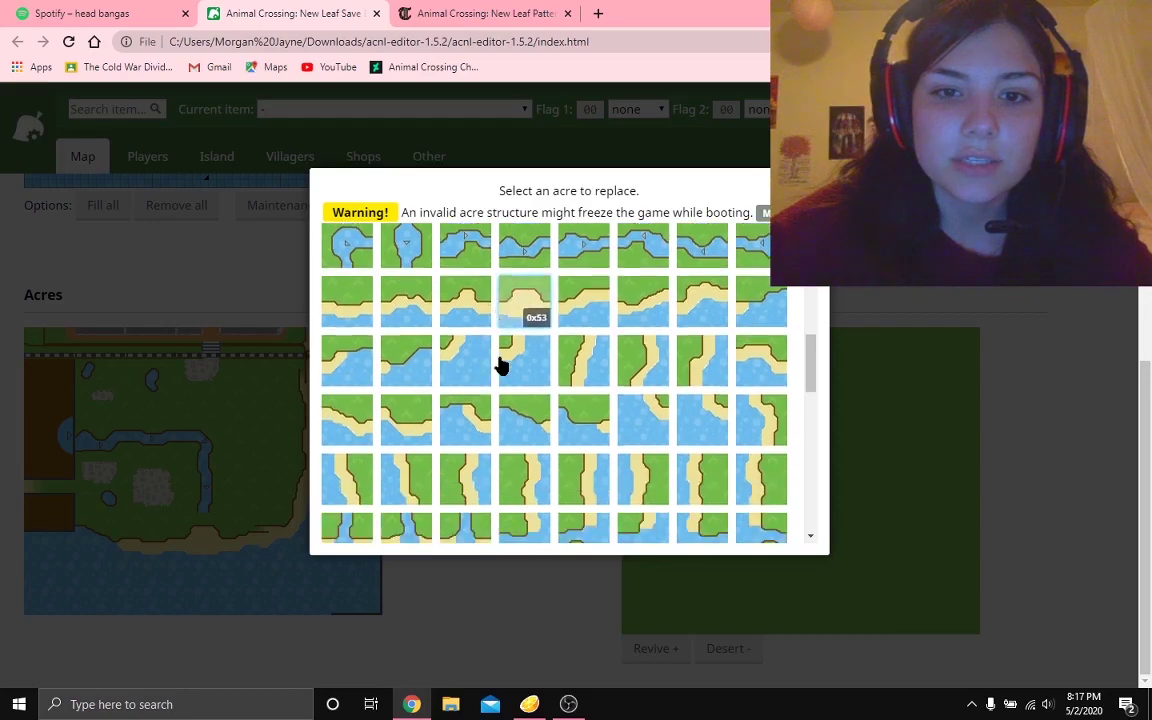
scroll(501, 365, "down", 1)
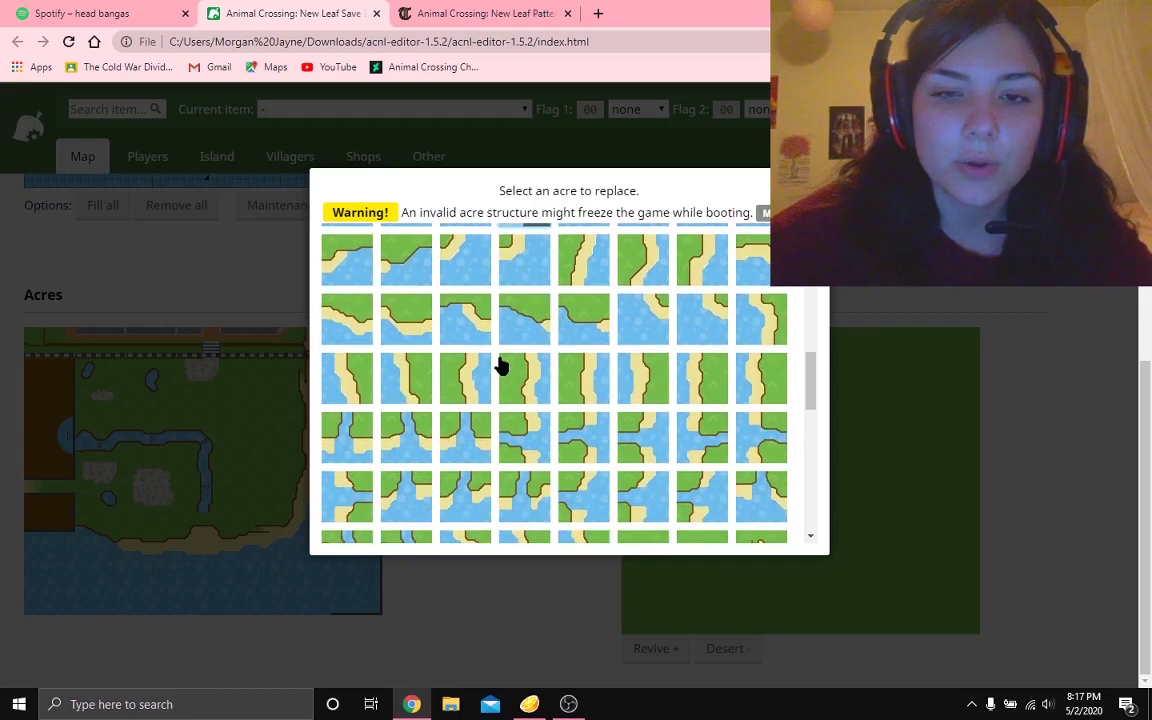
scroll(530, 440, "down", 2)
left_click(530, 425)
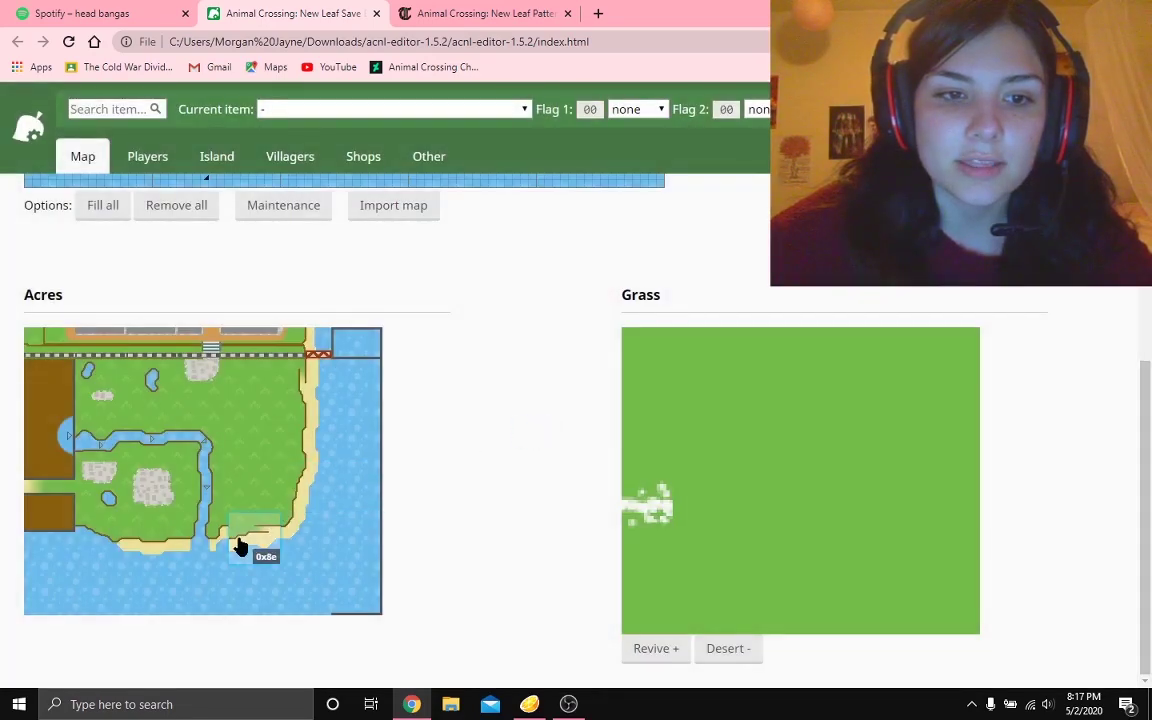
left_click(224, 543)
left_click(466, 430)
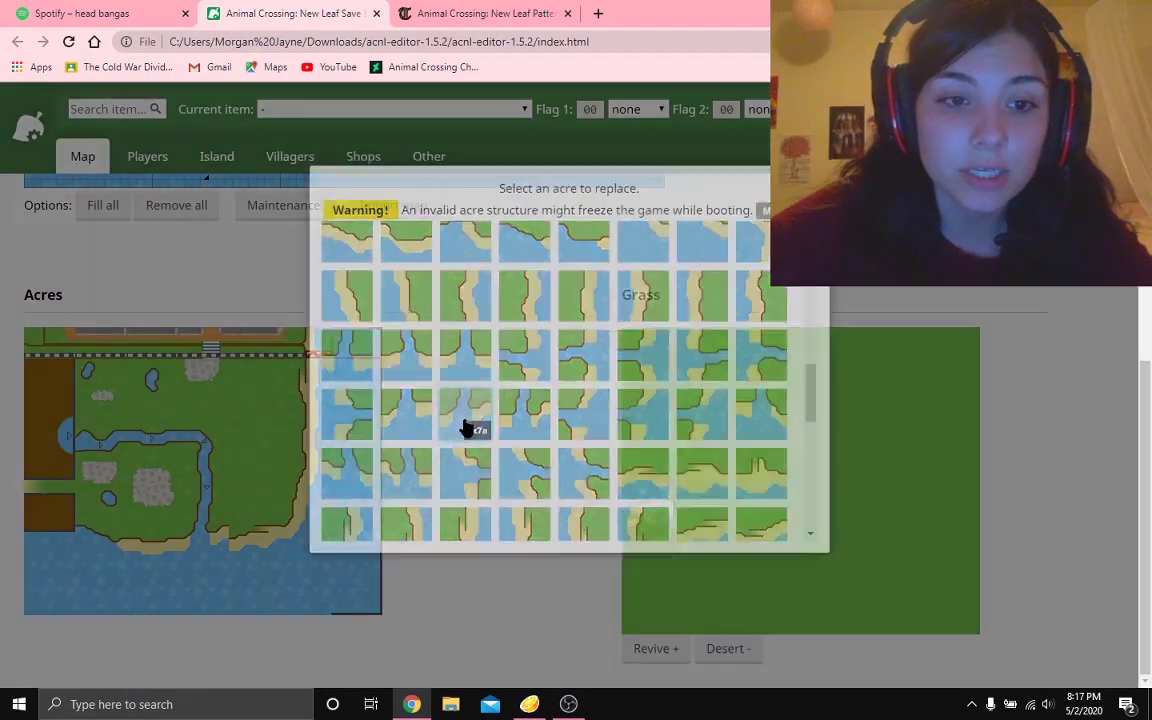
left_click(276, 497)
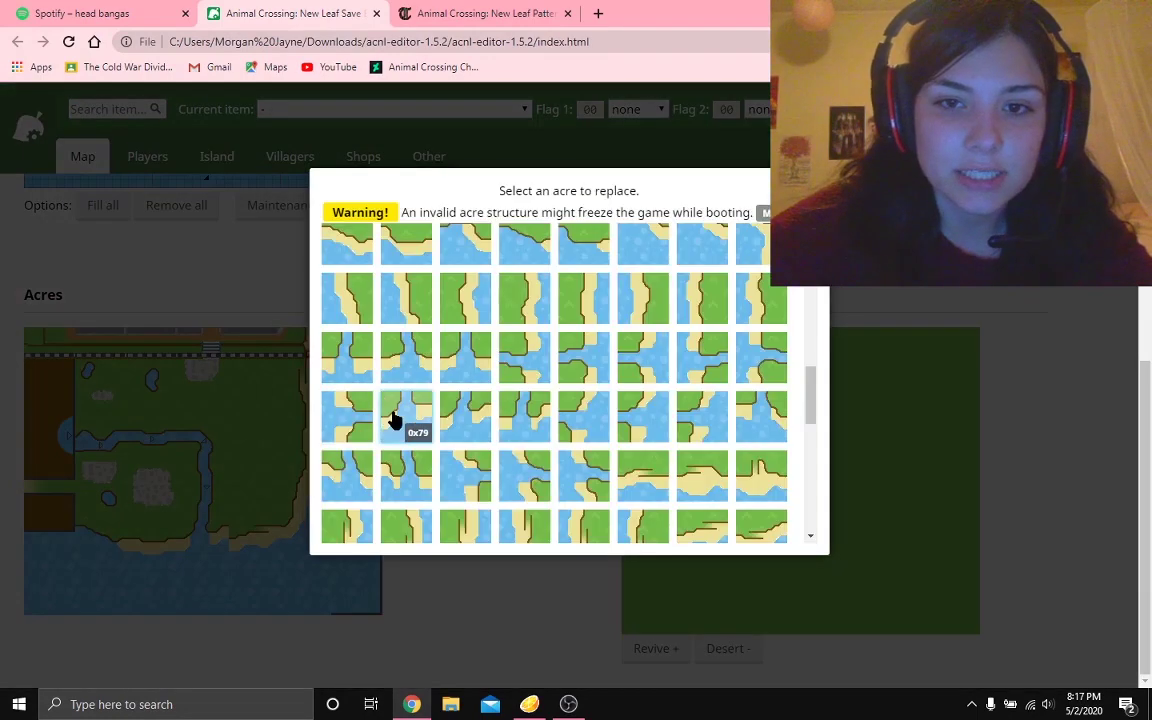
left_click(470, 419)
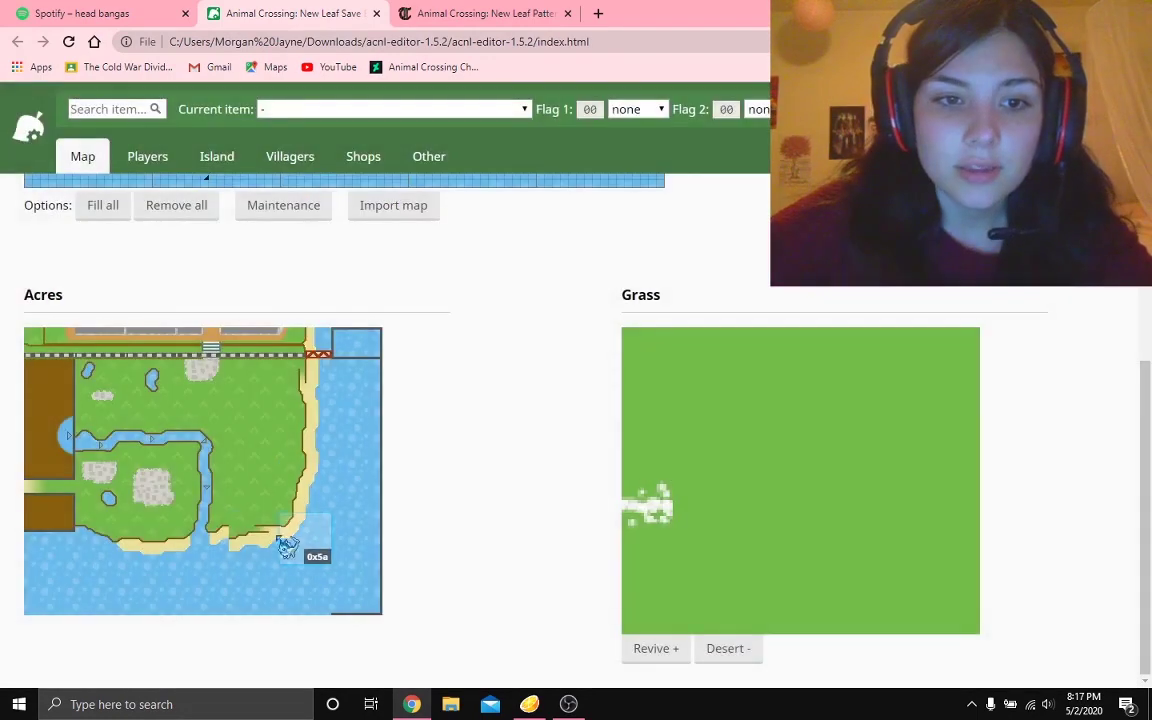
Replace the ledged beach acre just east of the new river mouth with a plain south-coast beach acre.
left_click(273, 552)
scroll(496, 380, "up", 1)
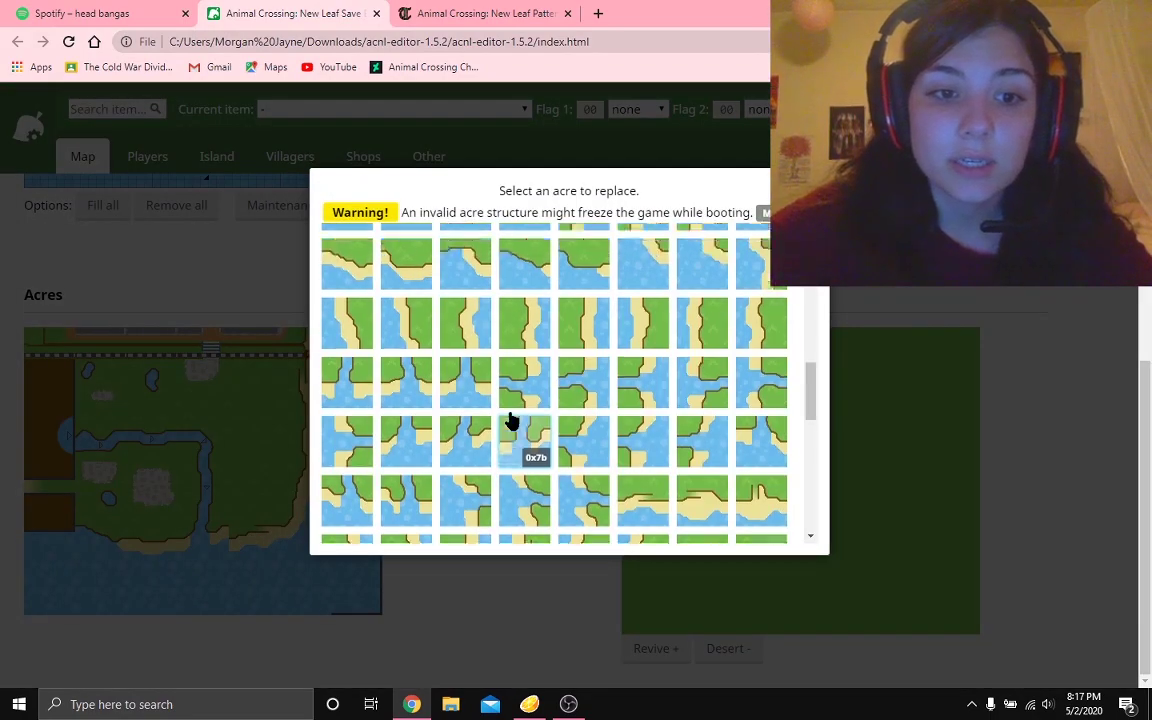
scroll(510, 420, "up", 2)
left_click(568, 360)
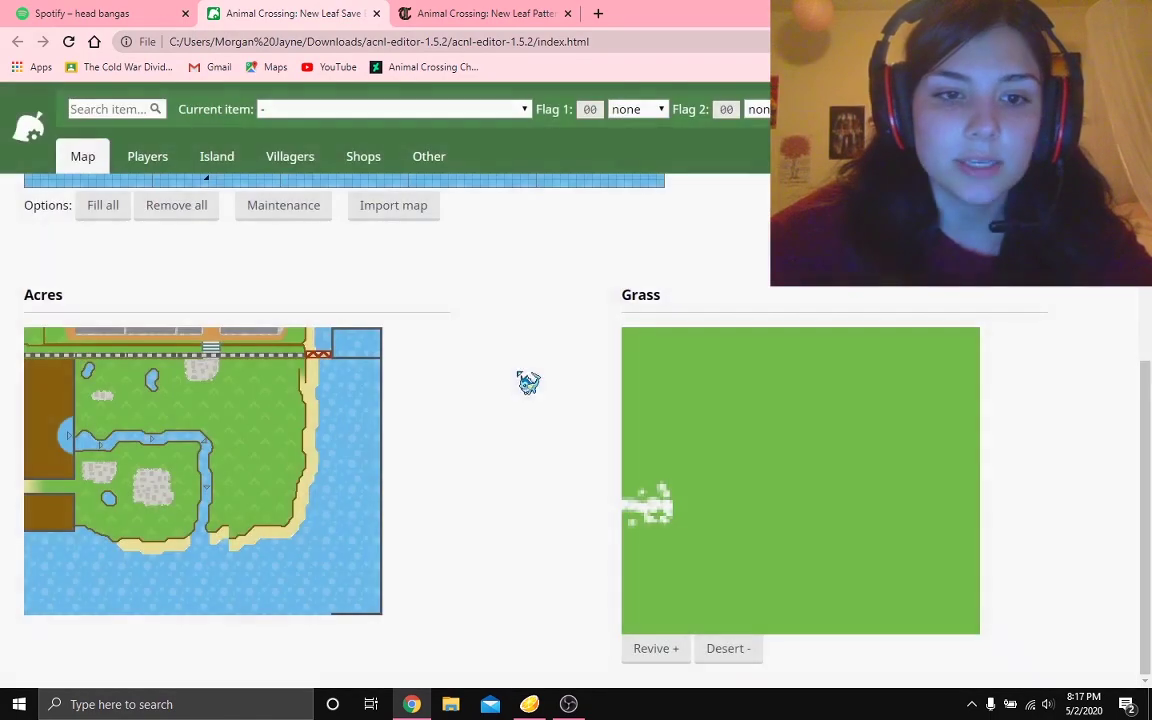
Rework the coastline east of the river mouth and form a square river loop in the northeast grassland using river-bend acres.
left_click(247, 535)
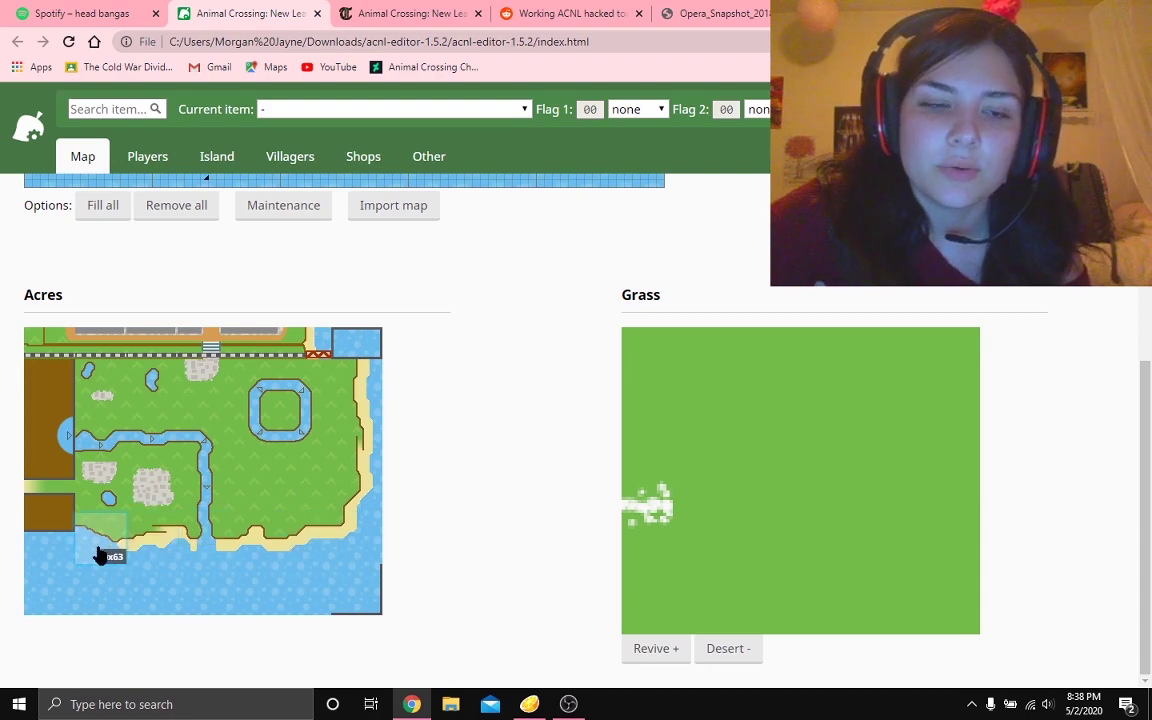
left_click(310, 531)
scroll(607, 375, "up", 5)
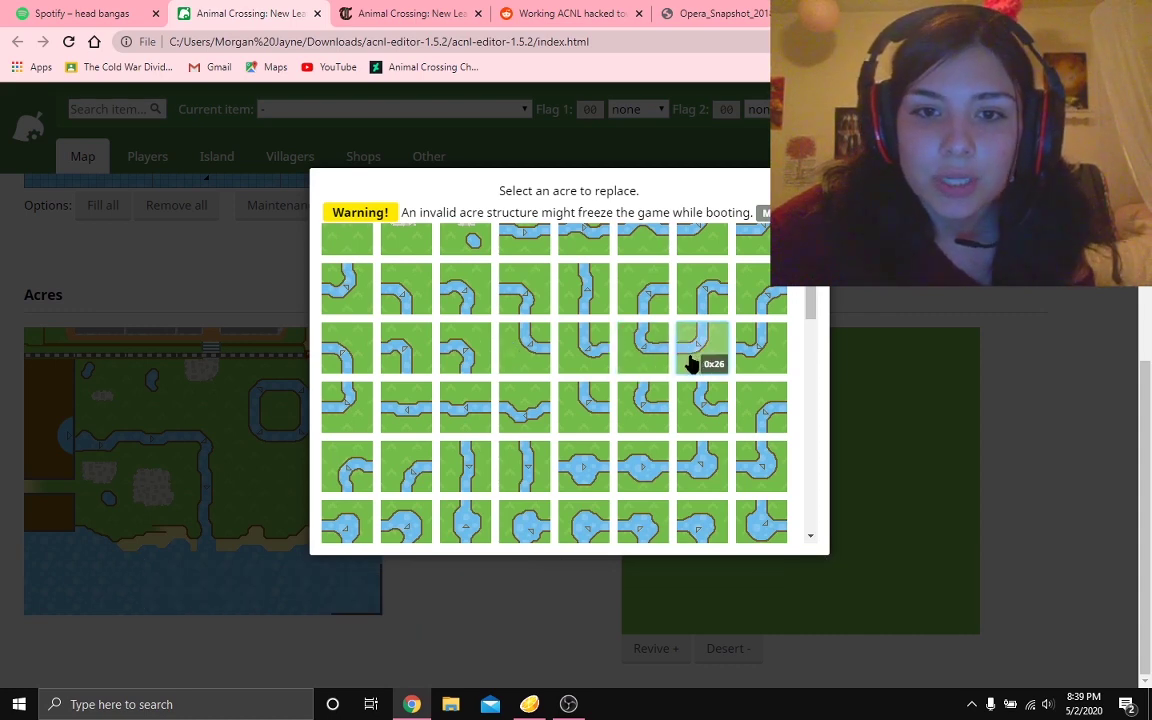
left_click(596, 408)
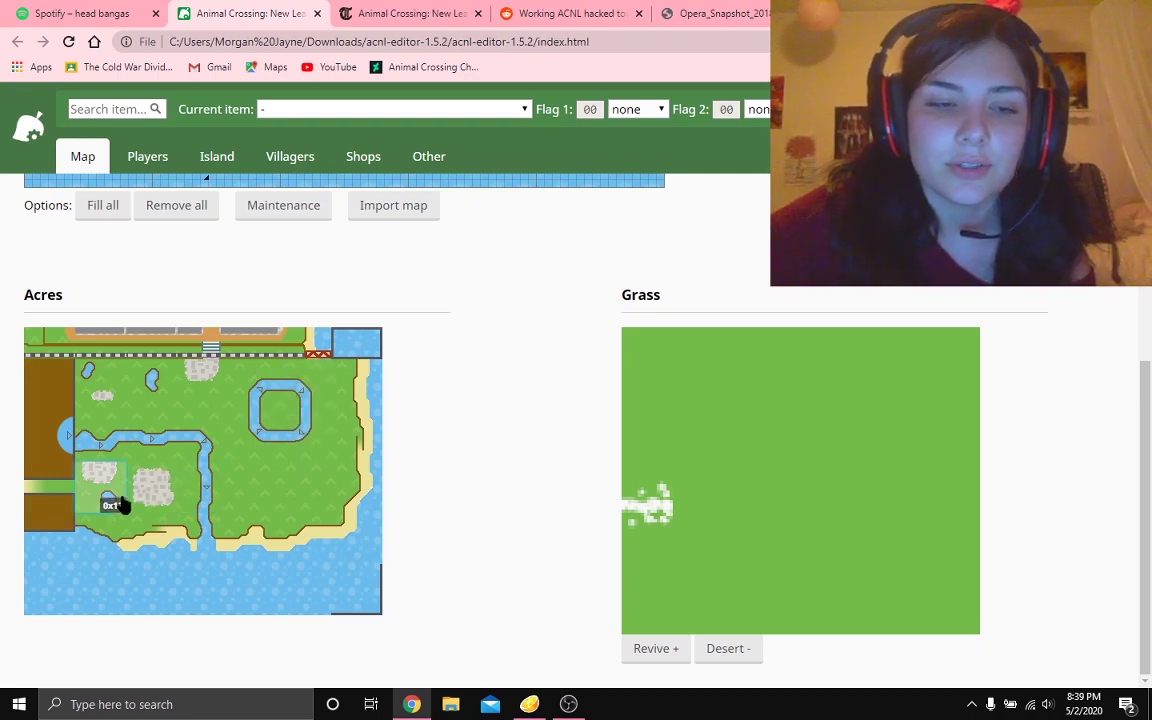
Move the island storage bin from the sea onto the south beach at 38 × 74.
scroll(193, 506, "up", 5)
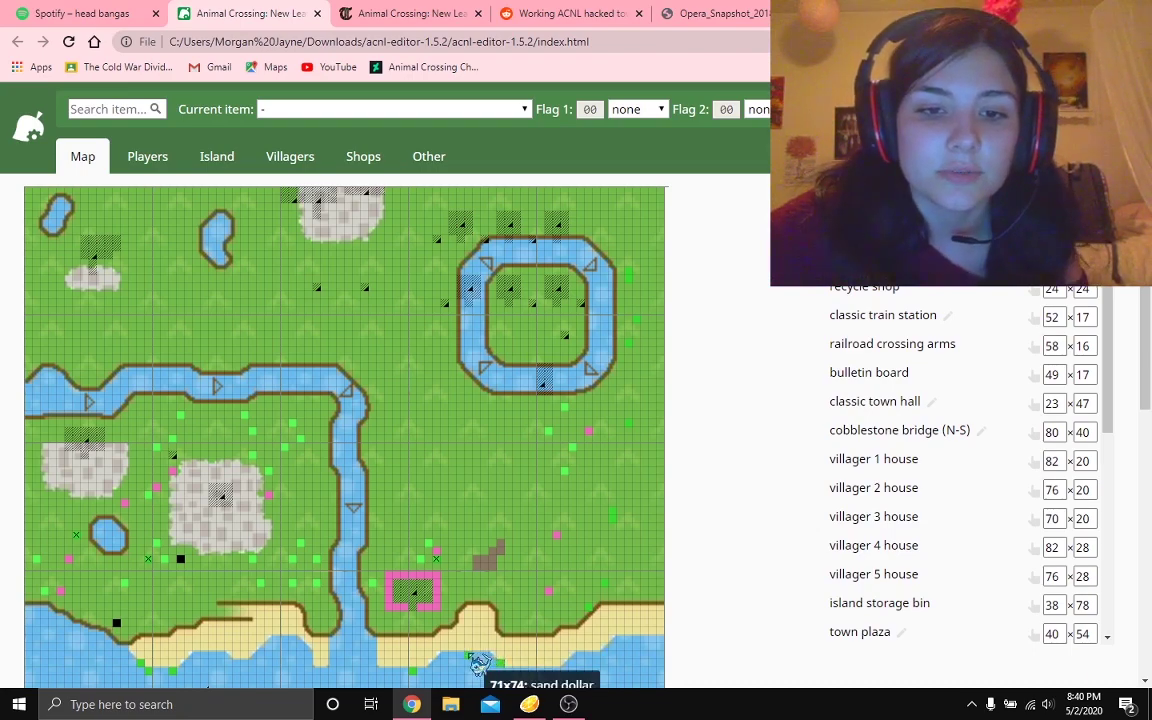
scroll(430, 613, "down", 1)
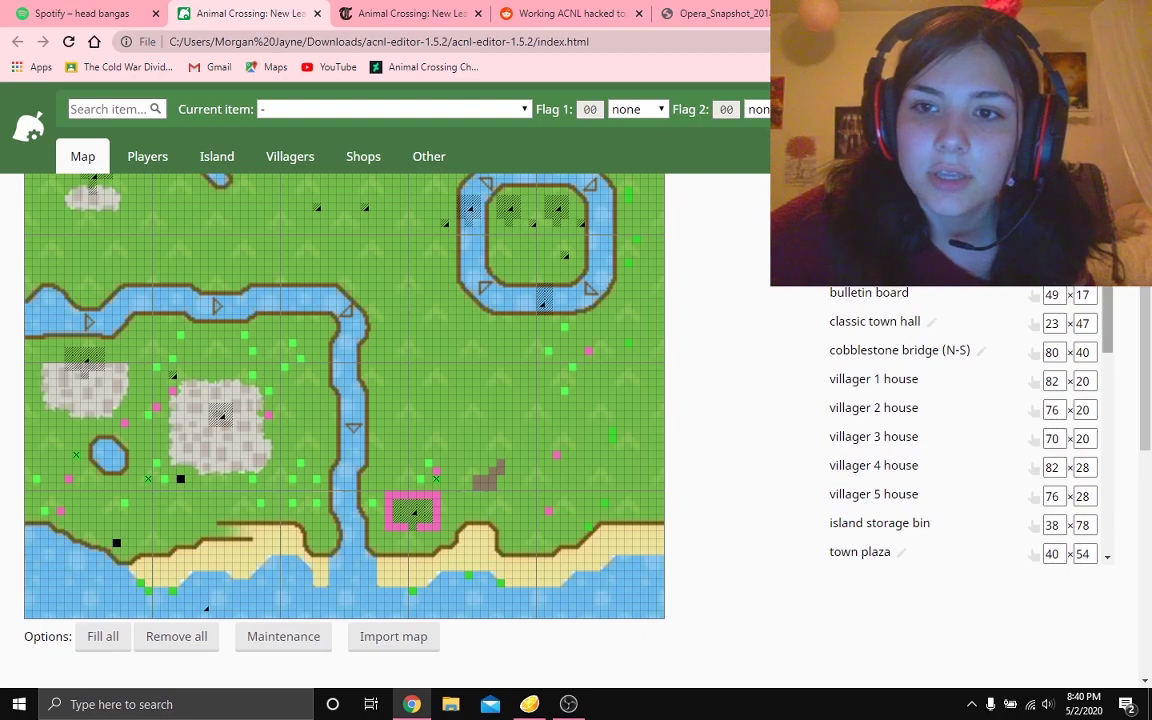
scroll(1034, 290, "down", 1)
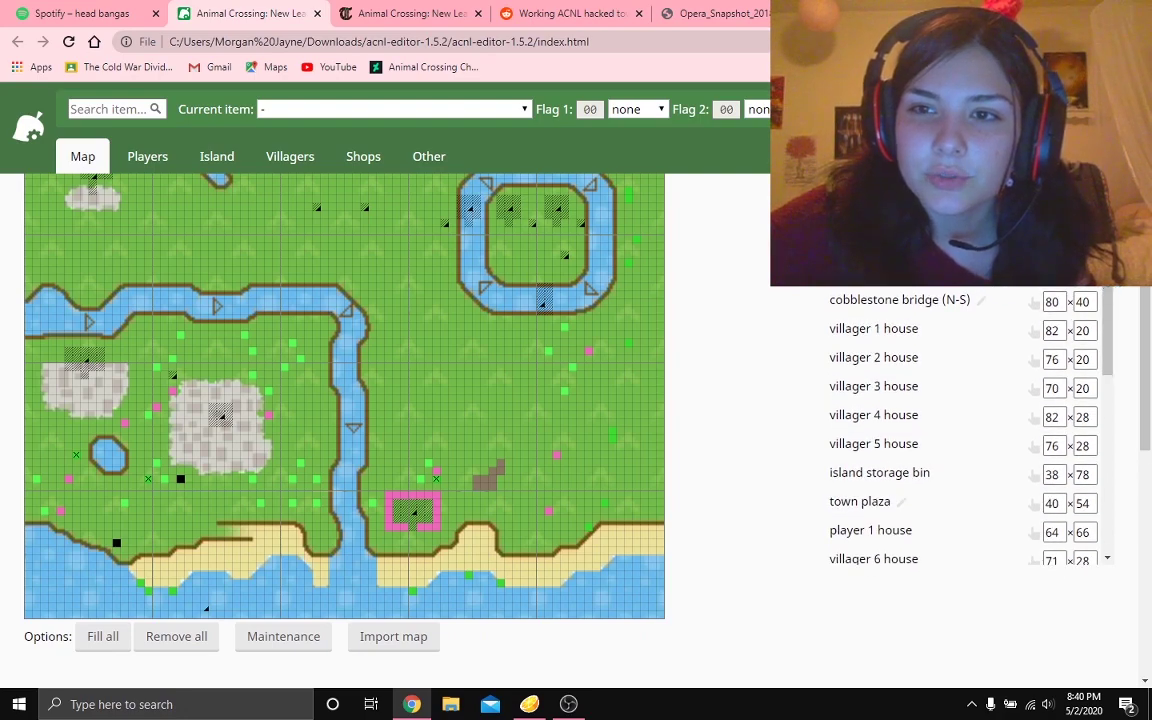
scroll(1046, 341, "down", 3)
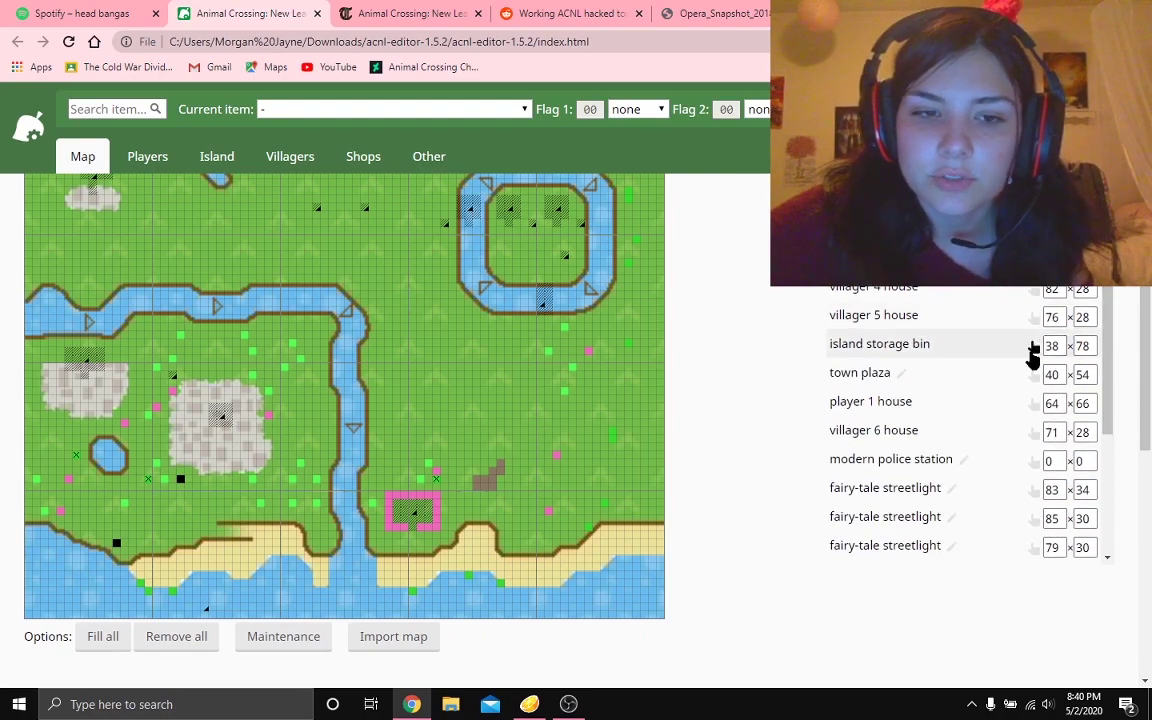
left_click(1033, 349)
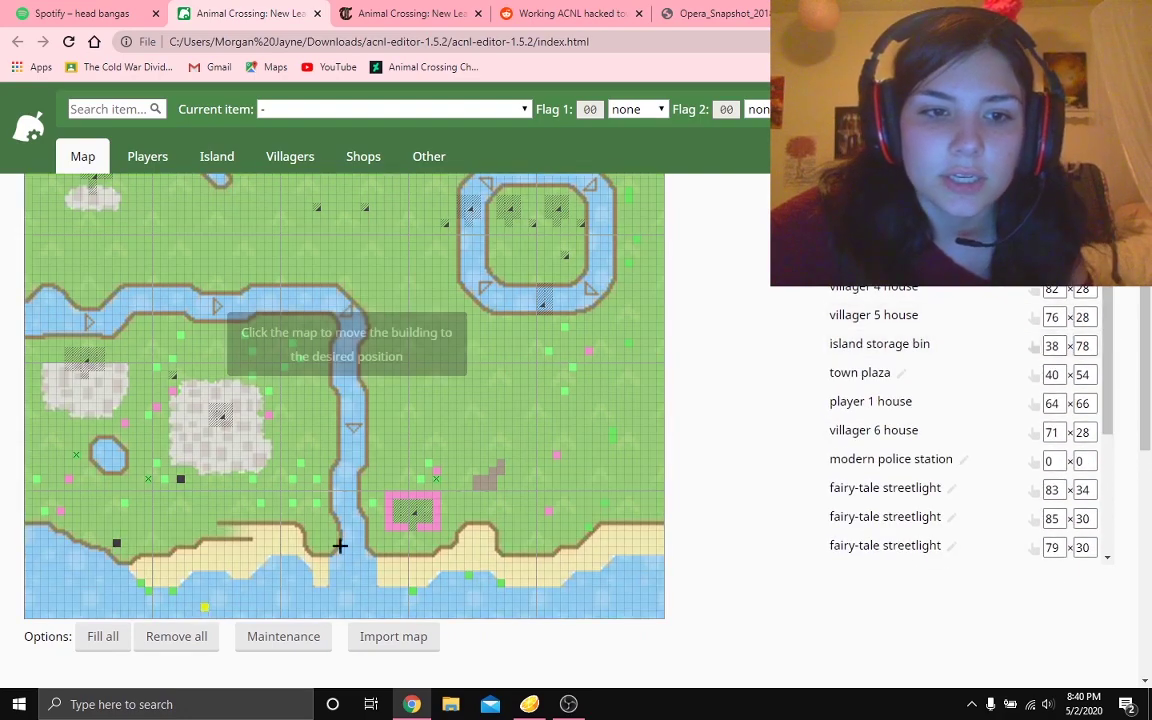
left_click(204, 580)
scroll(545, 380, "up", 2)
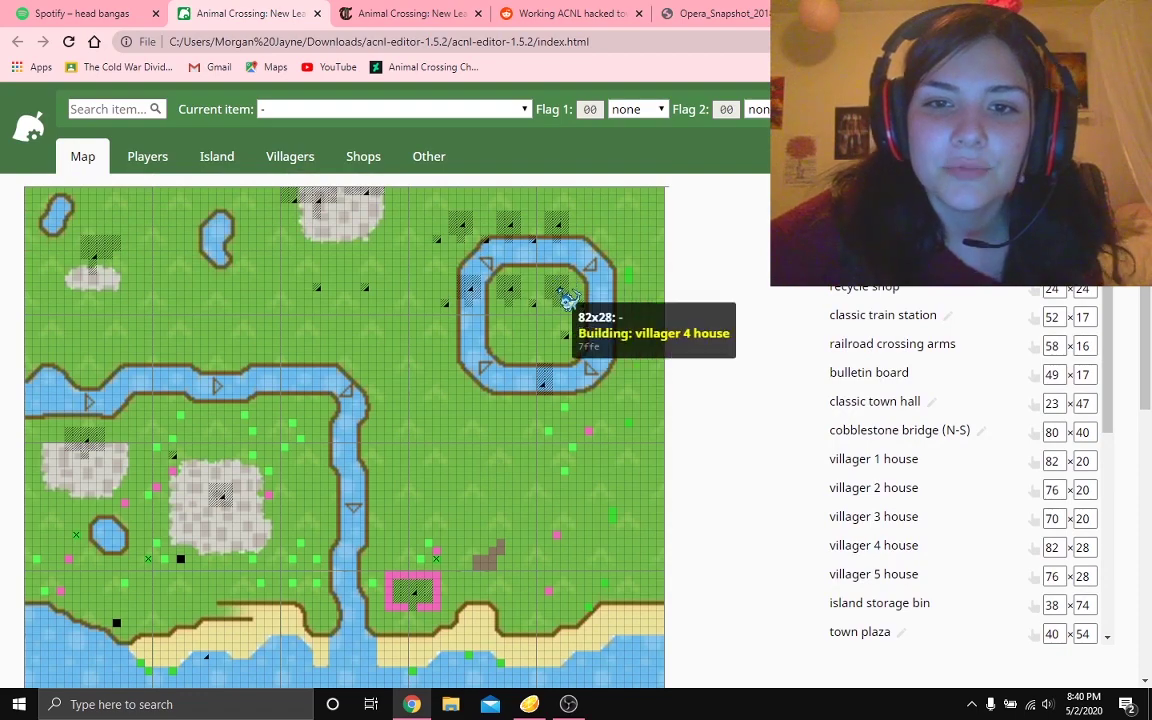
Move villager 4 house out of the river loop to the open grass at 85 × 55.
scroll(1062, 452, "down", 10)
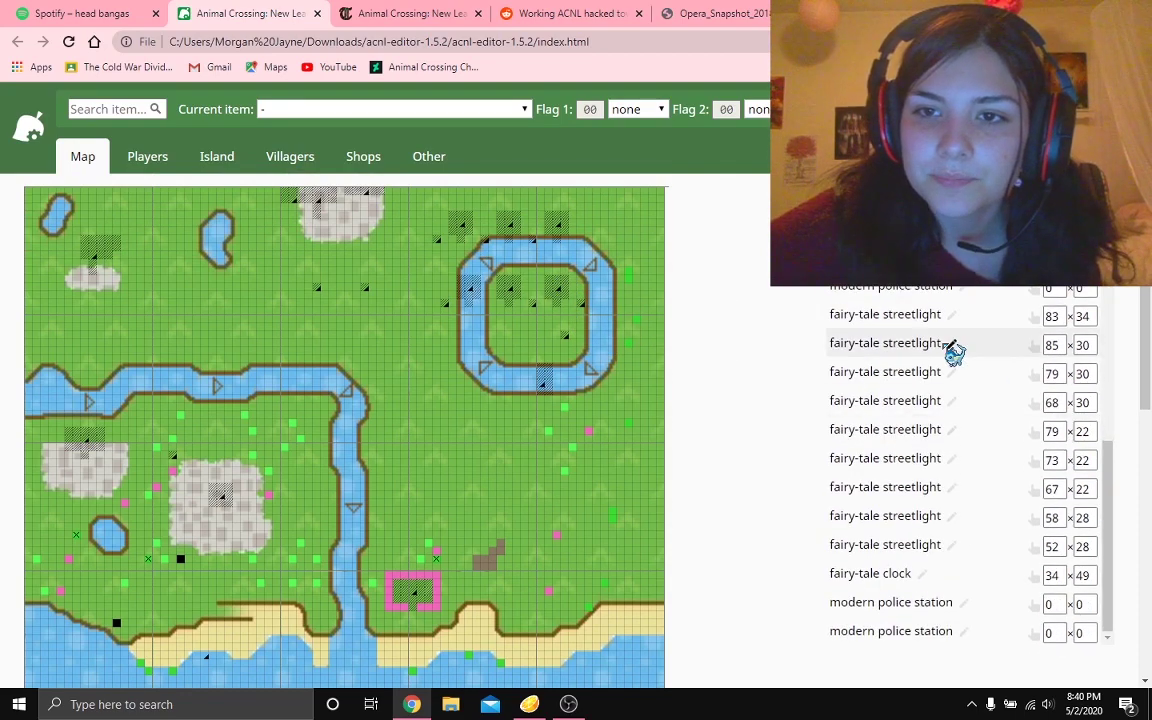
scroll(955, 352, "up", 3)
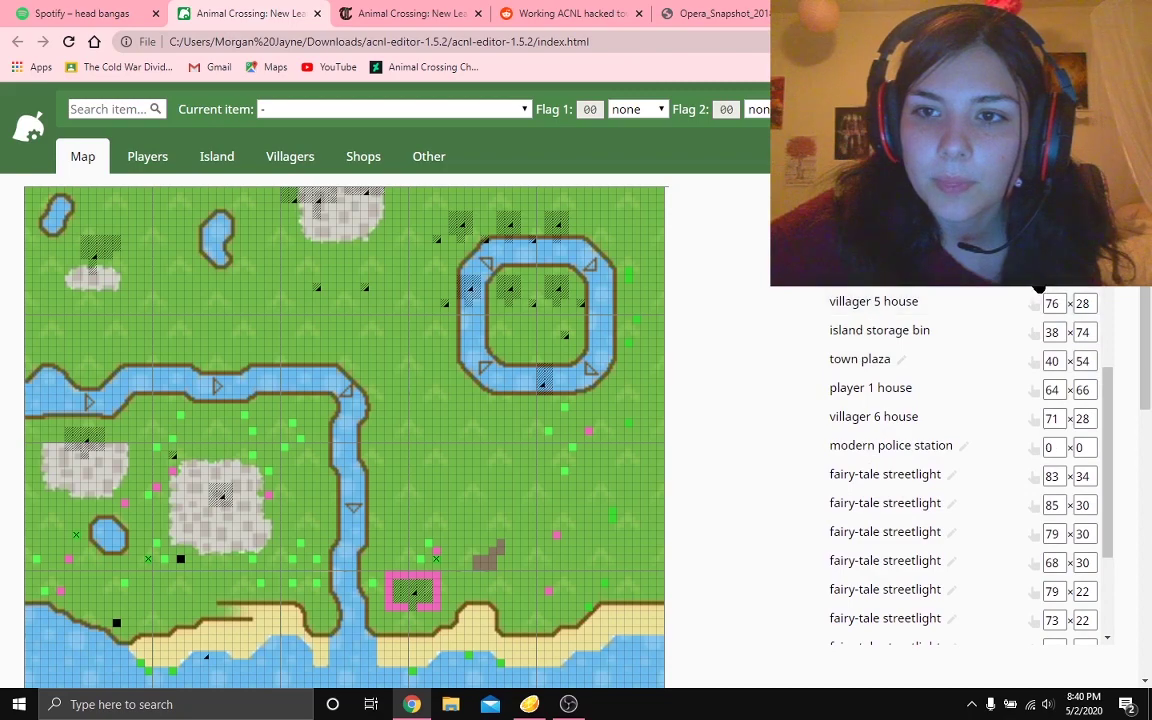
left_click(930, 301)
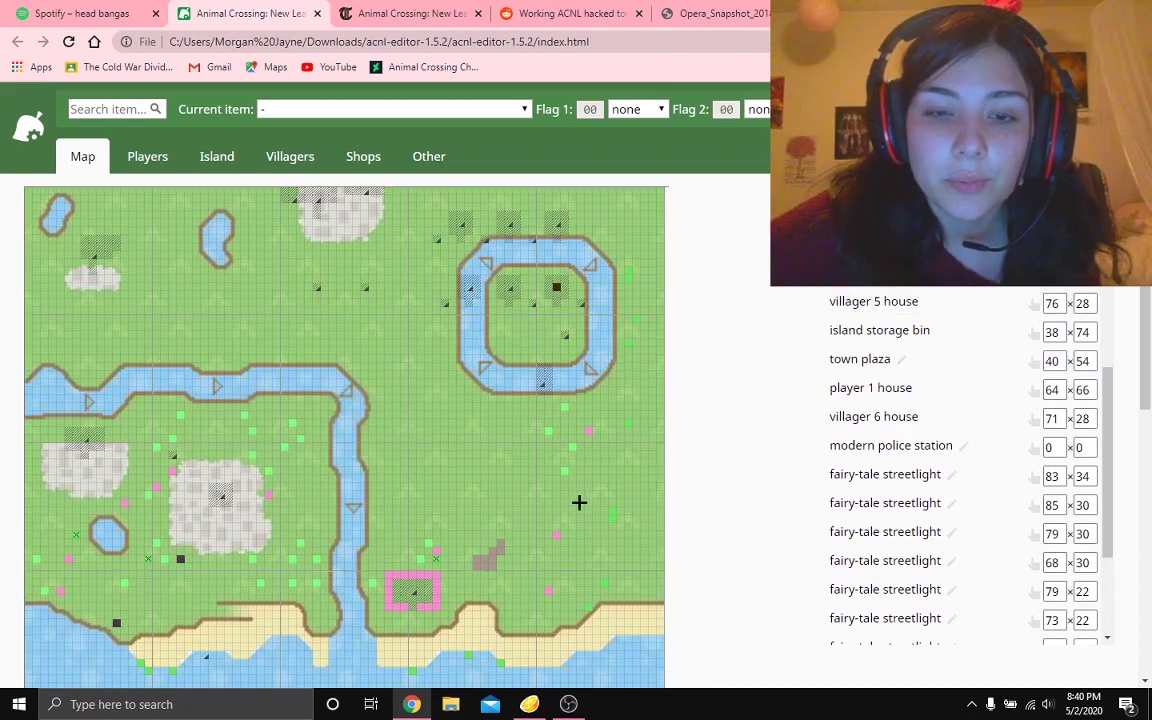
left_click(579, 502)
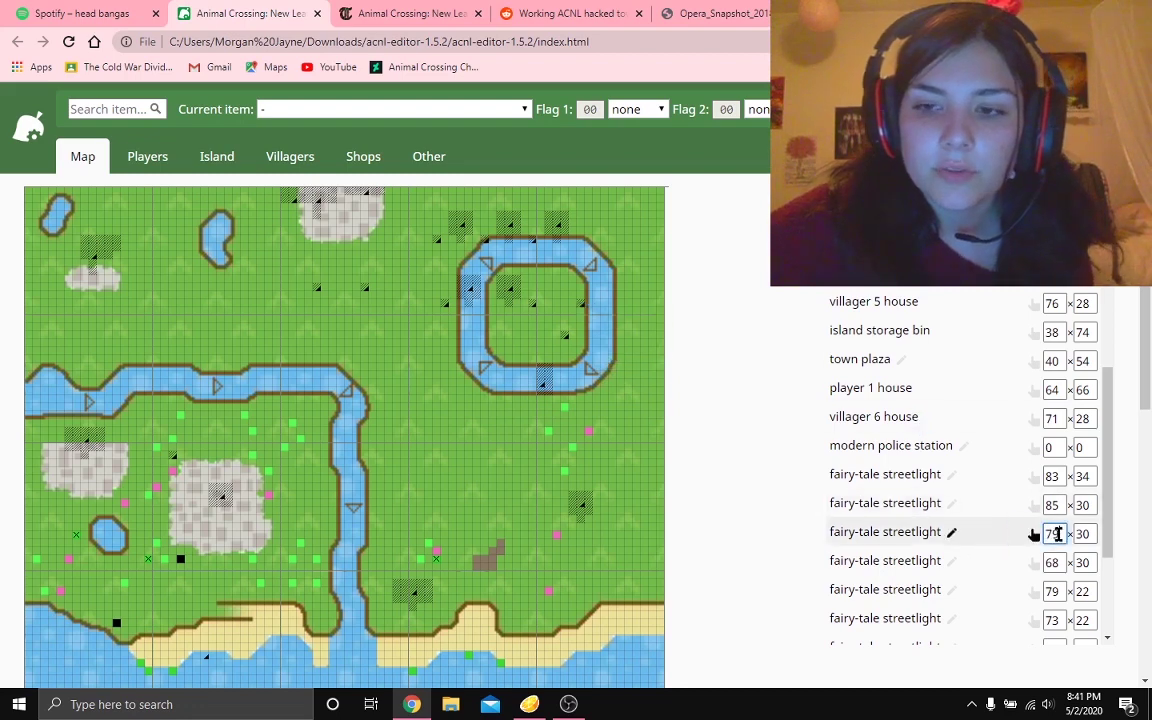
Take the first six fairy-tale streetlights in the buildings list off the map by setting their positions to 0 × 0.
double_click(1058, 534)
type("0")
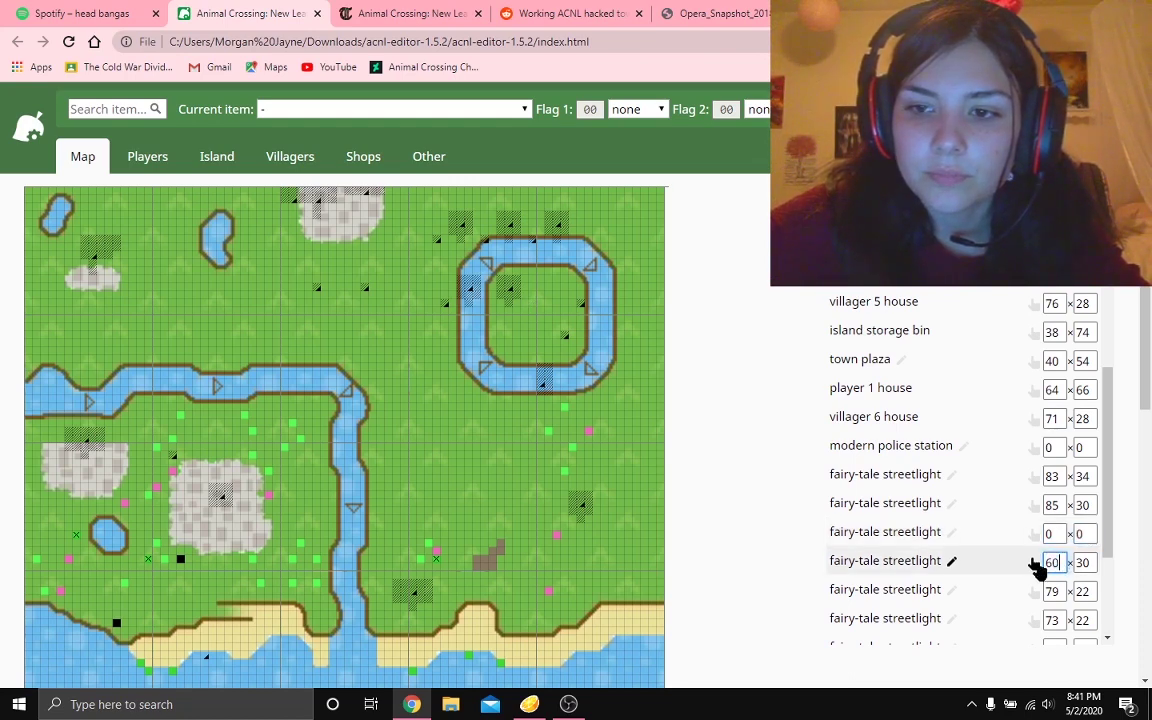
double_click(1080, 563)
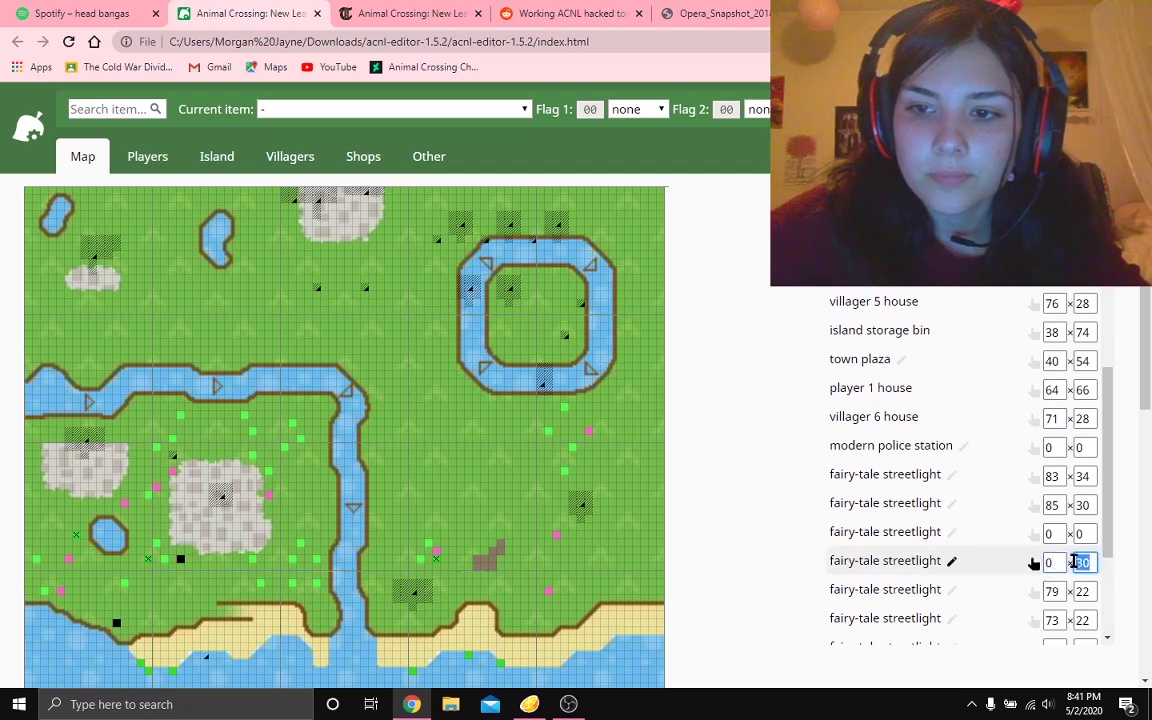
type("0")
double_click(1052, 591)
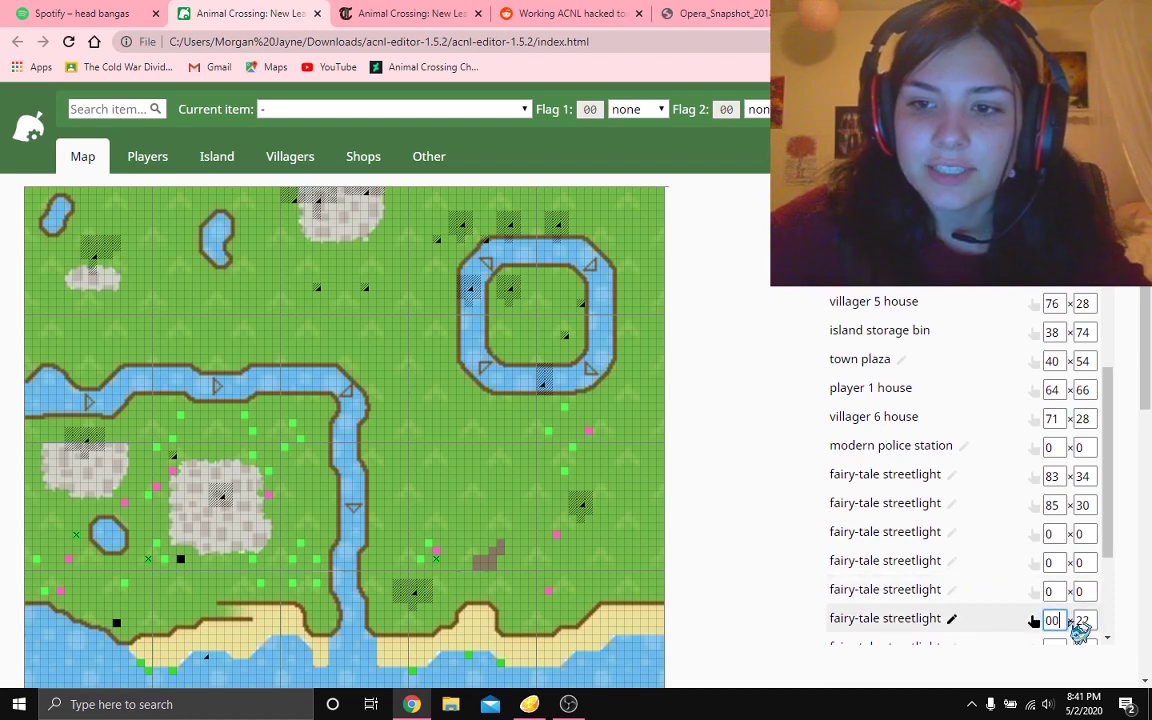
double_click(1084, 620)
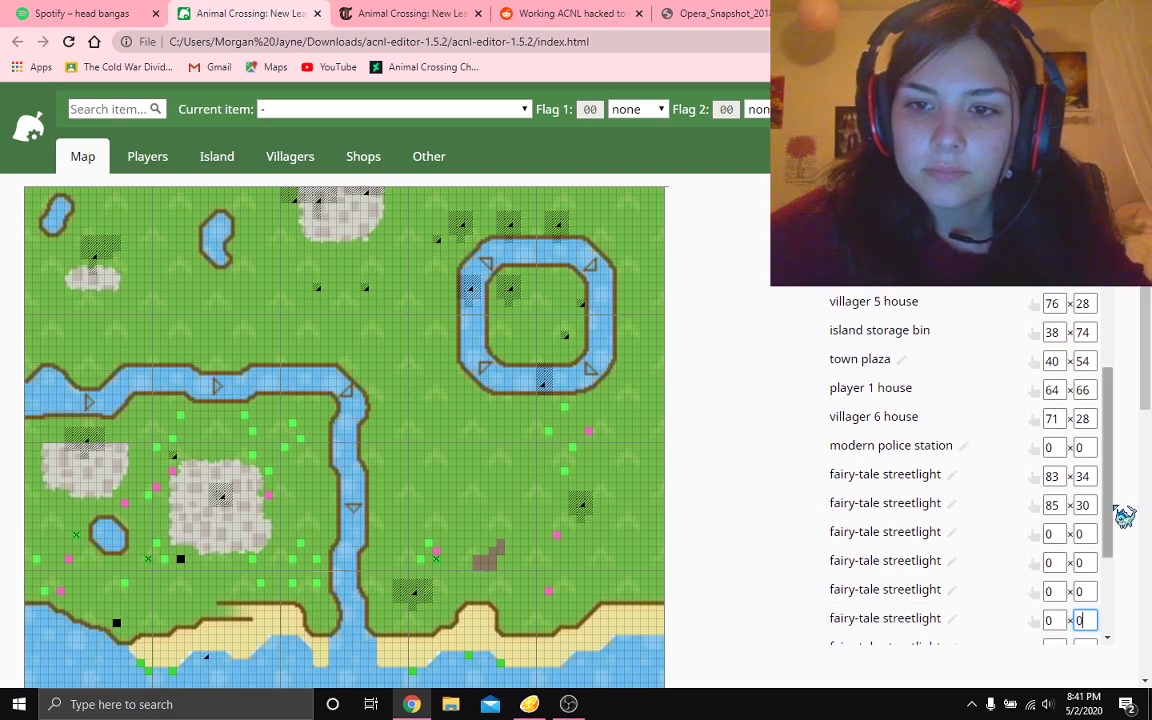
left_click(1034, 505)
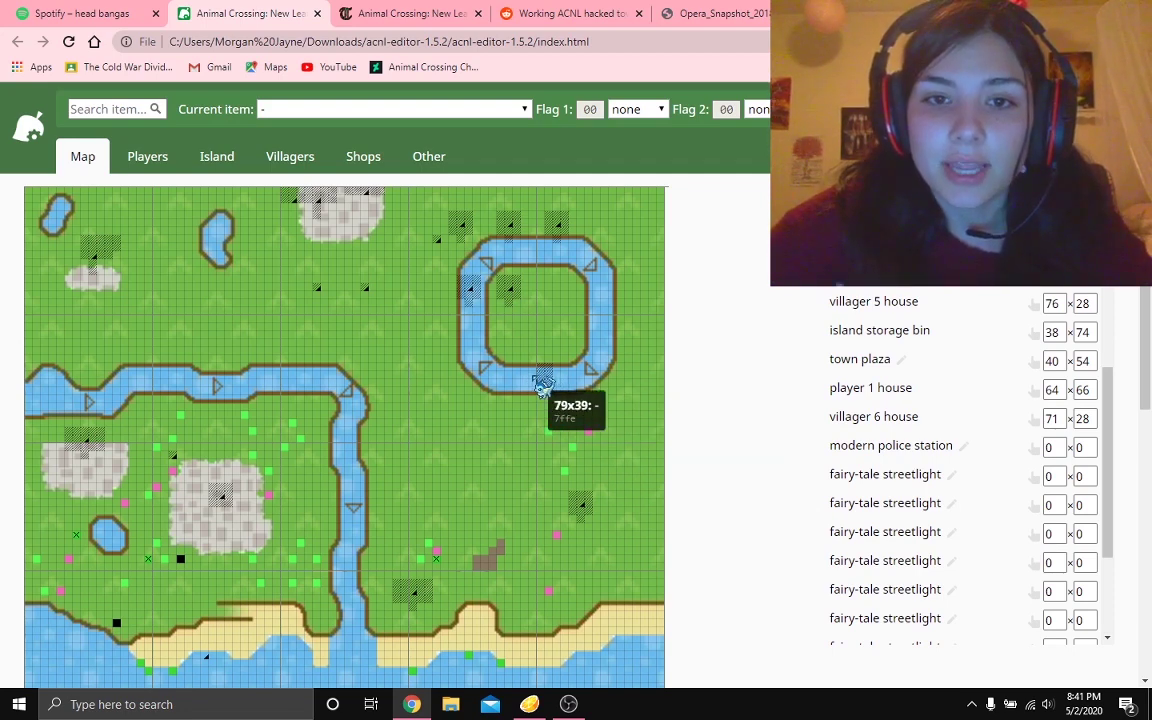
Centre the cobblestone bridge (N-S) on the south side of the river loop at 79 × 40.
scroll(946, 481, "down", 2)
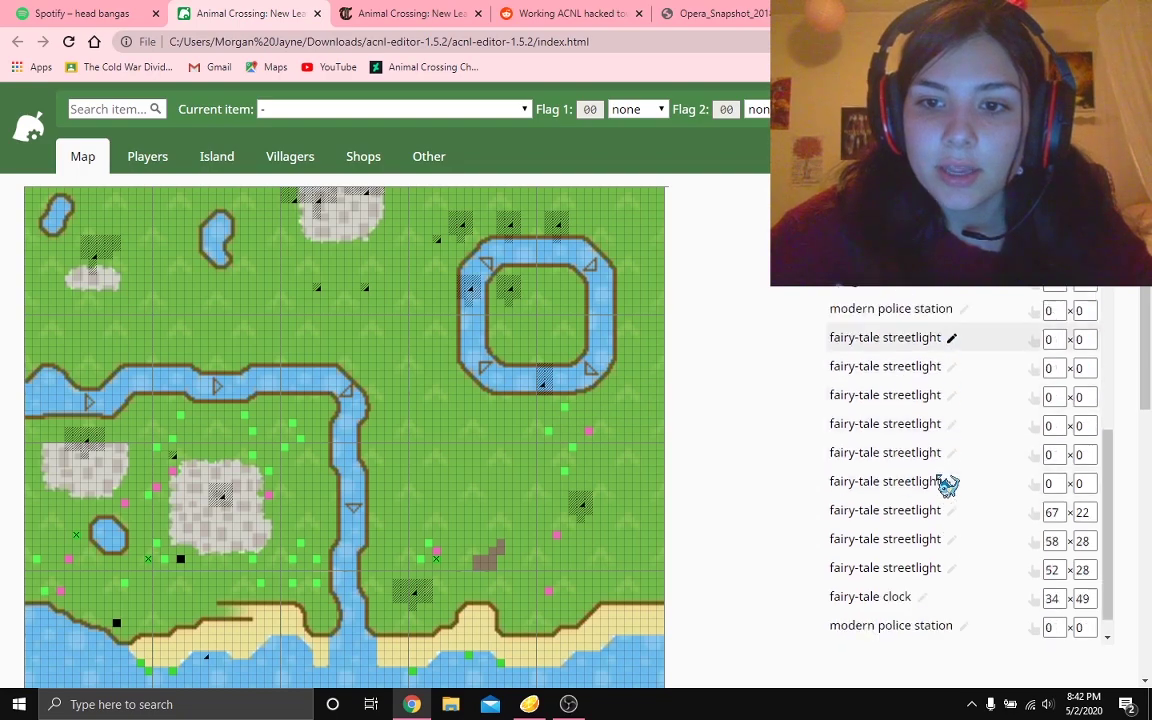
scroll(964, 533, "up", 4)
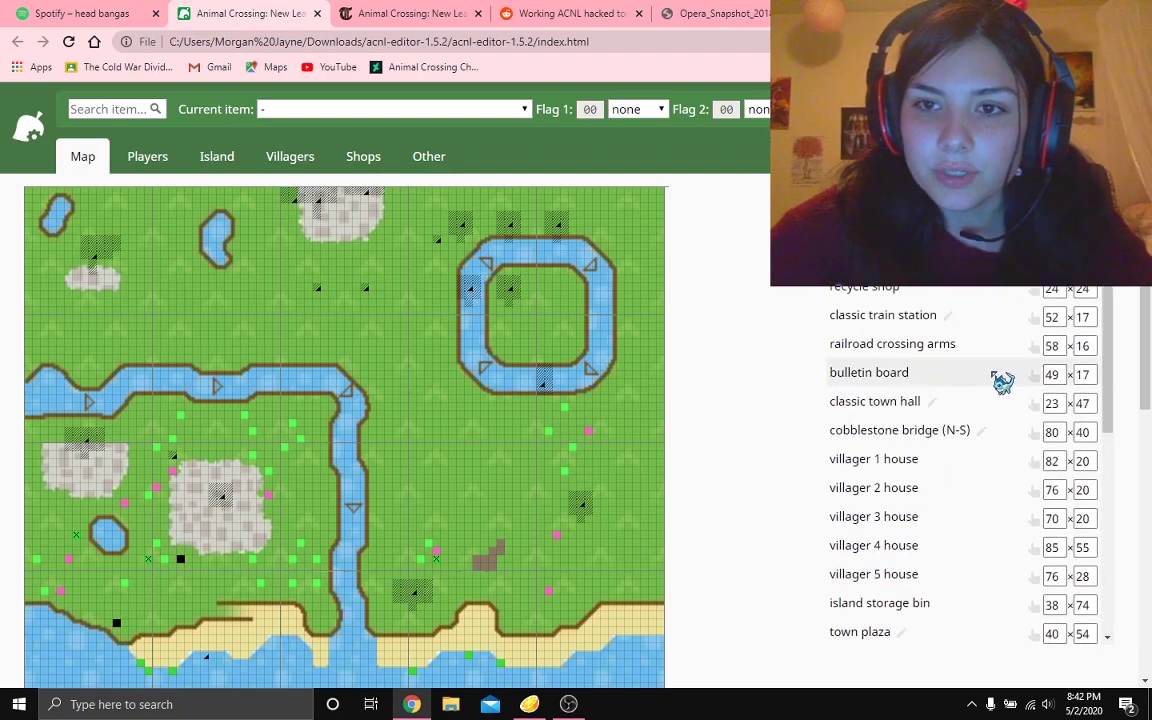
left_click(1035, 434)
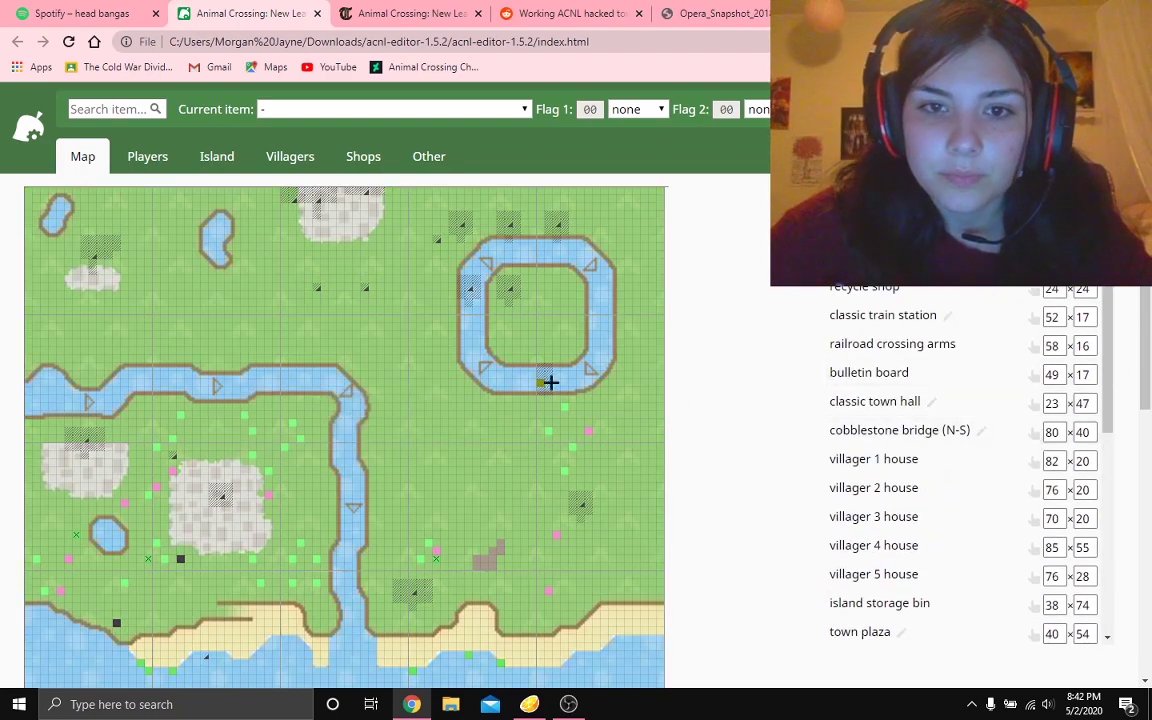
left_click(537, 382)
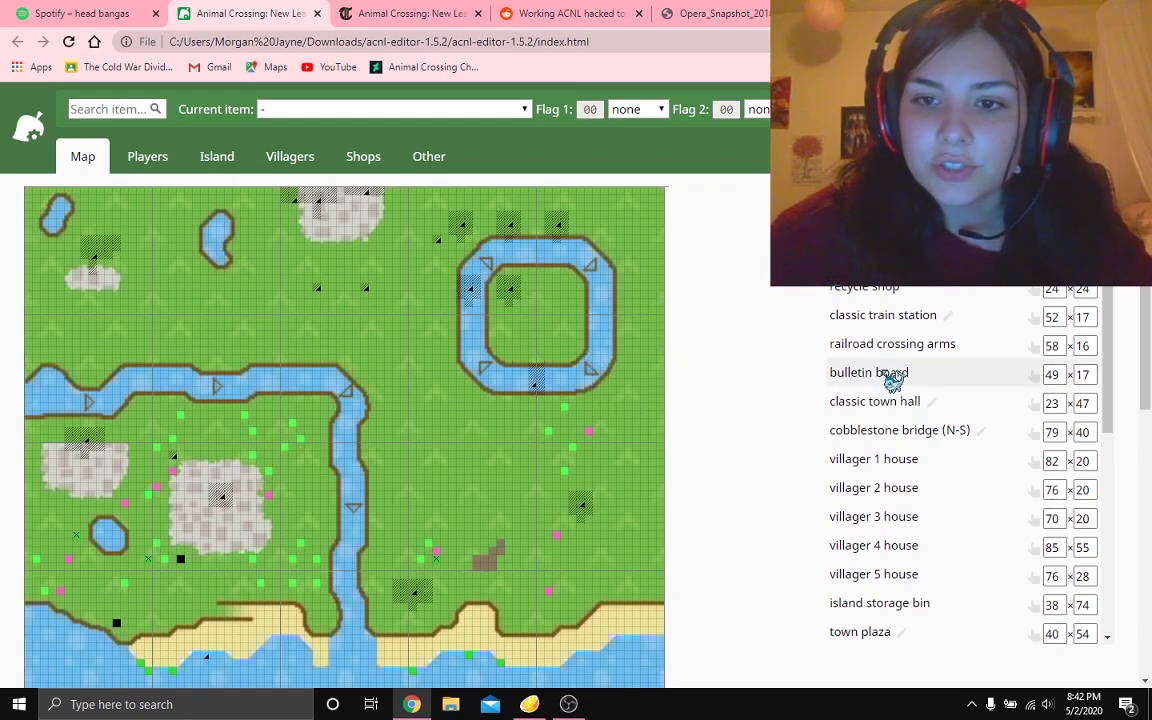
Line up villager houses 5, 6, 3, 1 and 2 beside house 4 at 80 × 55, 75 × 55, 70 × 55, 65 × 55 and 90 × 55.
scroll(892, 375, "down", 4)
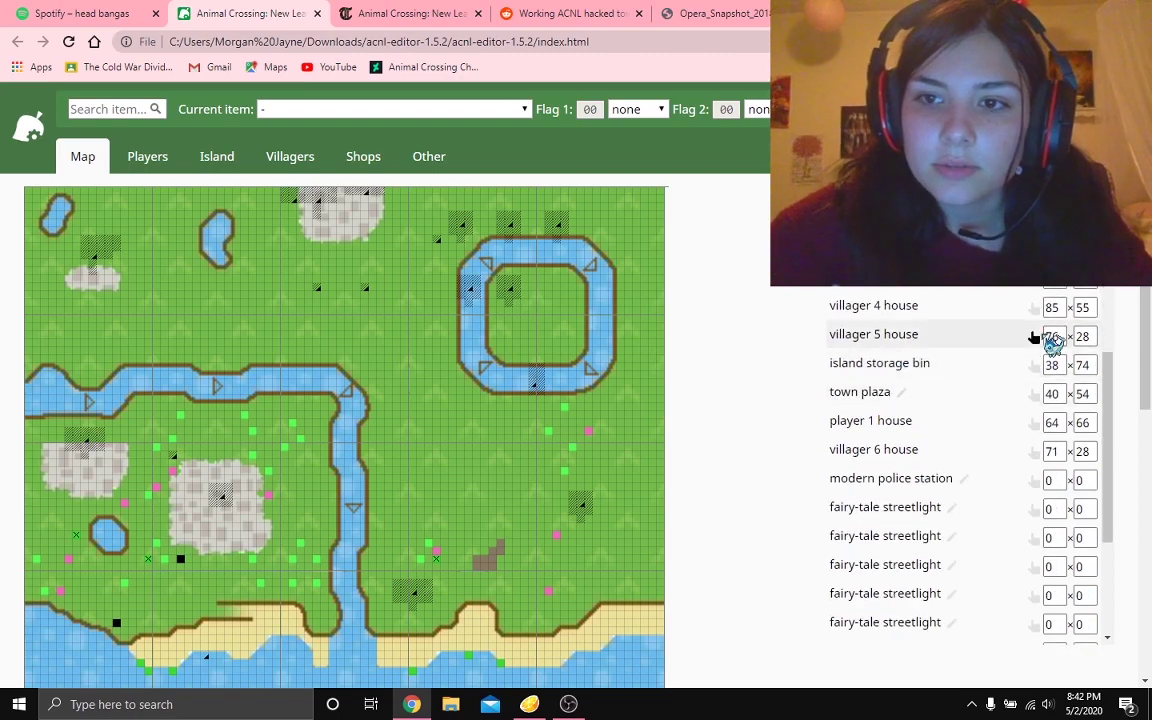
left_click(1032, 338)
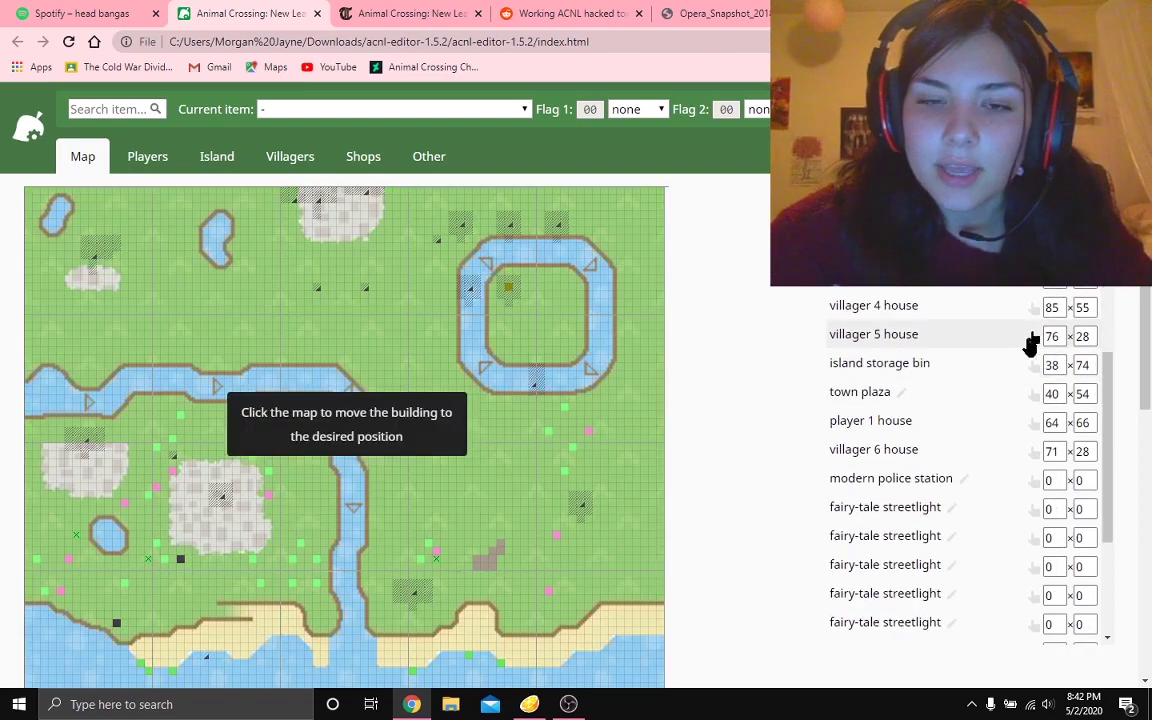
left_click(537, 502)
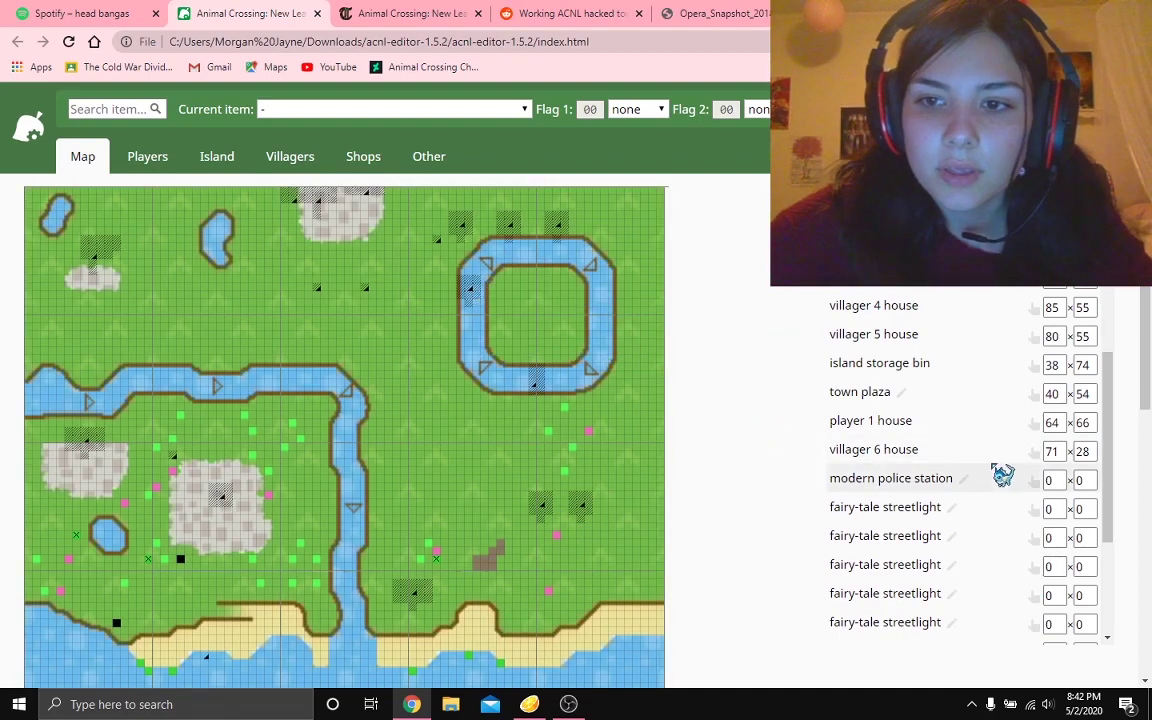
left_click(1033, 451)
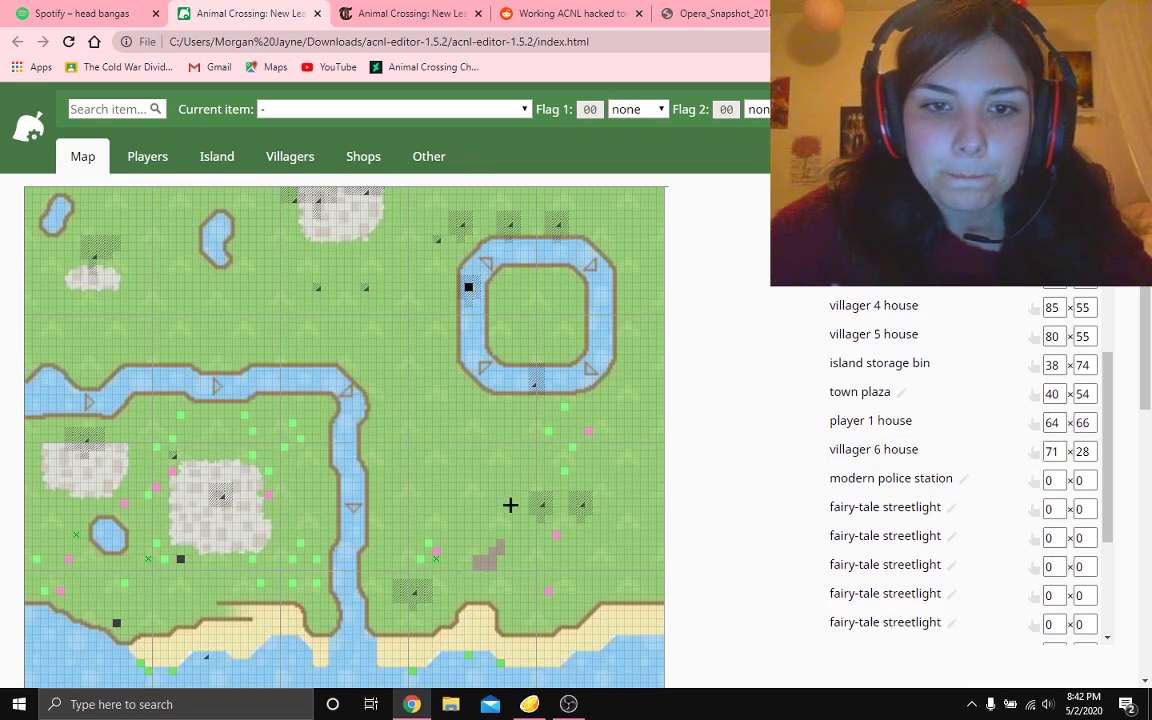
left_click(510, 505)
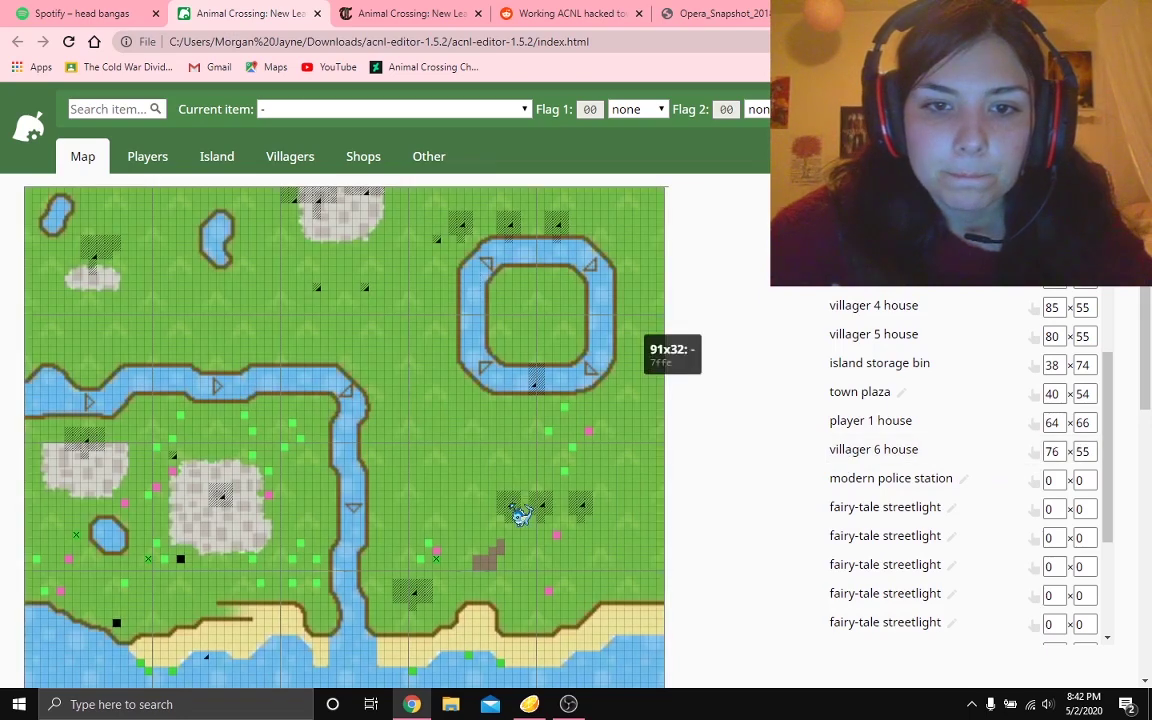
left_click(1033, 452)
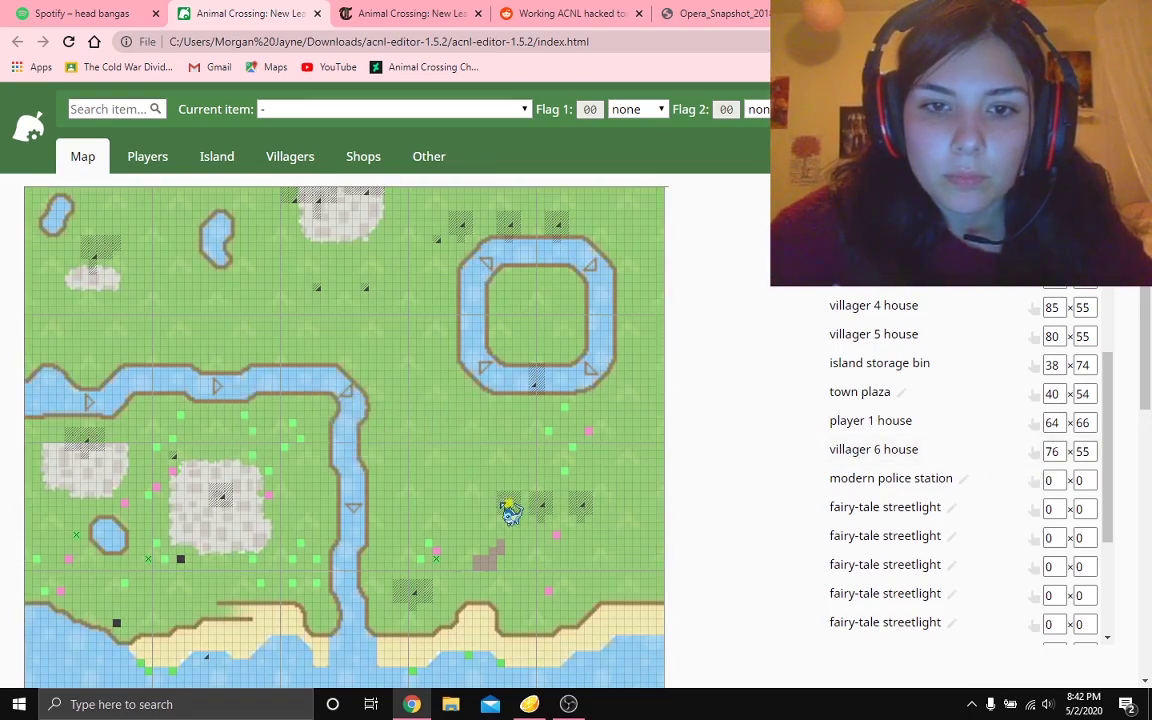
left_click(510, 512)
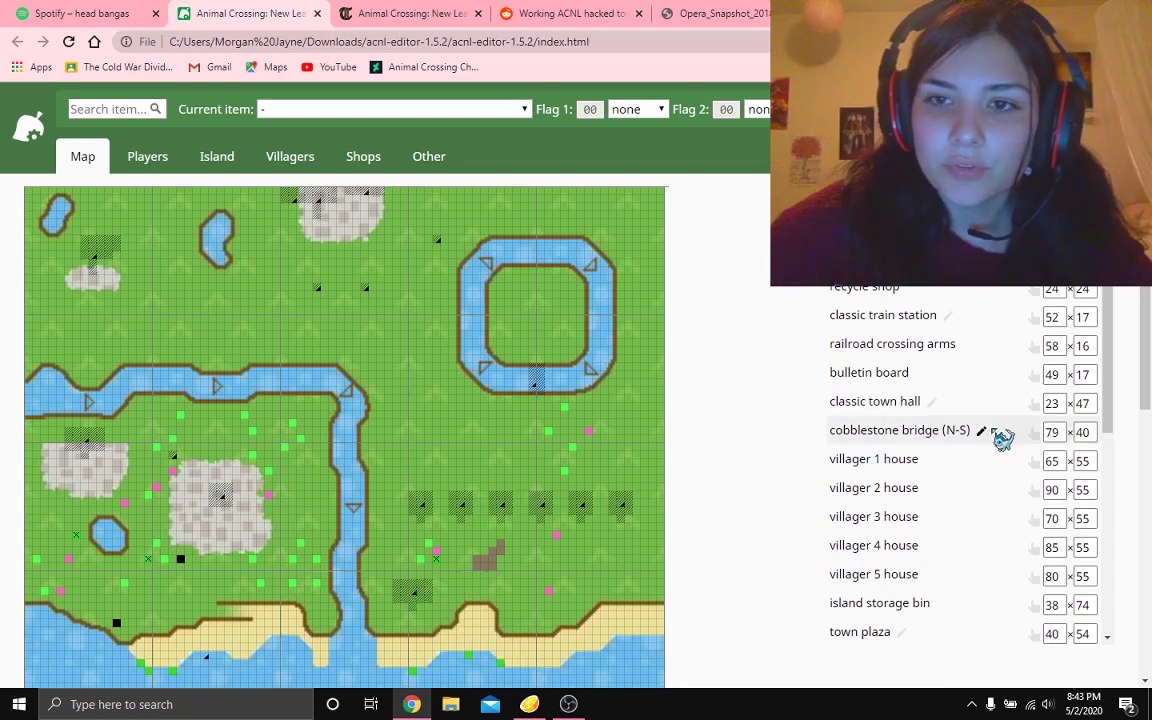
Move player 1 house inside the river loop and adjust it to 79 × 30, in line with the bridge.
scroll(998, 436, "down", 5)
scroll(995, 438, "up", 5)
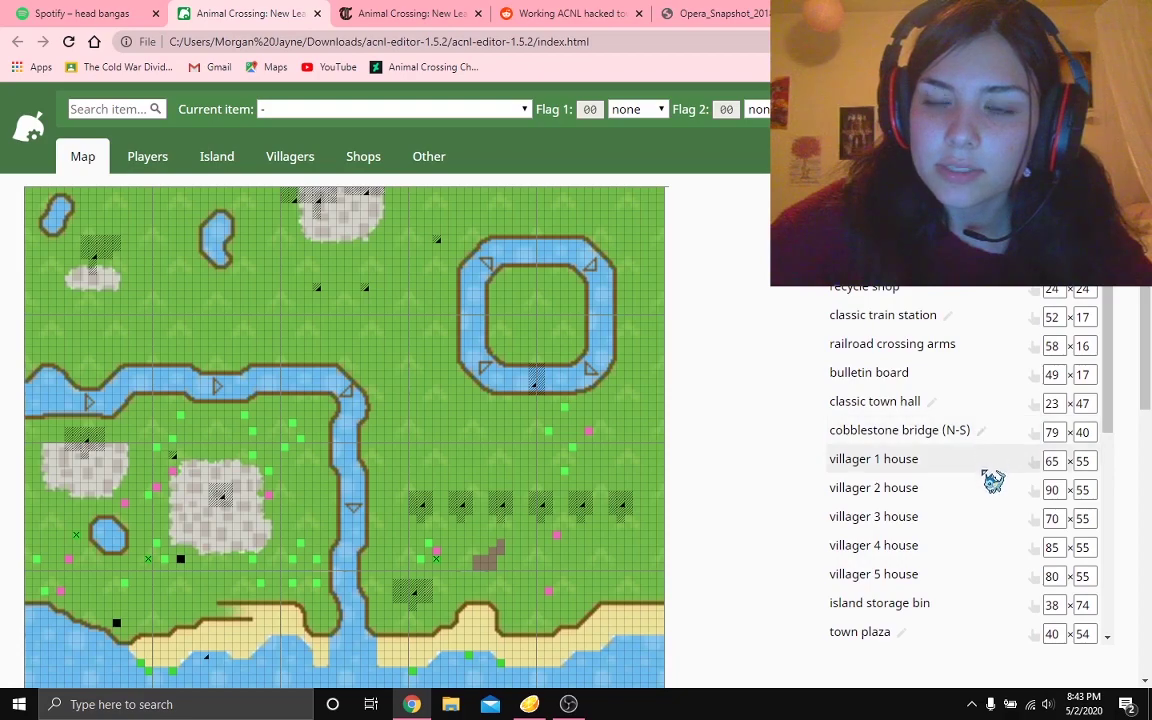
left_click(981, 431)
scroll(990, 470, "down", 2)
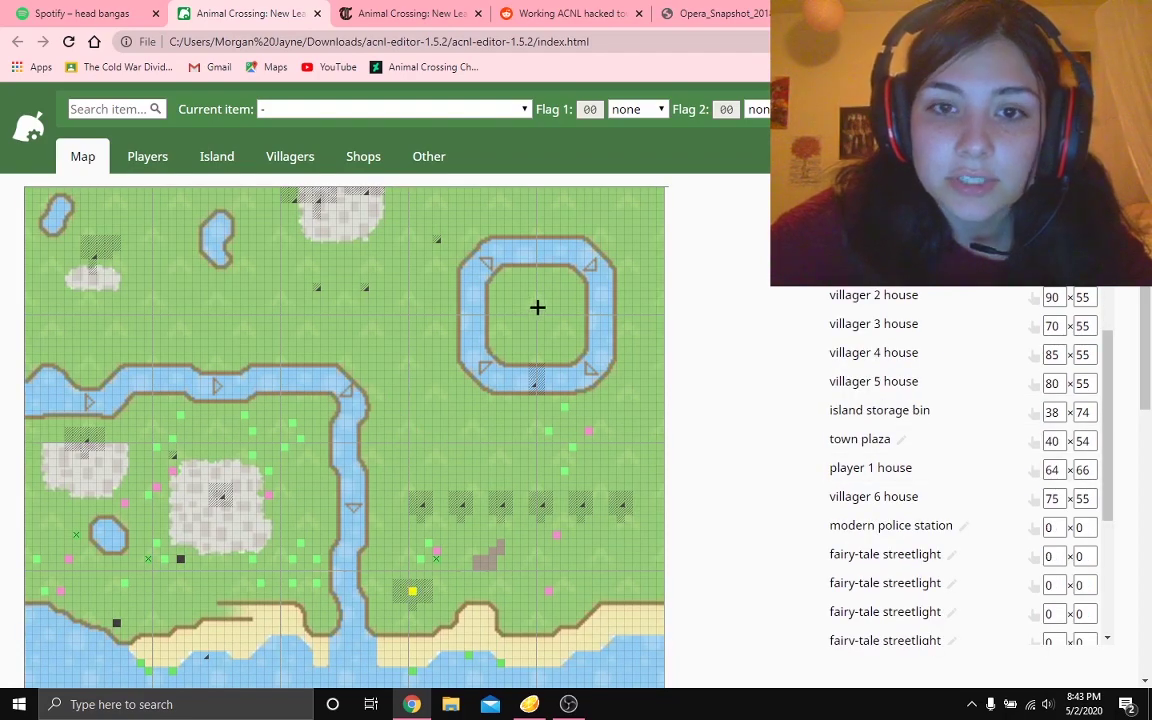
left_click(536, 312)
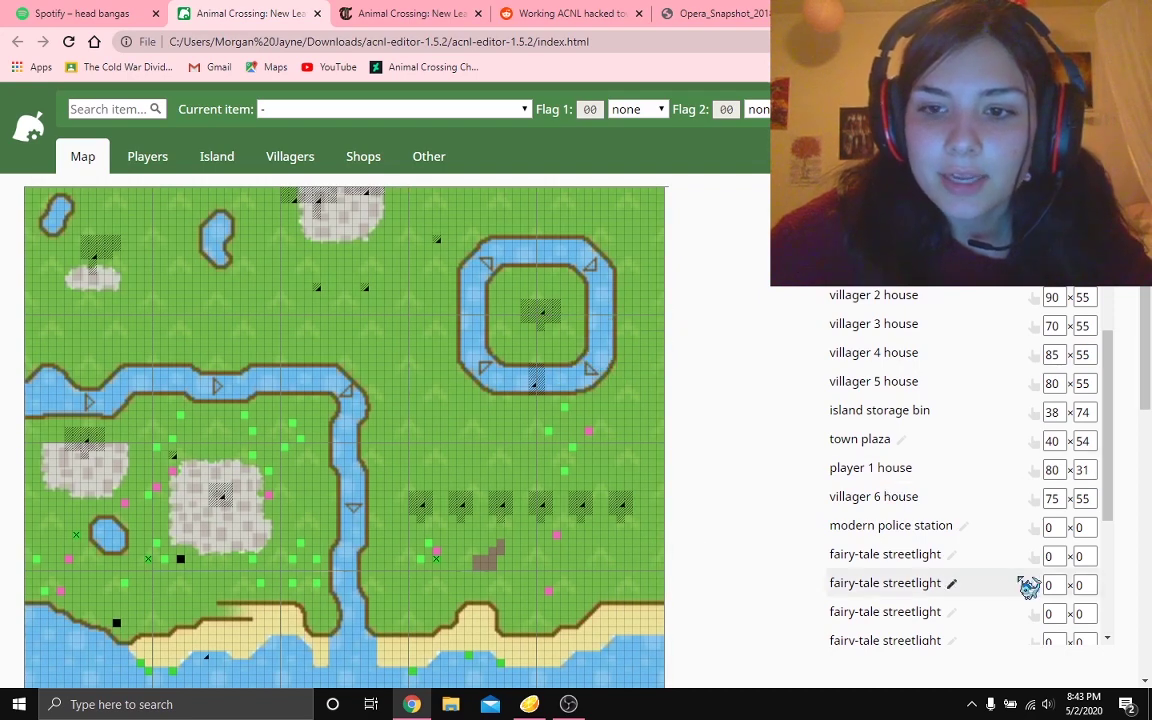
left_click(1033, 470)
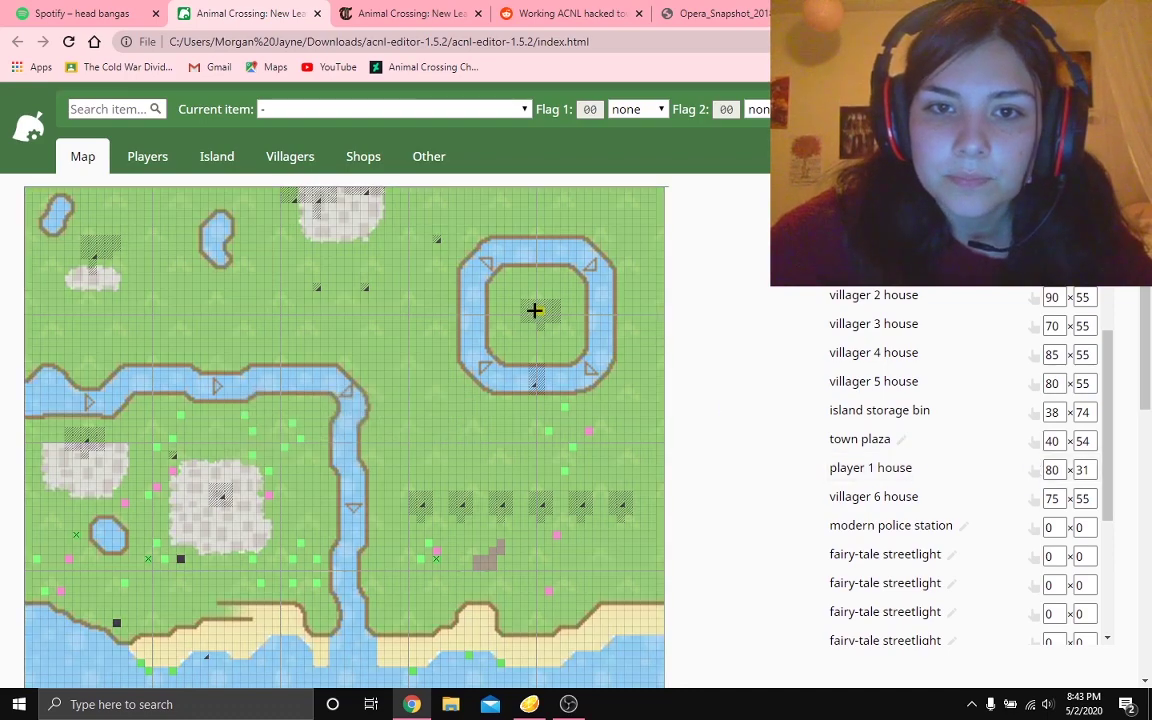
left_click(533, 308)
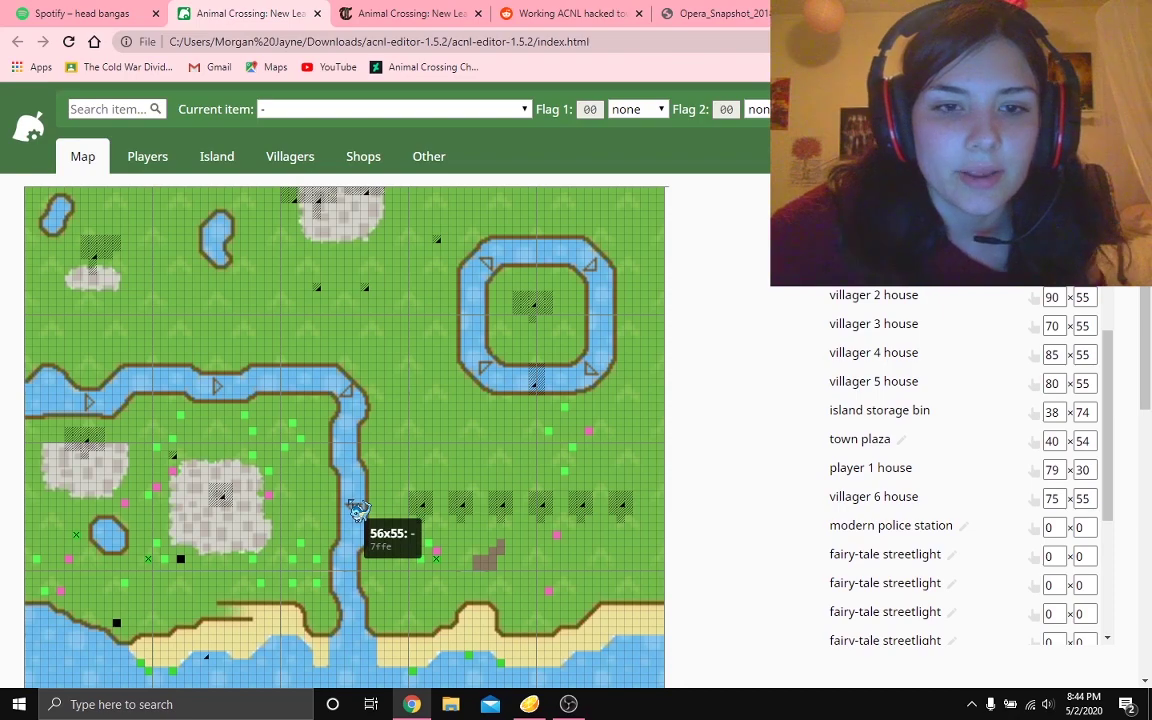
scroll(980, 296, "up", 2)
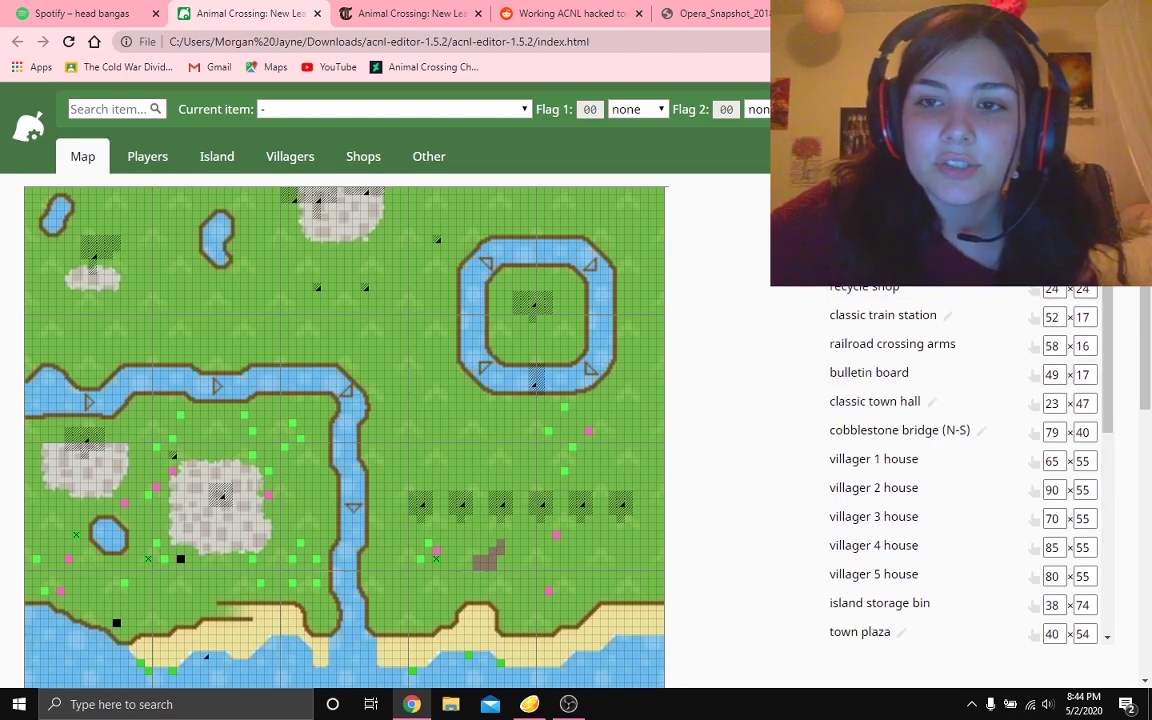
Add a Reset Center as a new building in the buildings list.
left_click(812, 302)
left_click(630, 352)
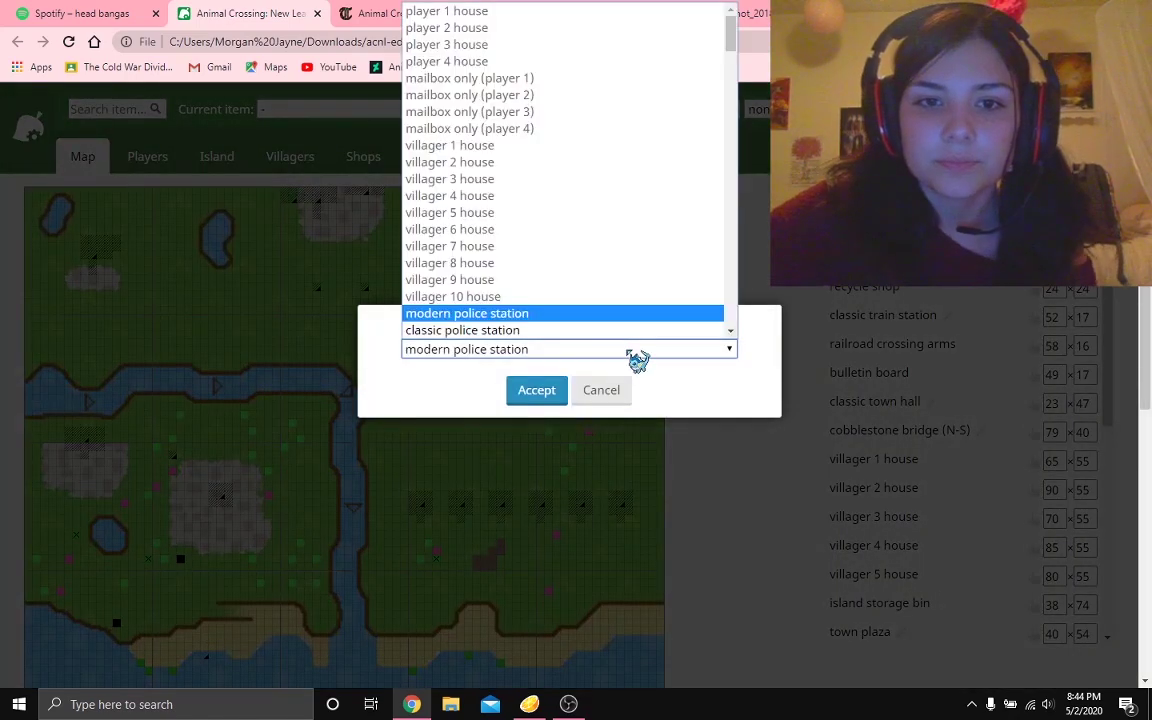
scroll(598, 285, "down", 5)
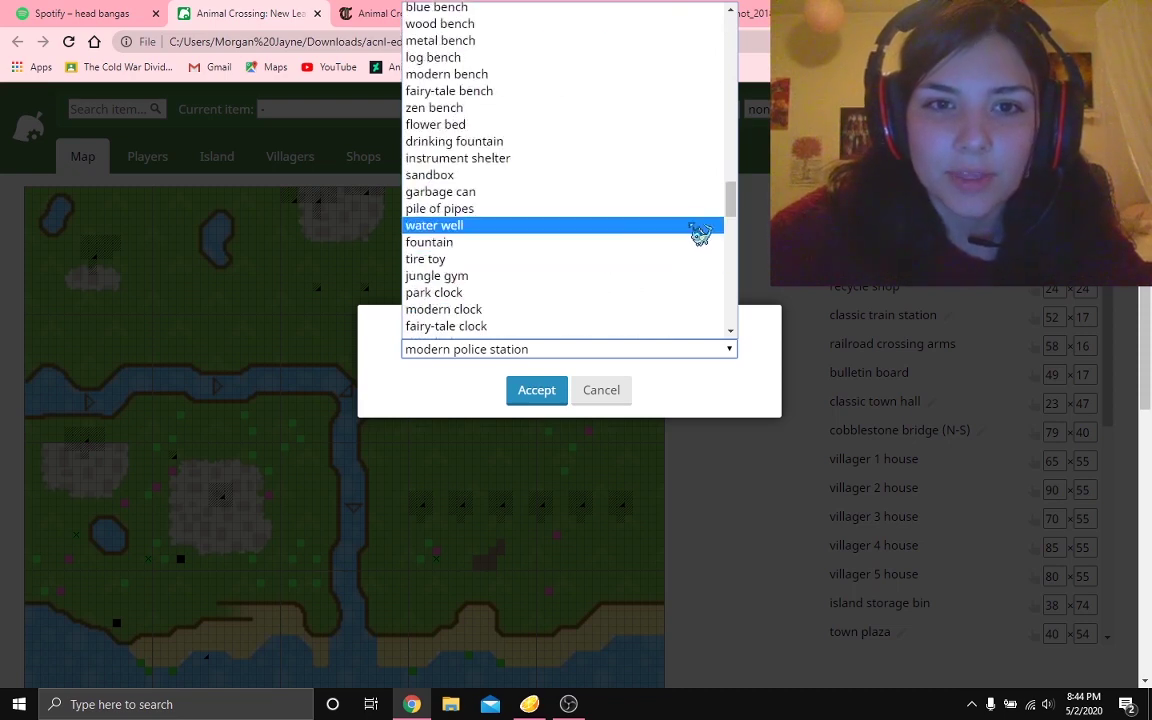
left_click_drag(735, 218, 738, 280)
left_click(459, 314)
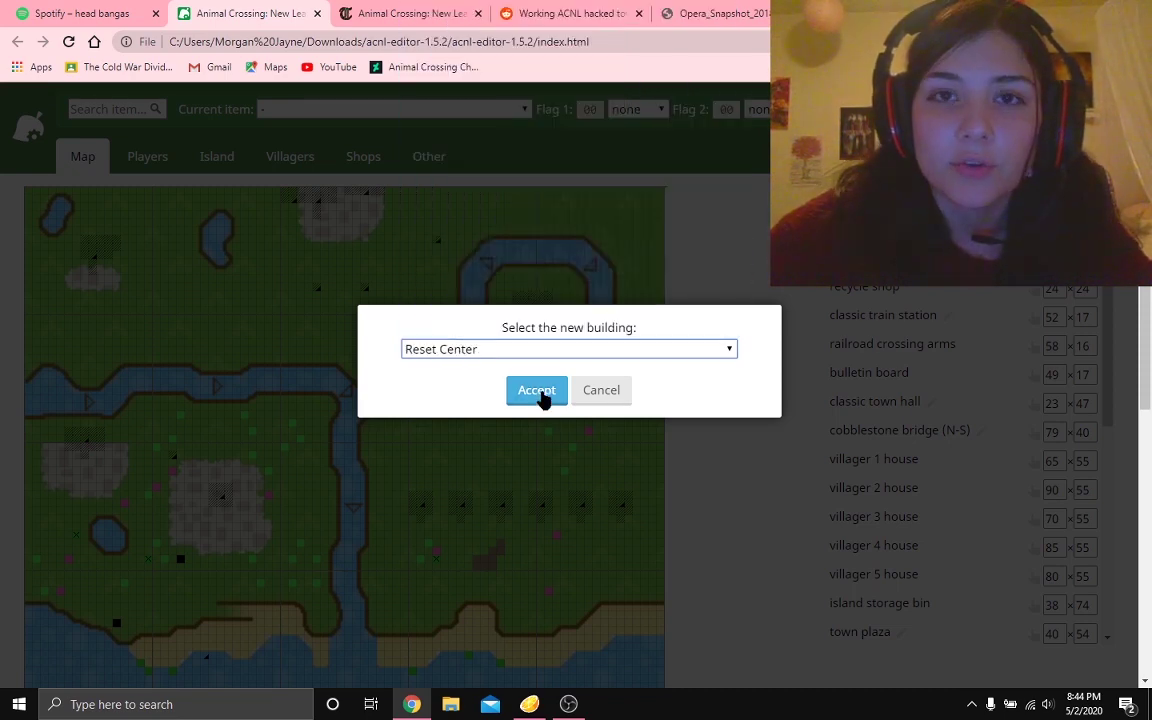
left_click(537, 391)
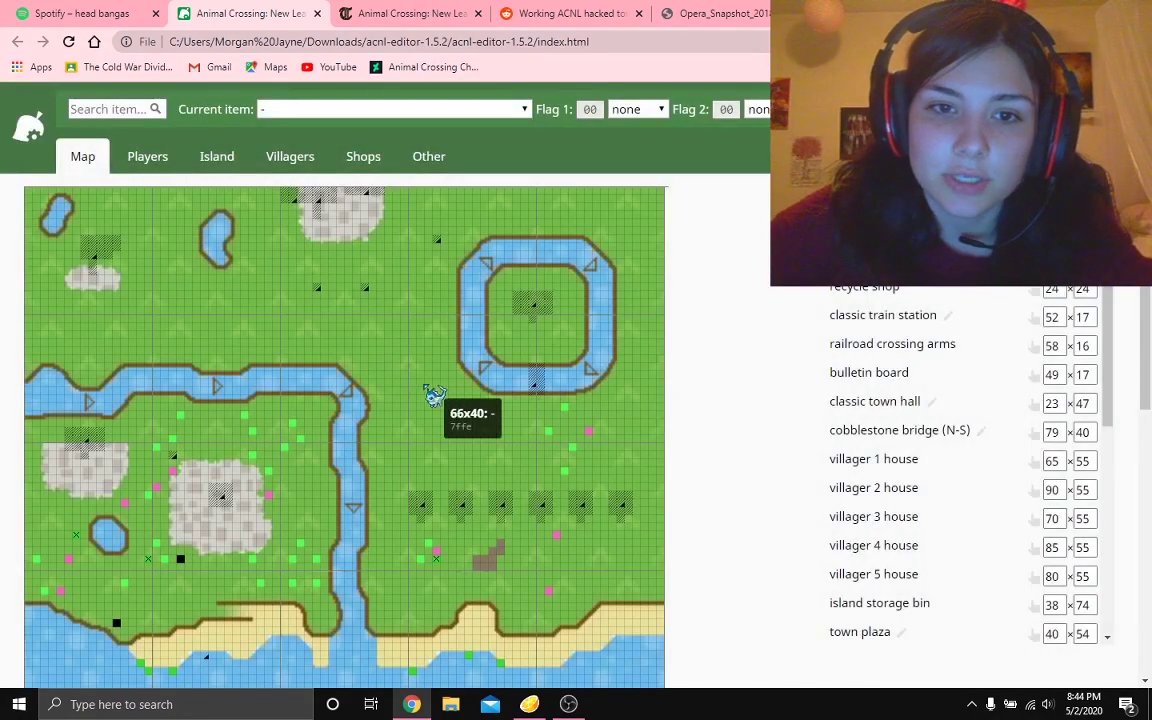
Place the Reset Center in the town's upper-right corner at 94 × 17.
scroll(995, 550, "down", 10)
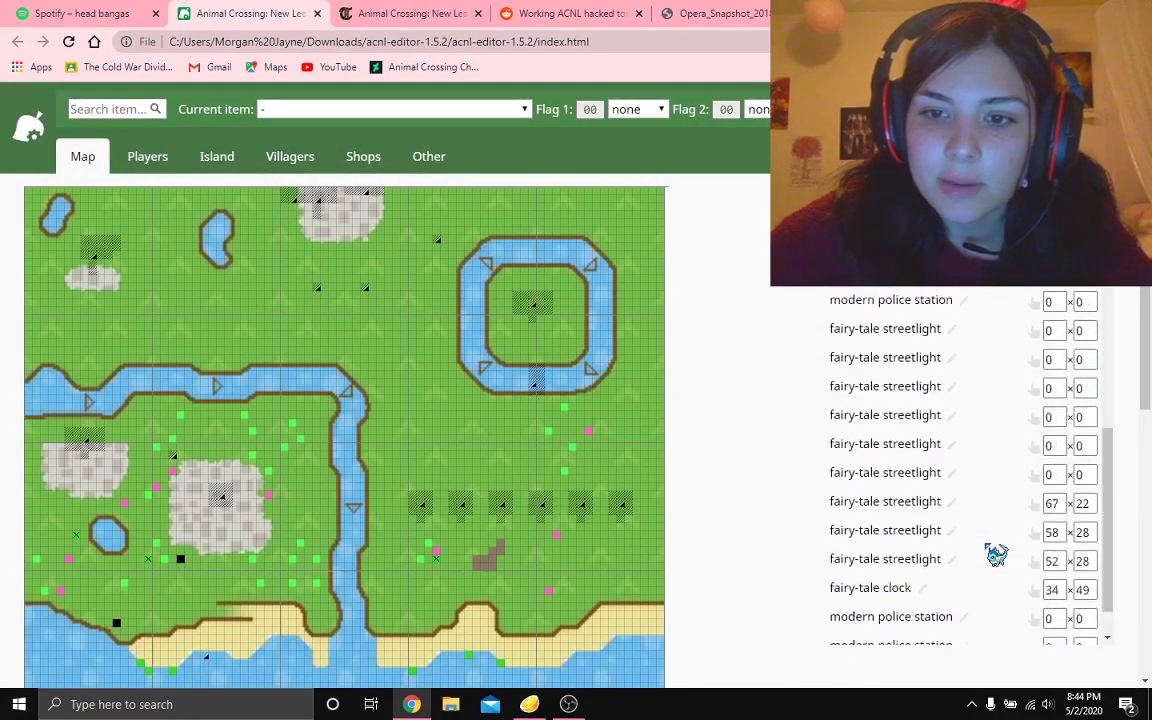
left_click(1034, 633)
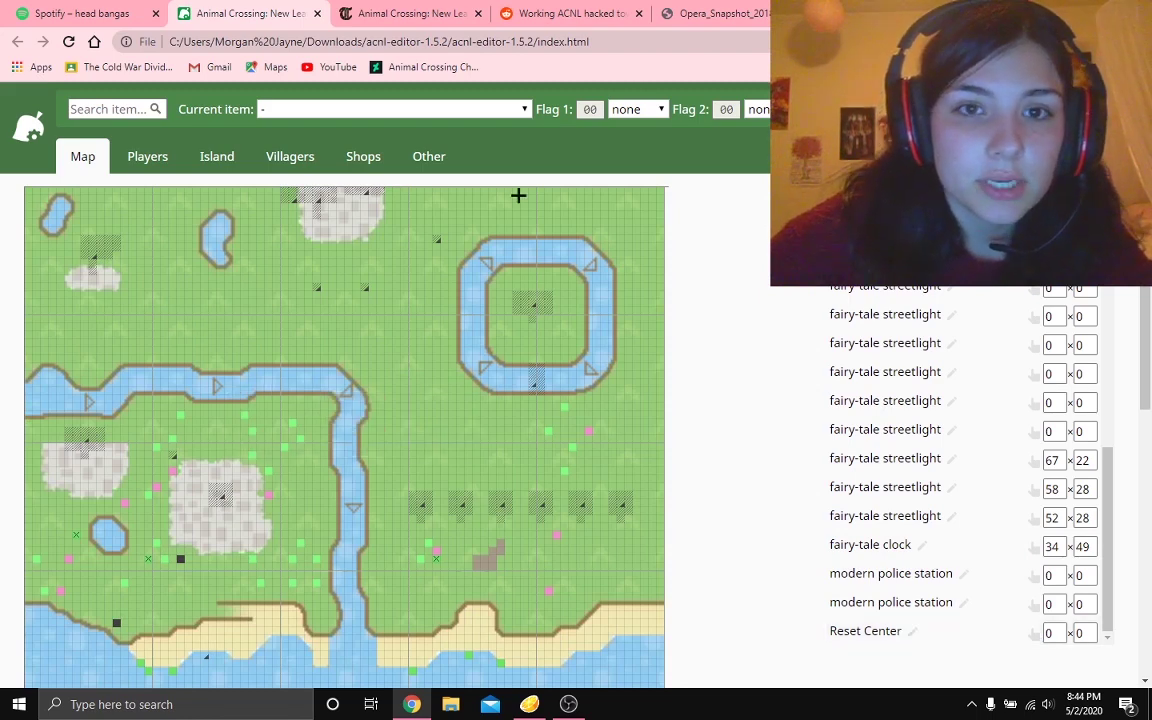
left_click(653, 198)
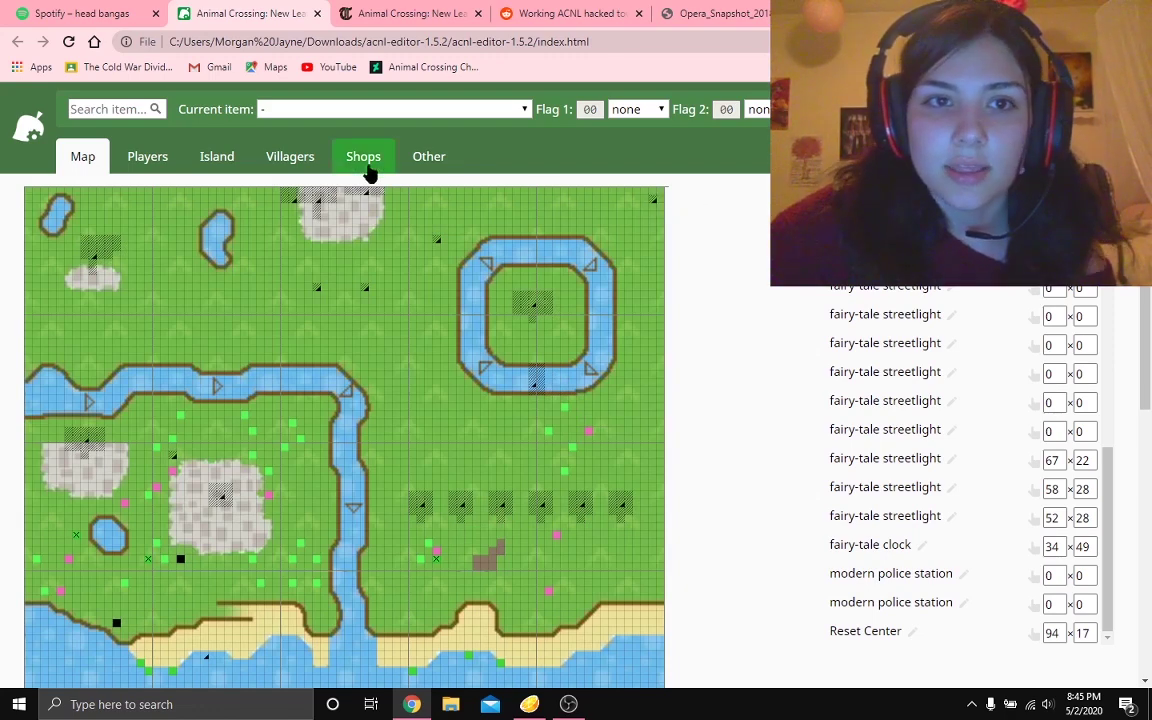
Select pink roses with the item search "pink" and plant a border of them along the inner bank of the river loop.
left_click(135, 109)
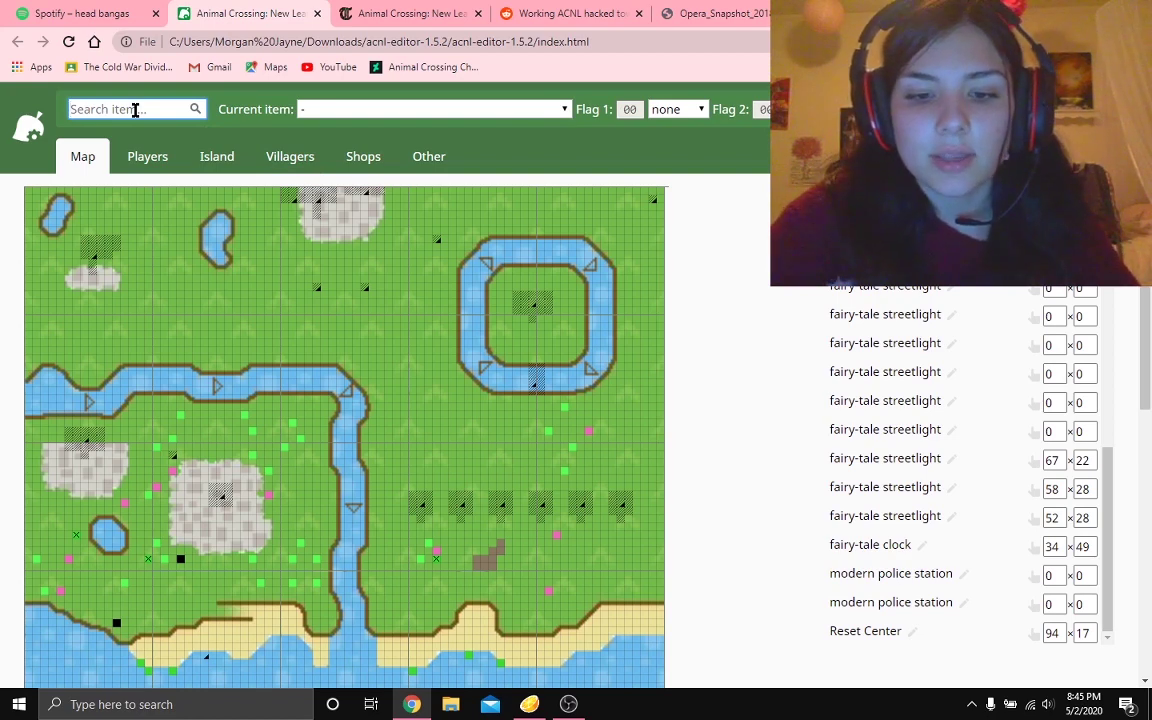
type("pink")
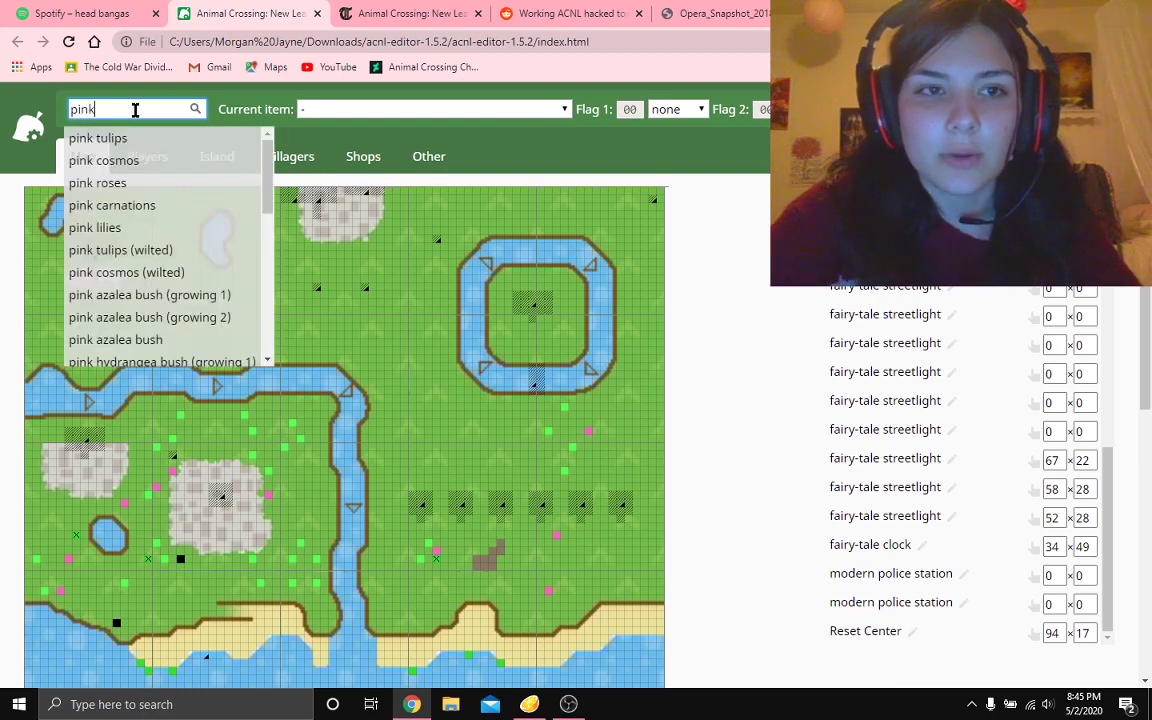
left_click(150, 184)
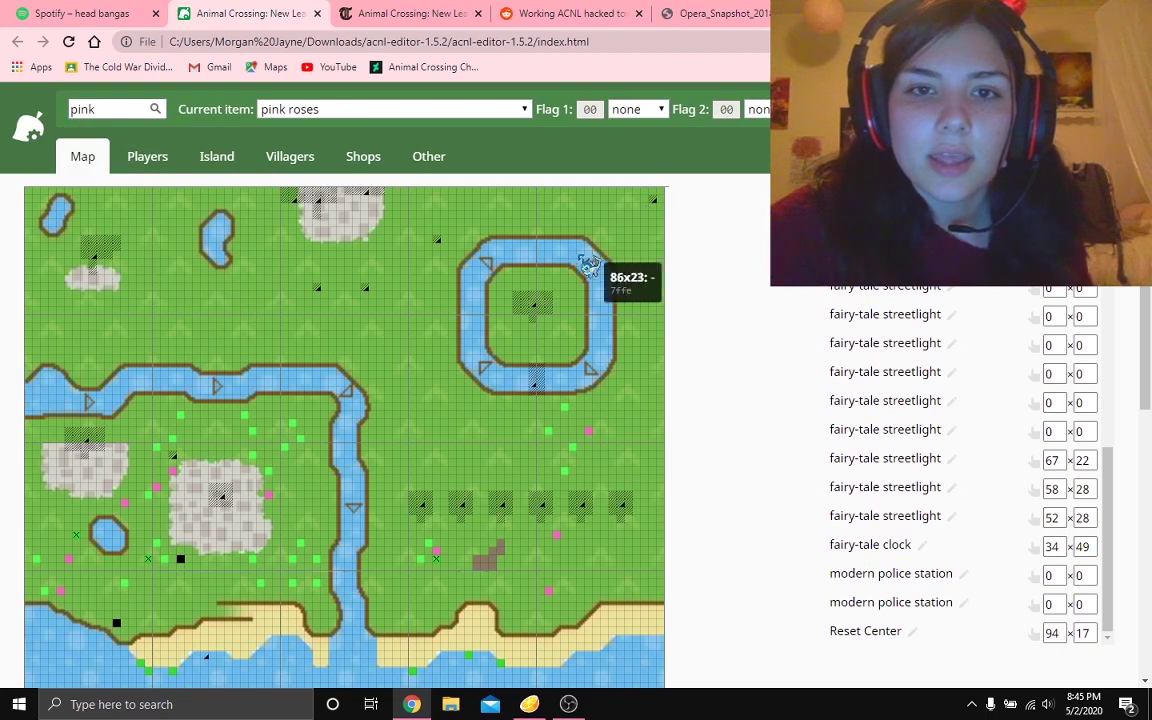
mouse_move(556, 269)
left_mouse_down()
mouse_move(501, 283)
mouse_move(500, 357)
mouse_move(564, 370)
mouse_move(574, 367)
mouse_move(510, 280)
left_mouse_up()
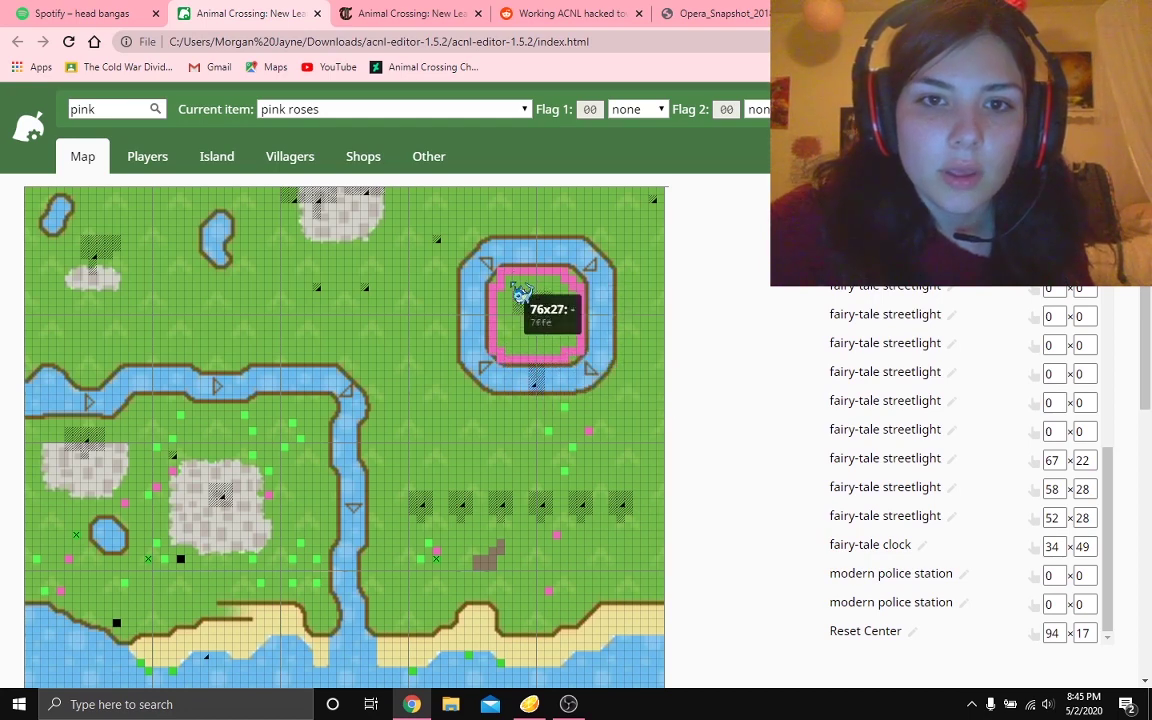
right_click(520, 276)
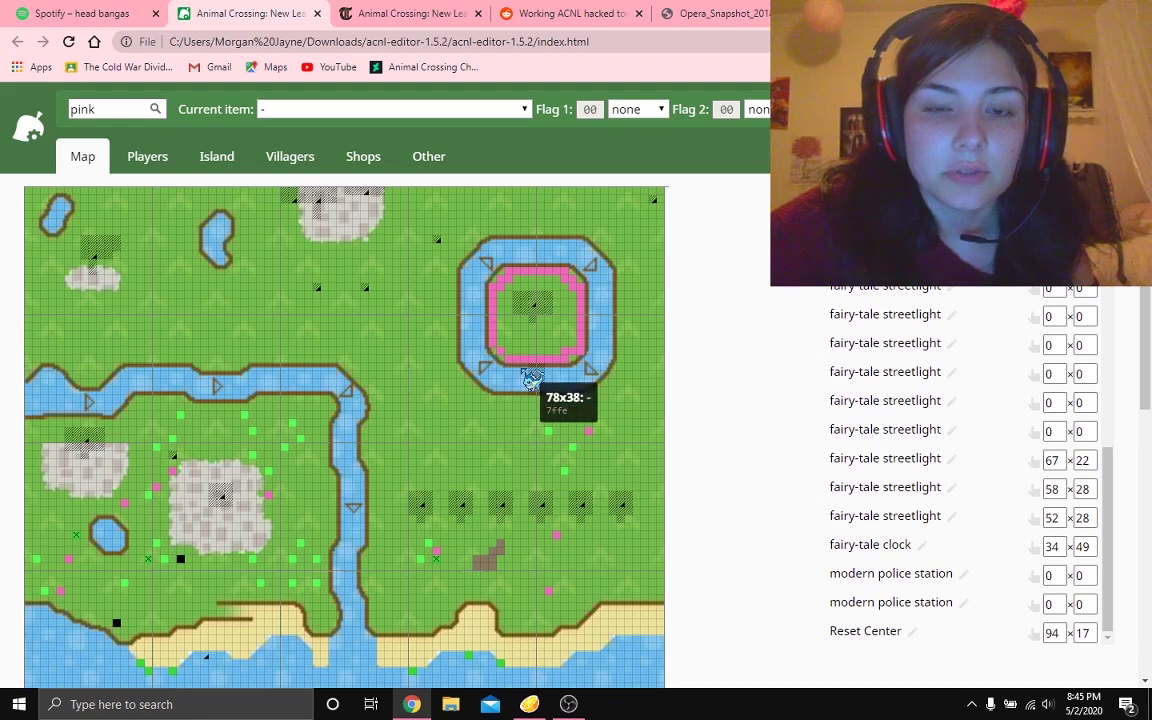
right_click(588, 362)
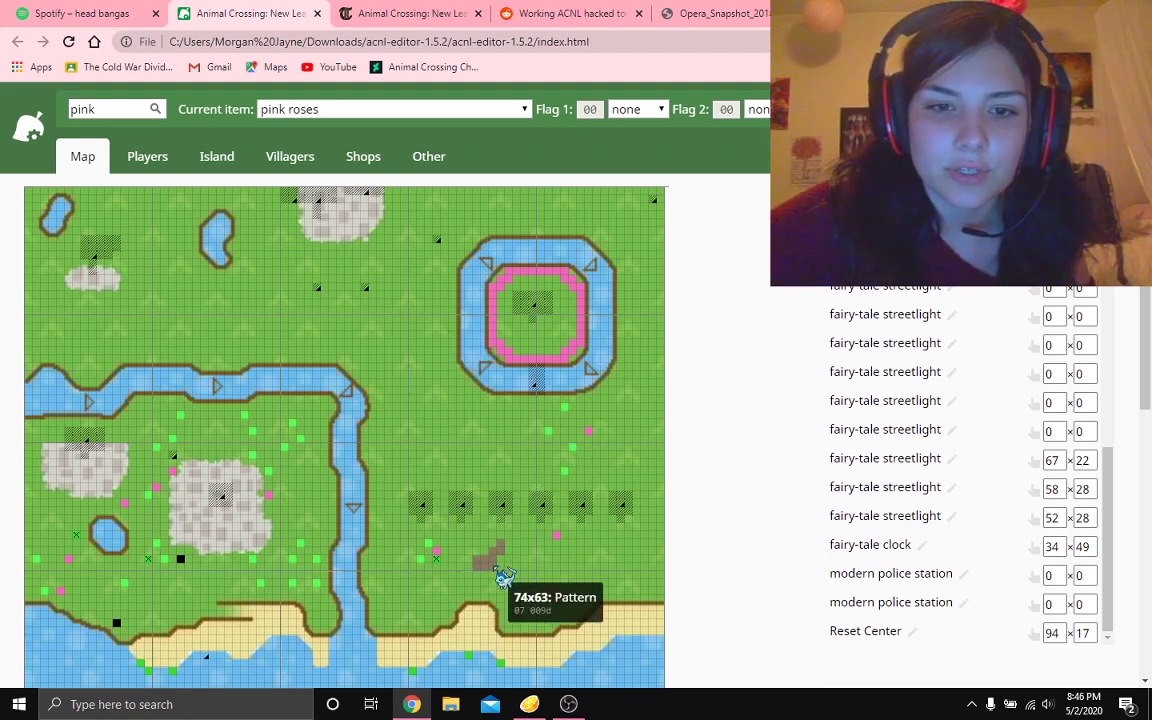
Lay a two-tile-wide path of existing path patterns, including Pattern 1-3, from the bridge south towards the villager houses.
right_click(502, 560)
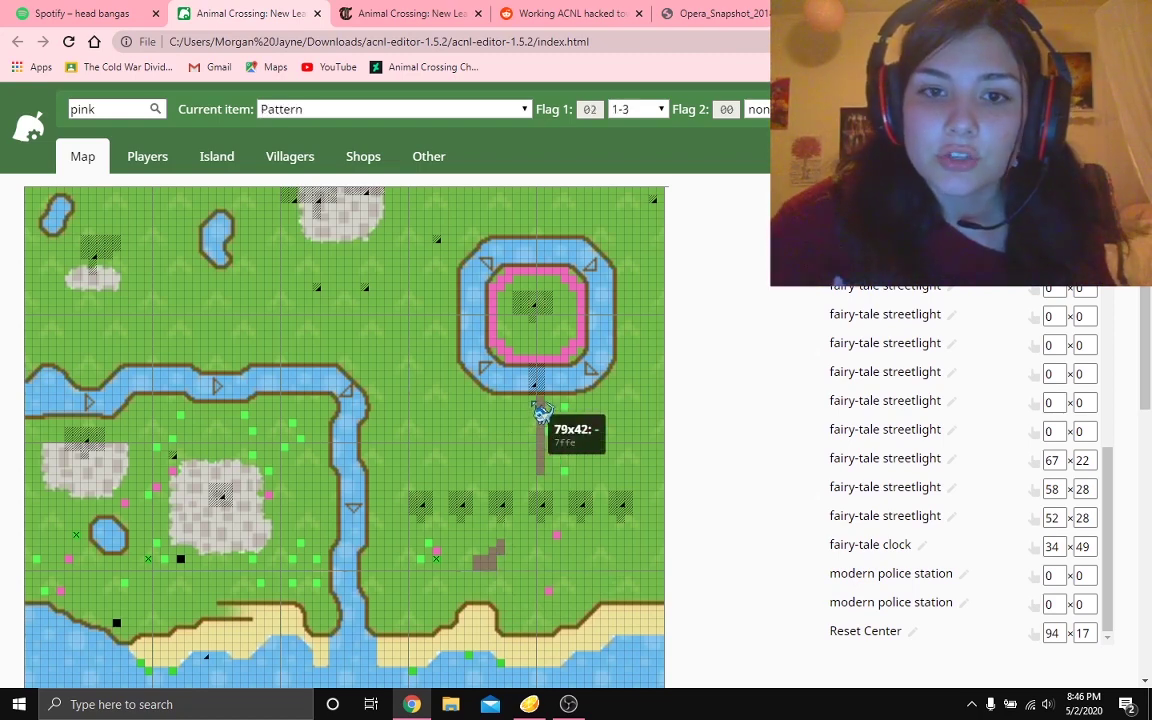
left_click_drag(541, 408, 541, 485)
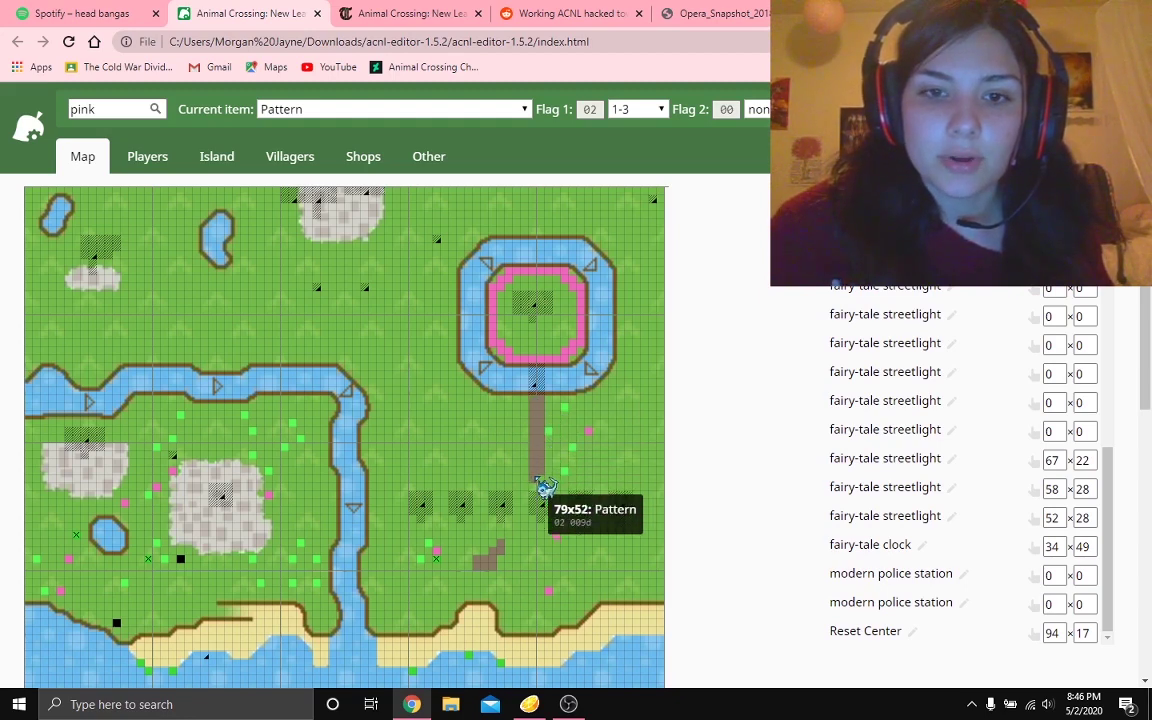
right_click(541, 481)
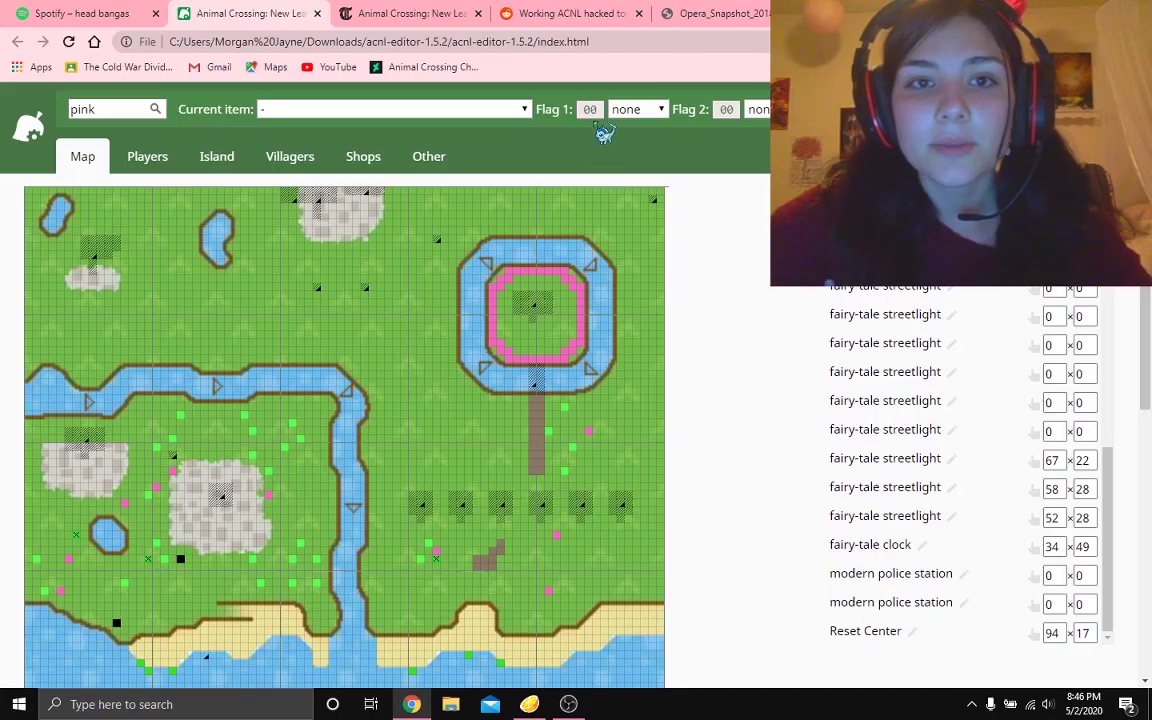
Search the items for "pattern", look over the Flag 1 slots for Pattern, and try out a tile south-east of the river loop.
left_click(121, 104)
key("ctrl+a")
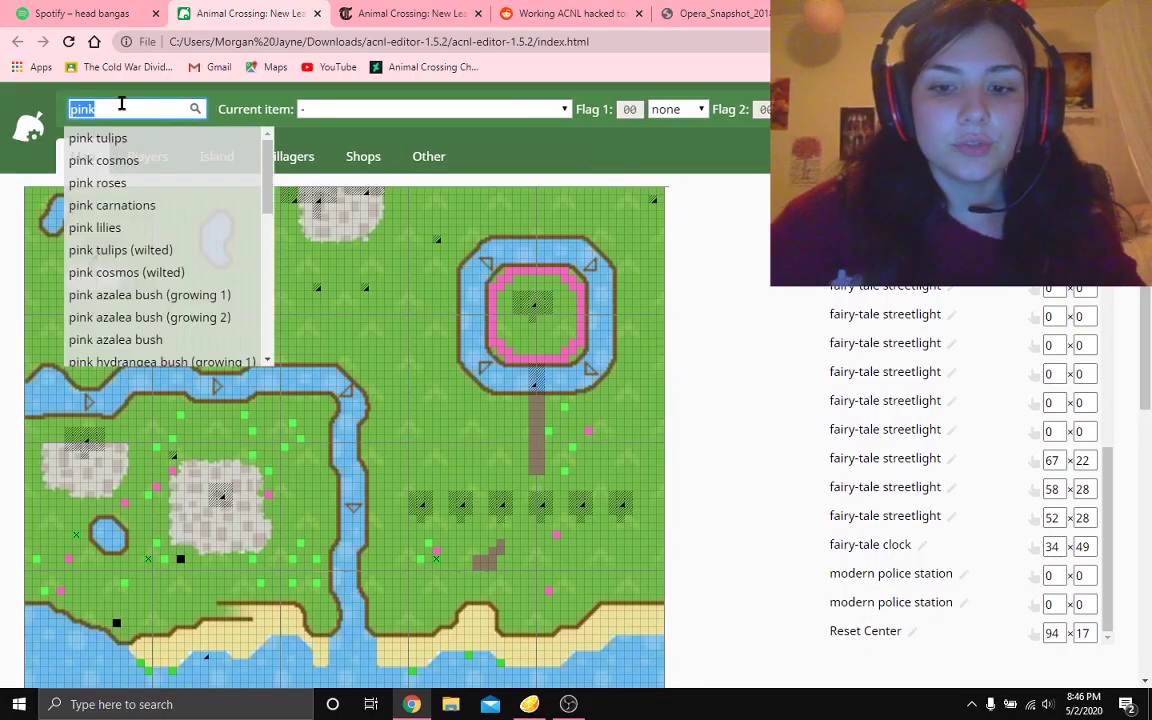
type("pattern")
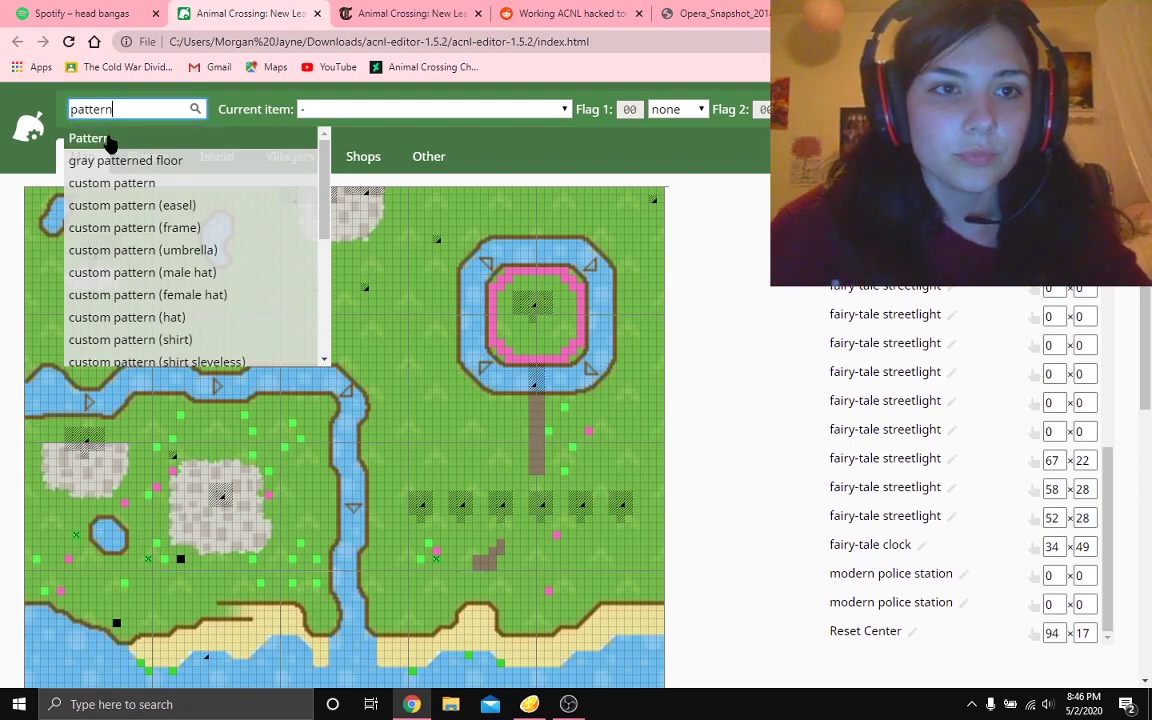
left_click(111, 143)
left_click(641, 110)
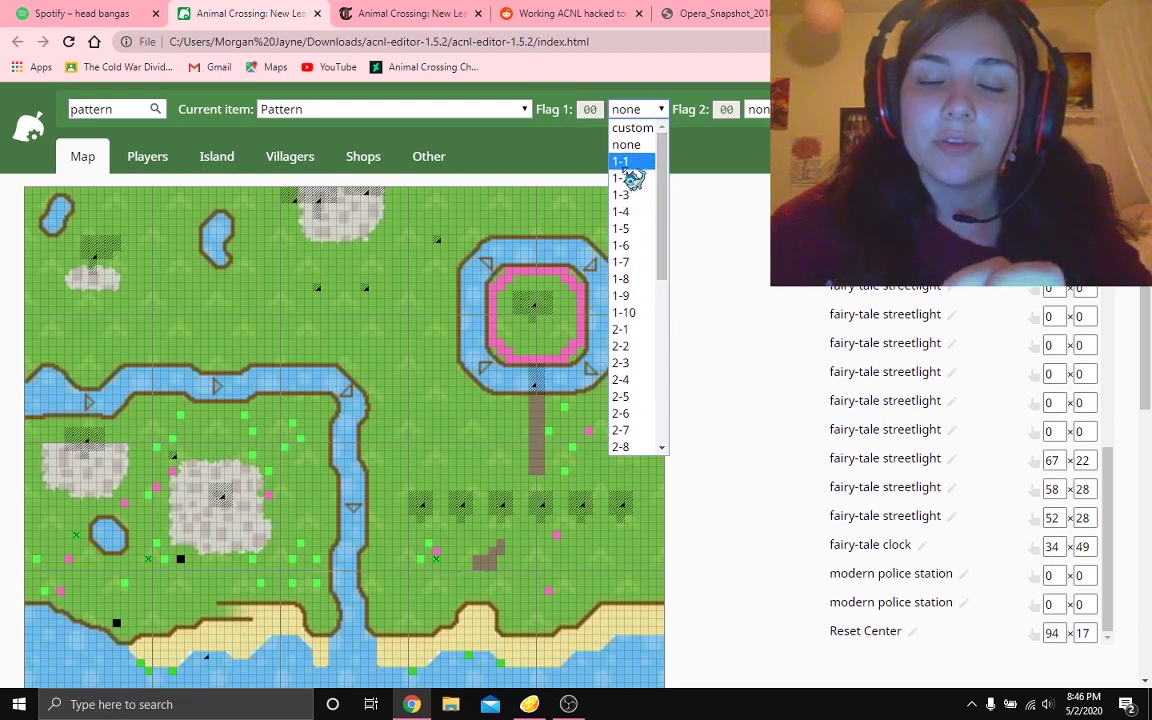
key("Escape")
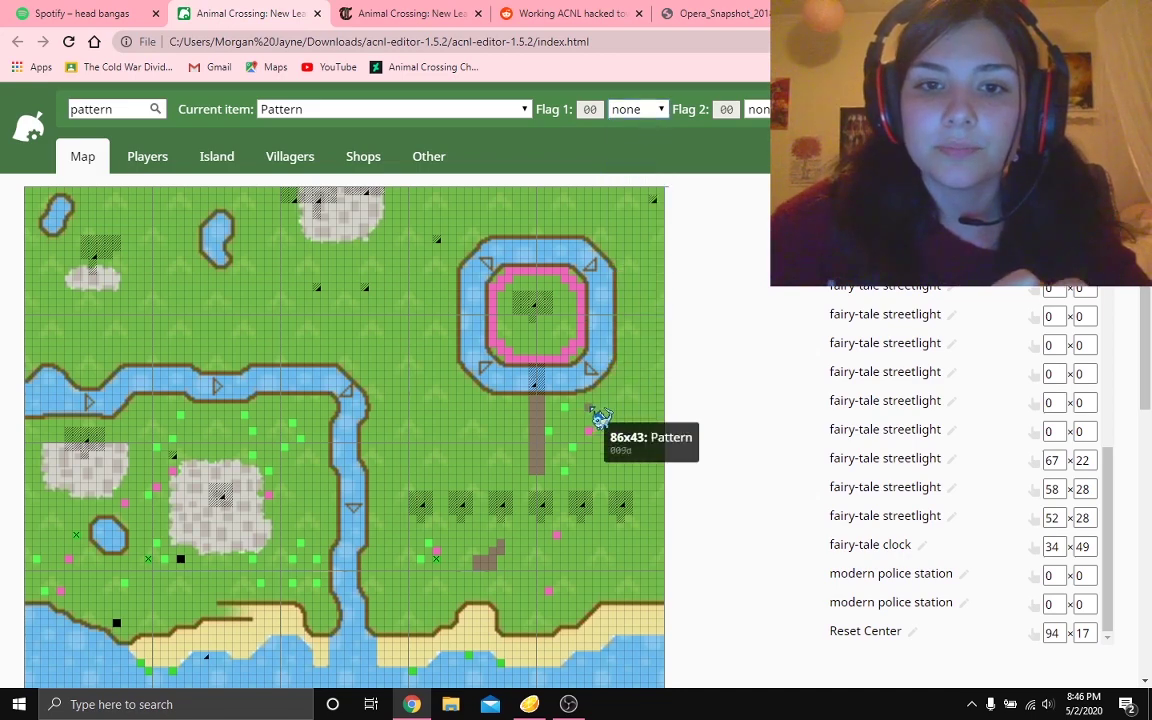
right_click(548, 298)
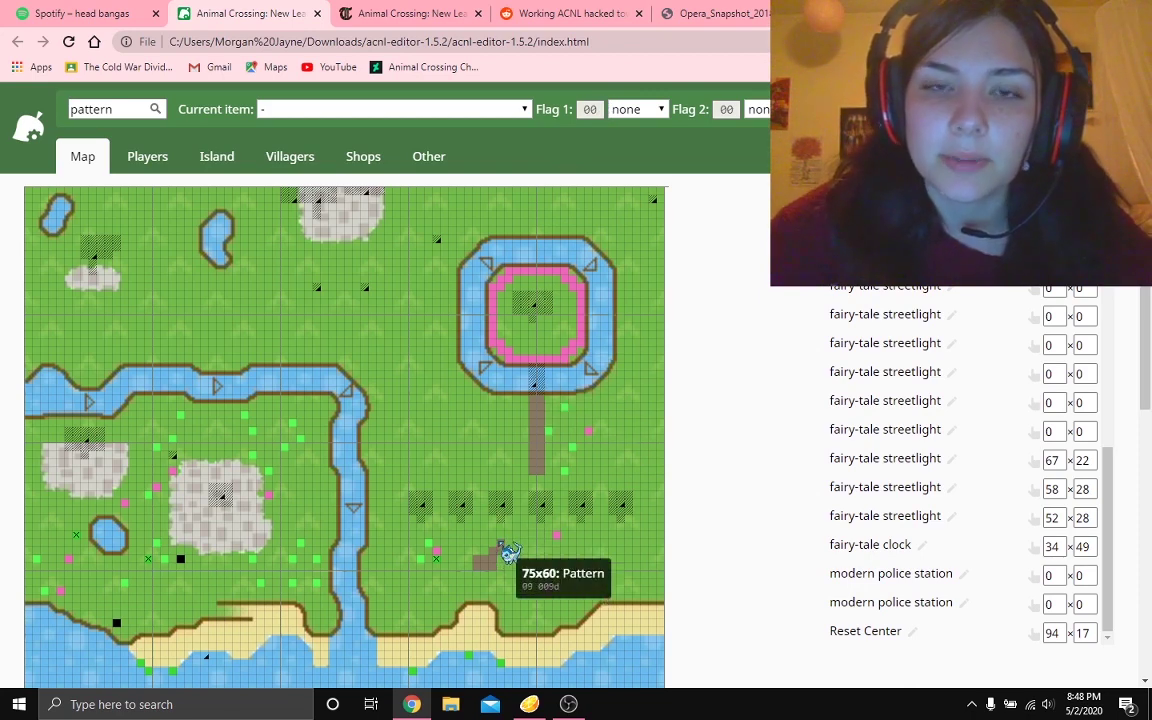
Lay a four-by-four block of Pattern tiles between player 1 house and the bridge, using slots such as 1-4 and 1-10.
left_click(131, 108)
left_click(145, 148)
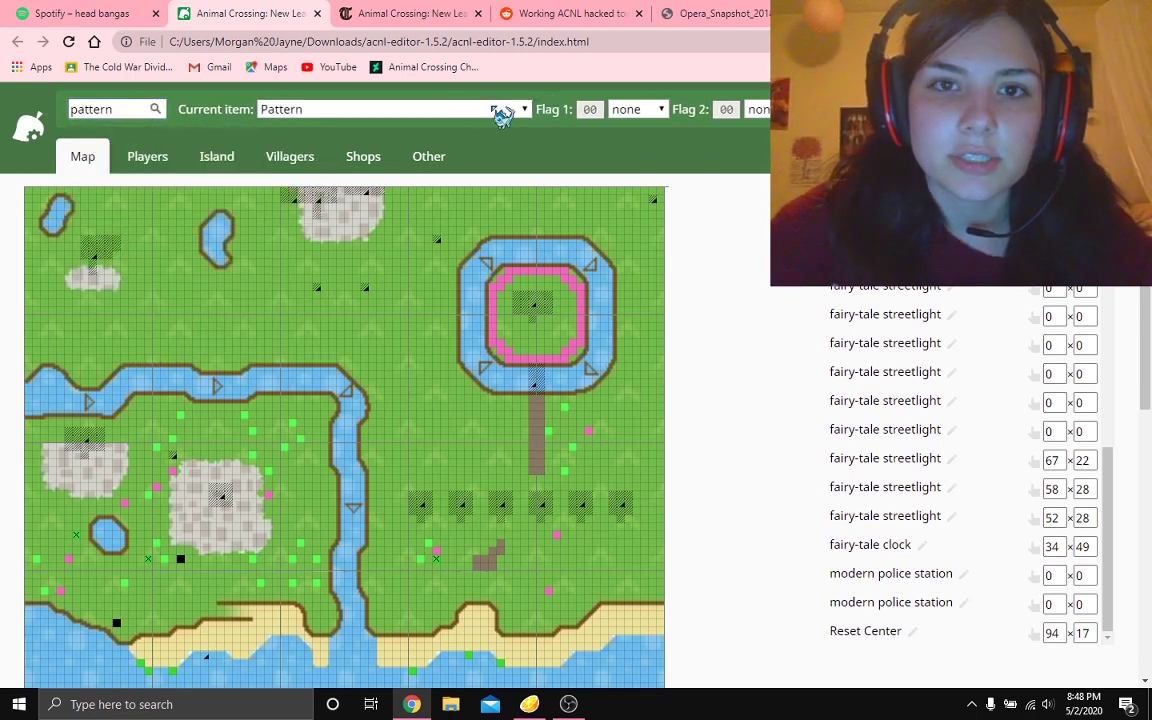
left_click(624, 111)
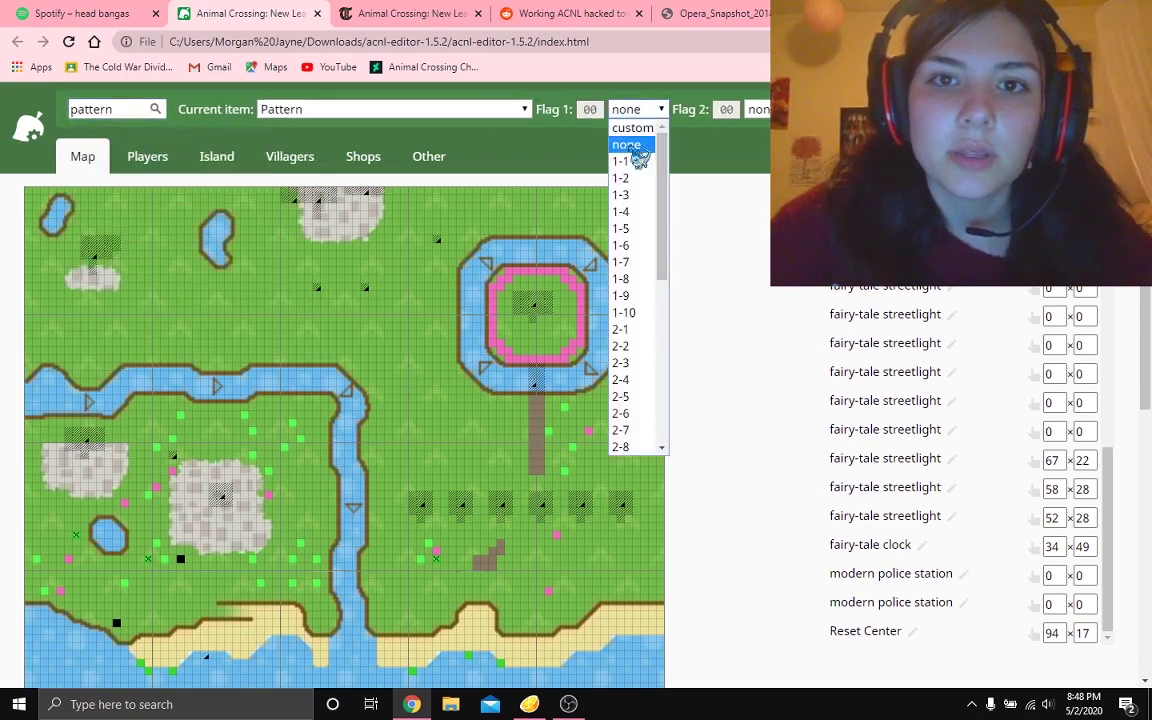
left_click(626, 312)
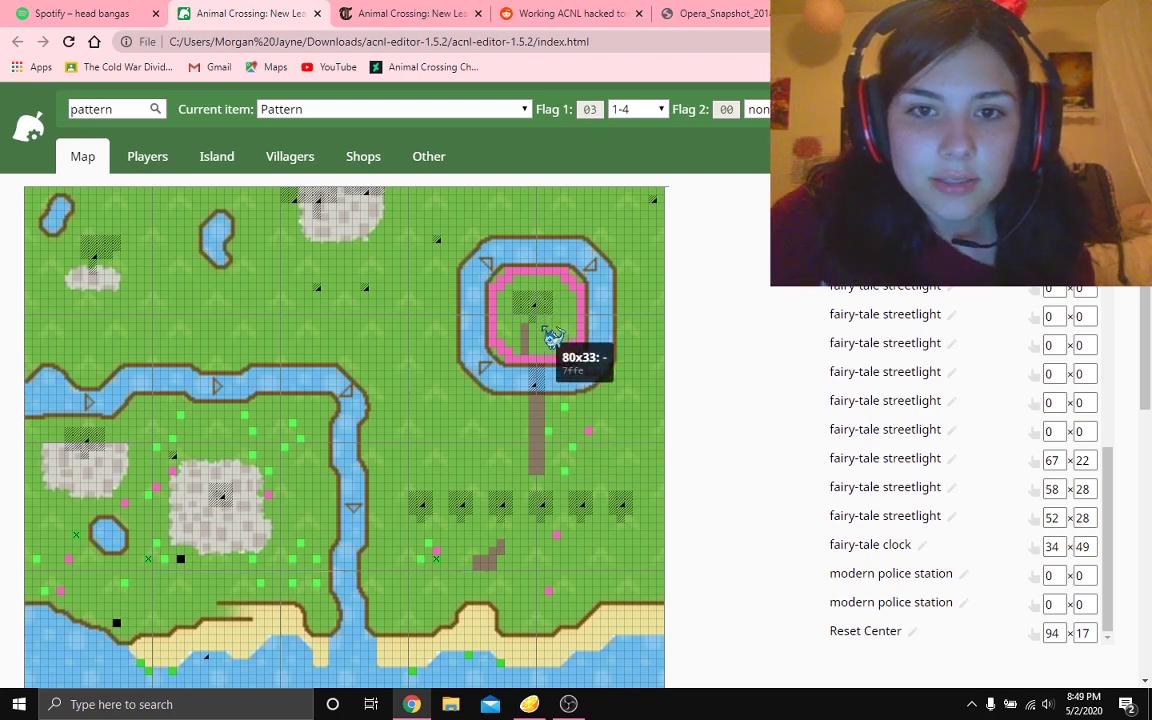
left_click_drag(542, 327, 543, 340)
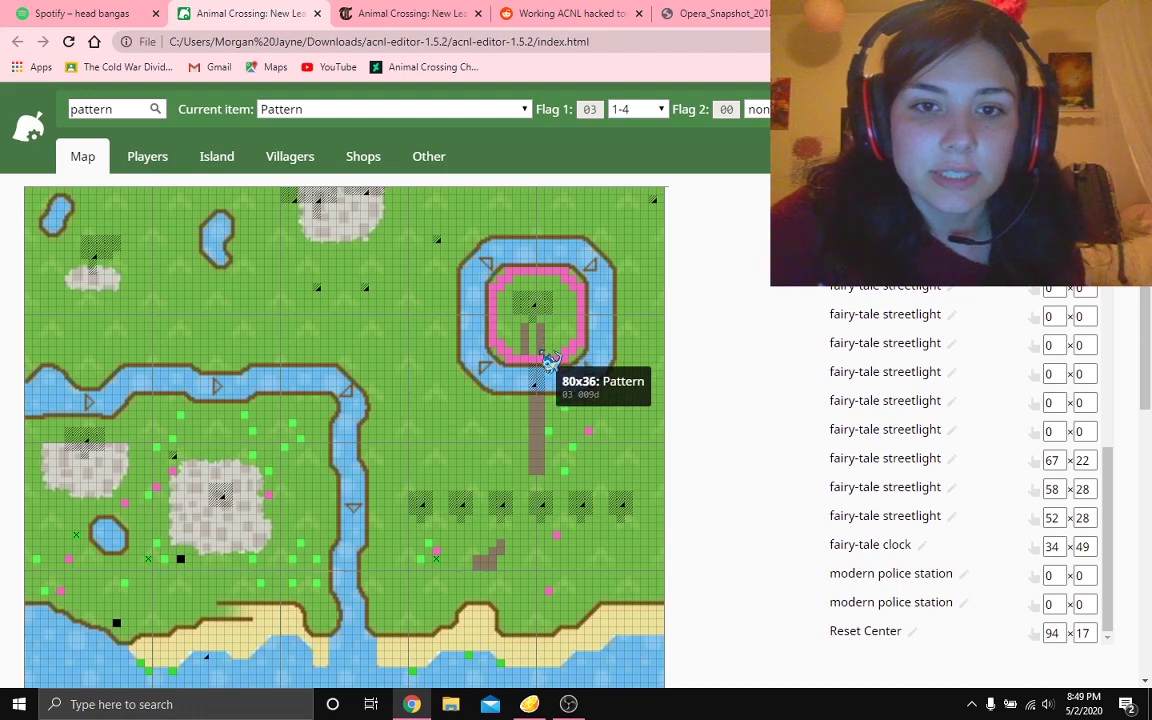
left_click_drag(558, 337, 543, 356)
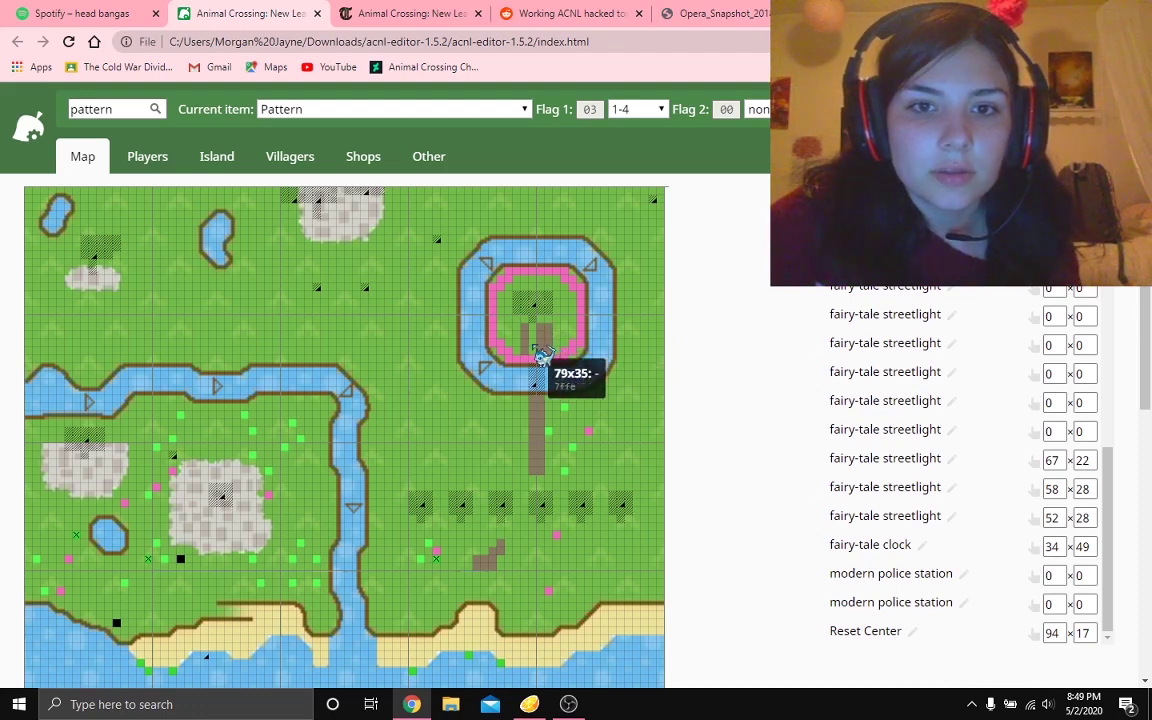
right_click(553, 337)
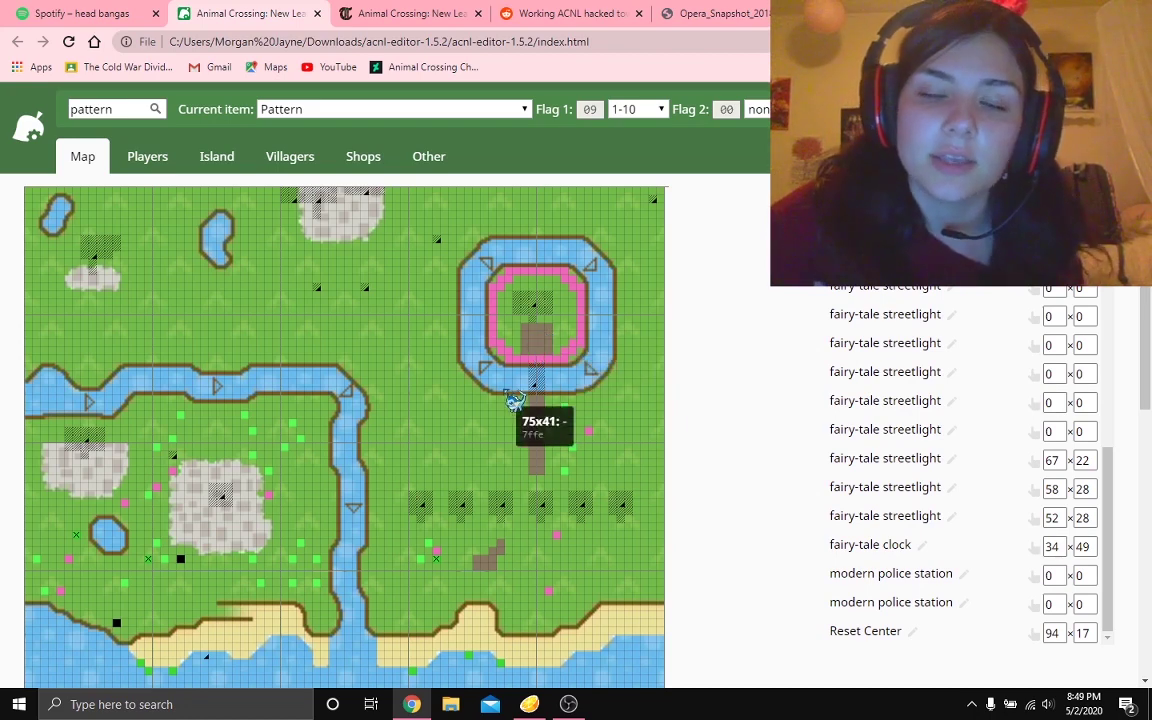
Fill the remaining ground around the player house with pink roses and extend the four-tile-wide pattern path down to the bridge.
right_click(585, 357)
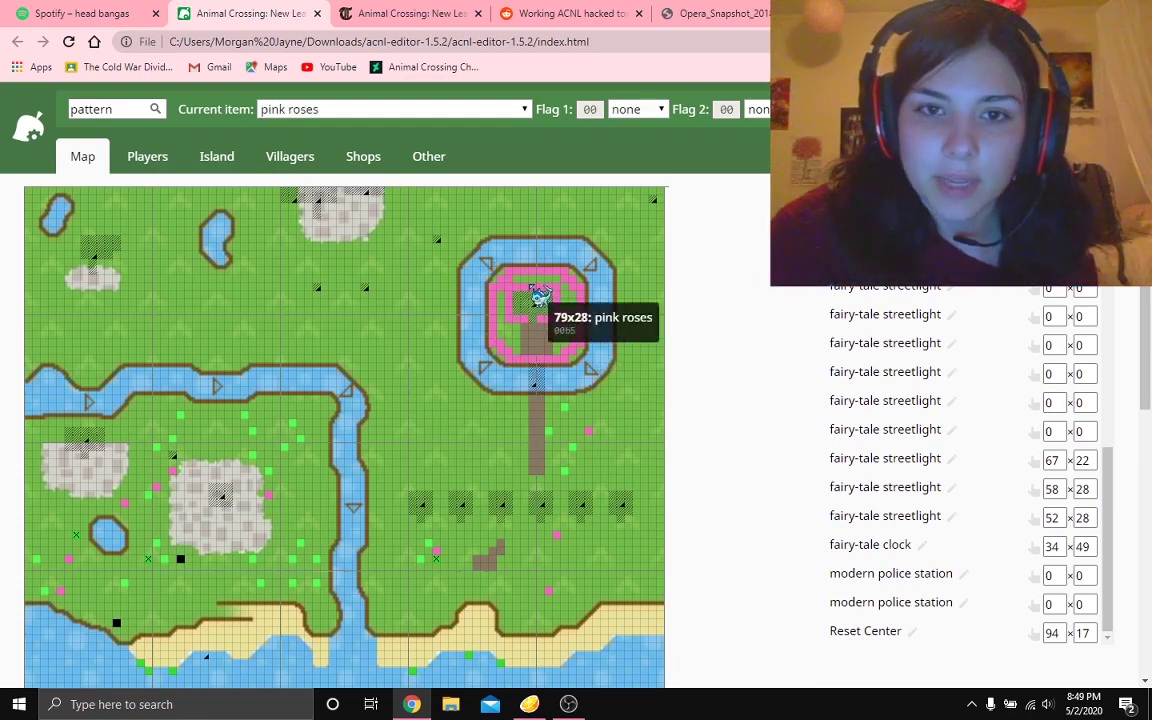
mouse_move(522, 290)
left_mouse_down()
mouse_move(568, 301)
mouse_move(586, 337)
mouse_move(578, 355)
left_mouse_up()
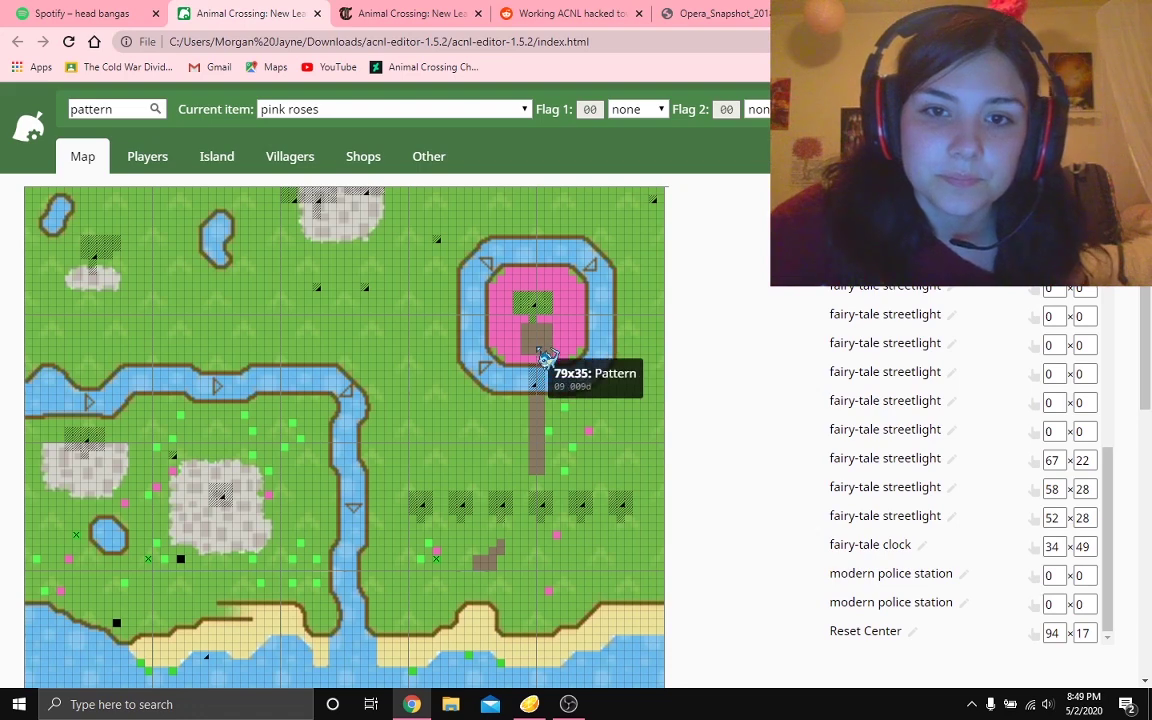
right_click(544, 357)
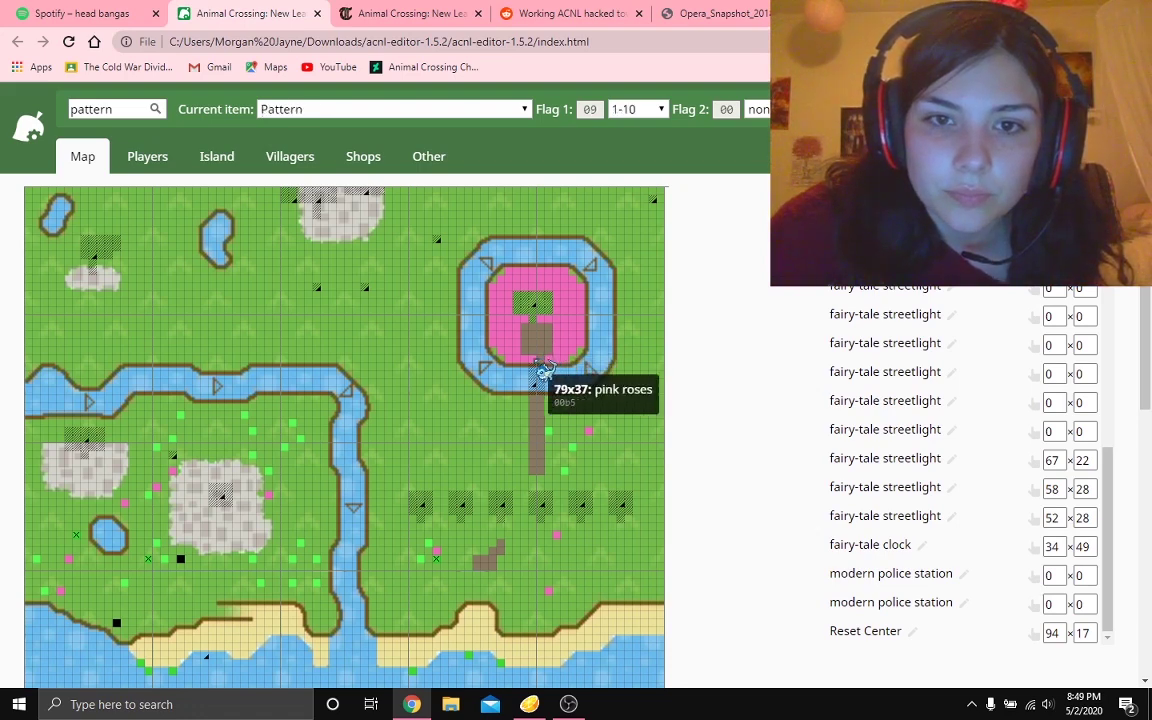
left_click(540, 371)
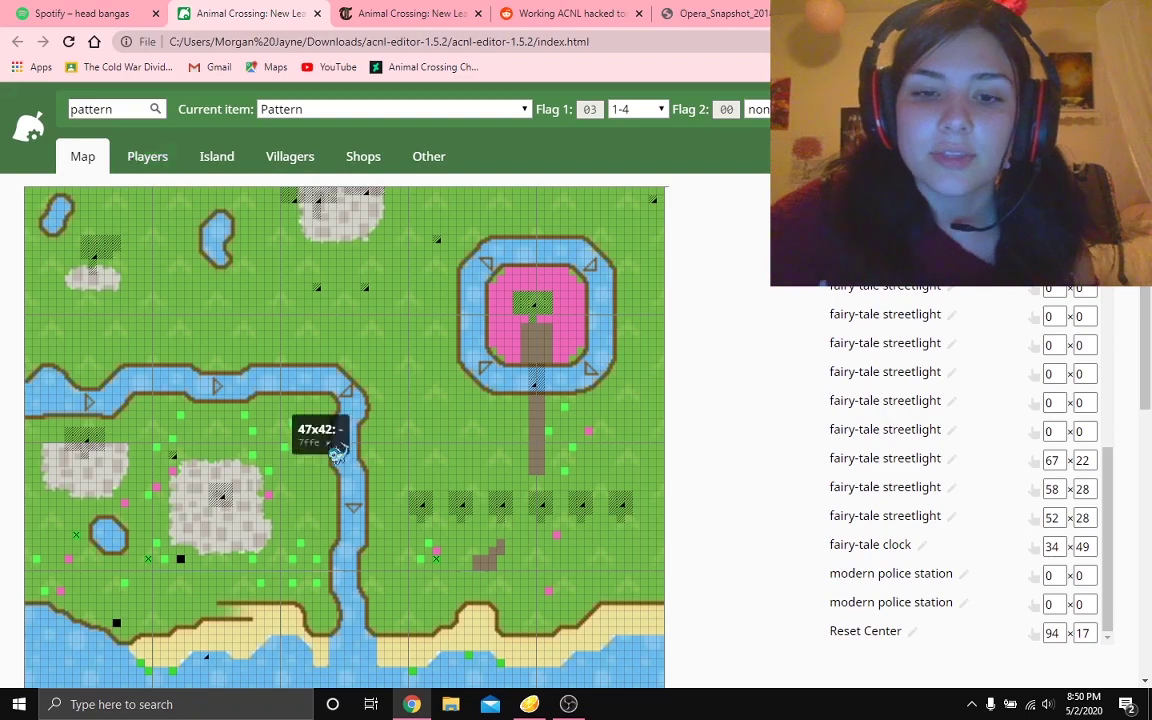
left_click(568, 704)
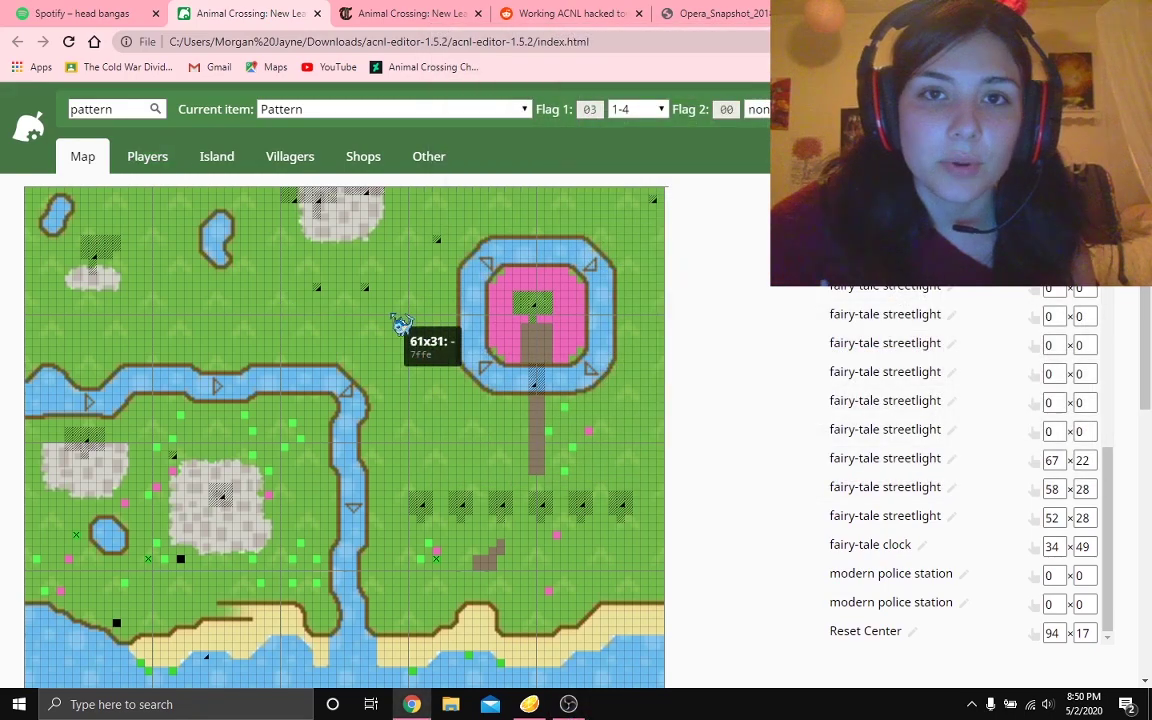
Review the first player's info, from appearance settings down to bells, bank, island medals and MEOW coupons.
left_click(147, 163)
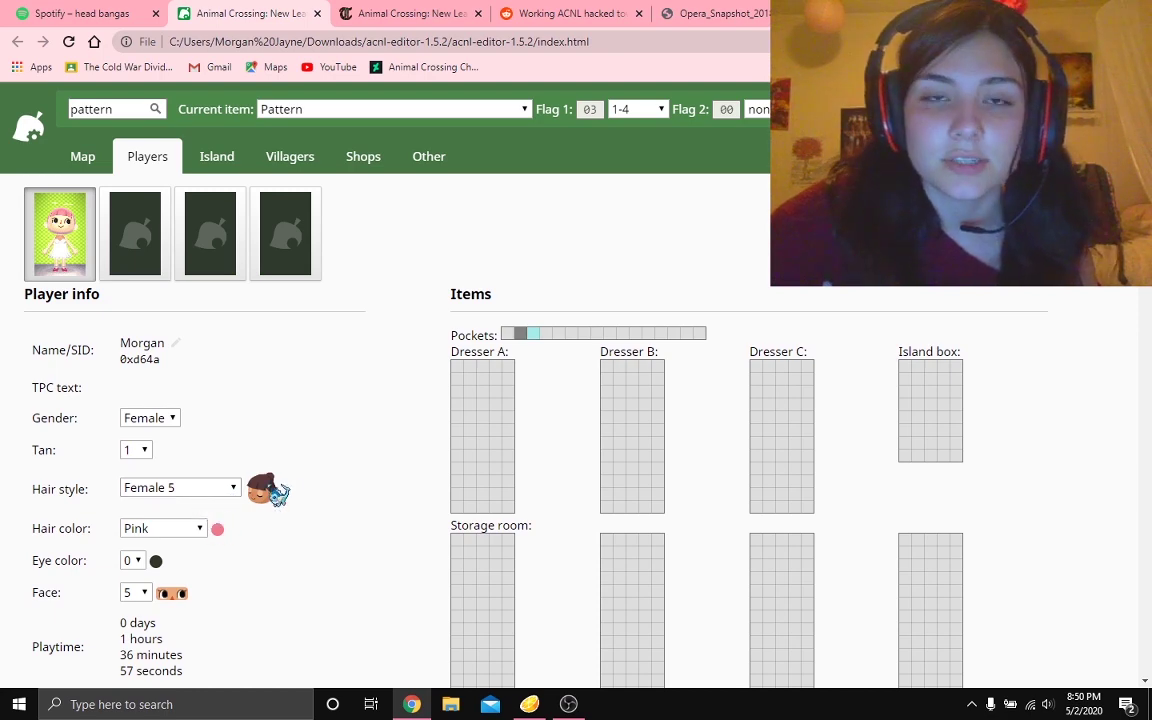
scroll(262, 425, "down", 2)
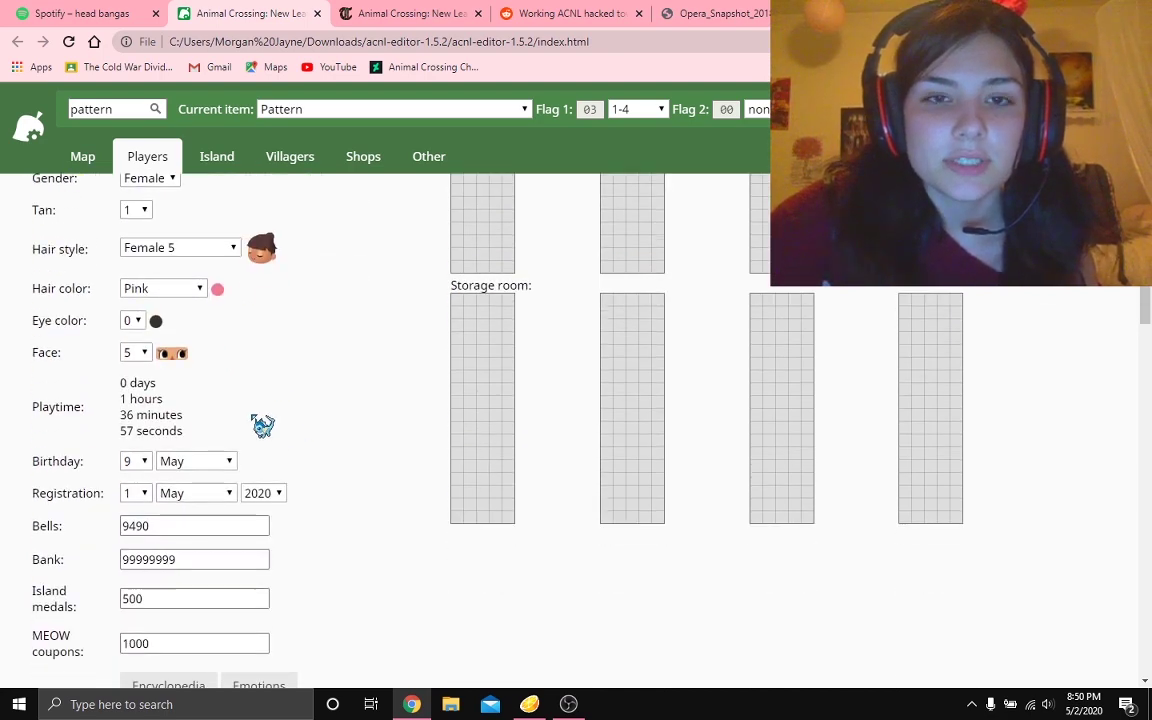
scroll(262, 425, "up", 2)
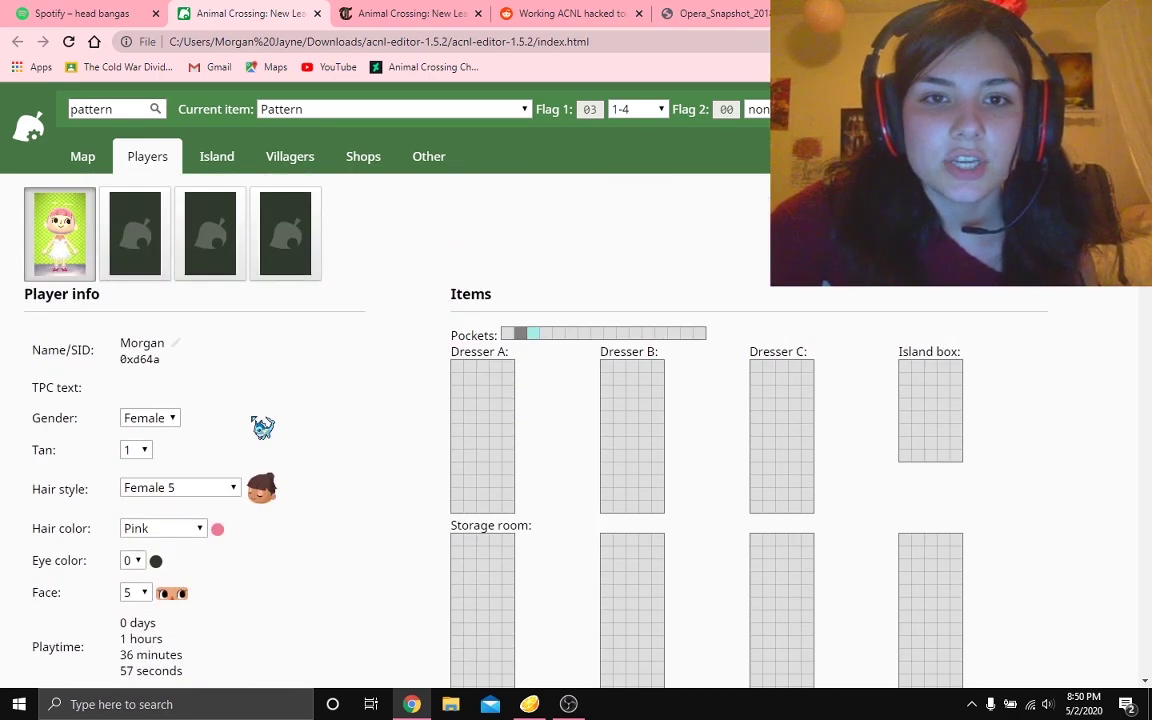
Review the first player's pockets, finances, house exterior, saved patterns and badges.
left_click(513, 336)
right_click(512, 336)
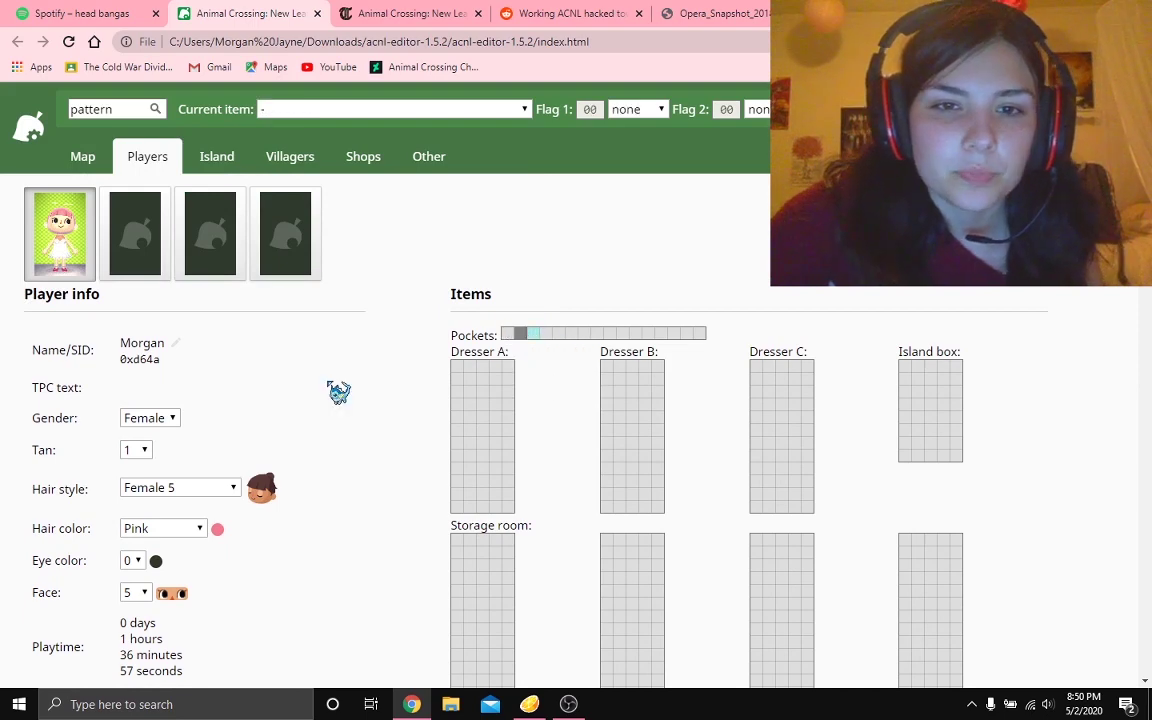
scroll(305, 397, "down", 2)
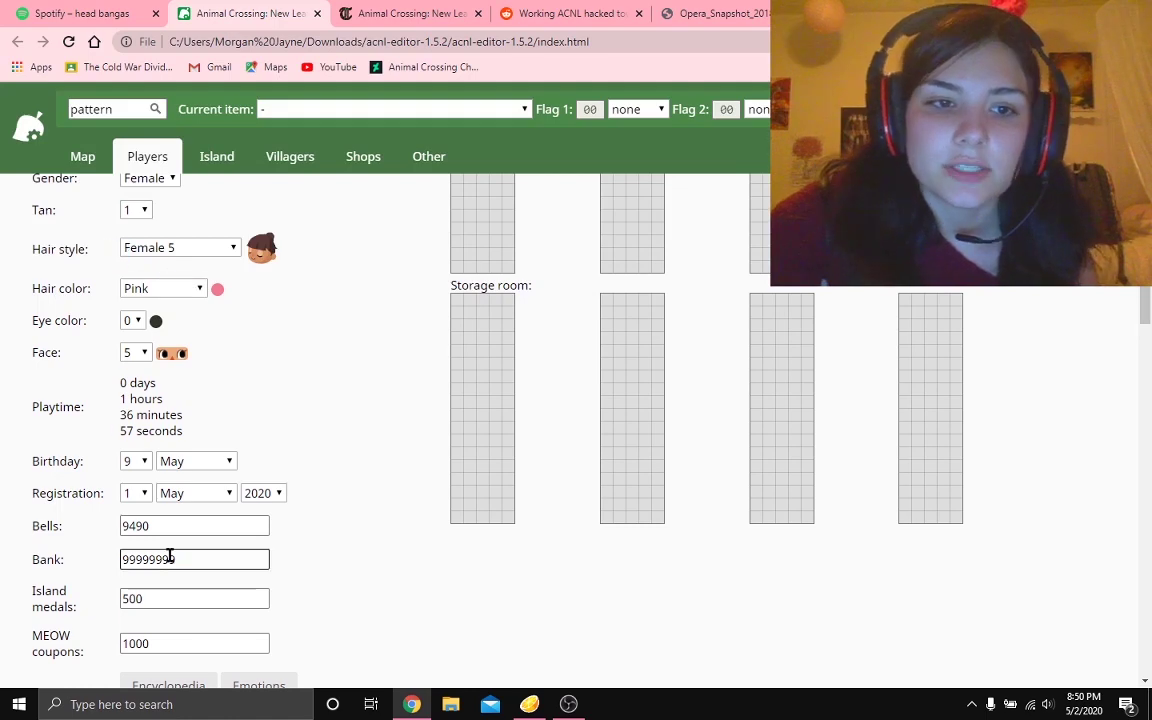
scroll(206, 581, "down", 1)
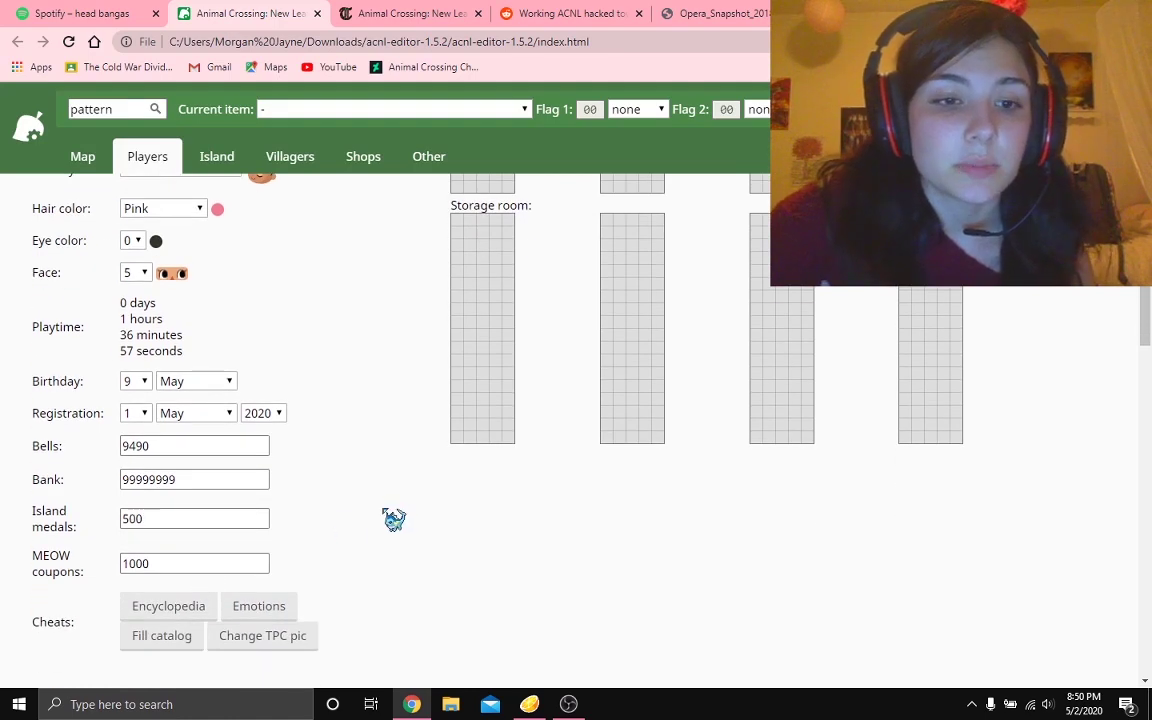
scroll(393, 517, "down", 6)
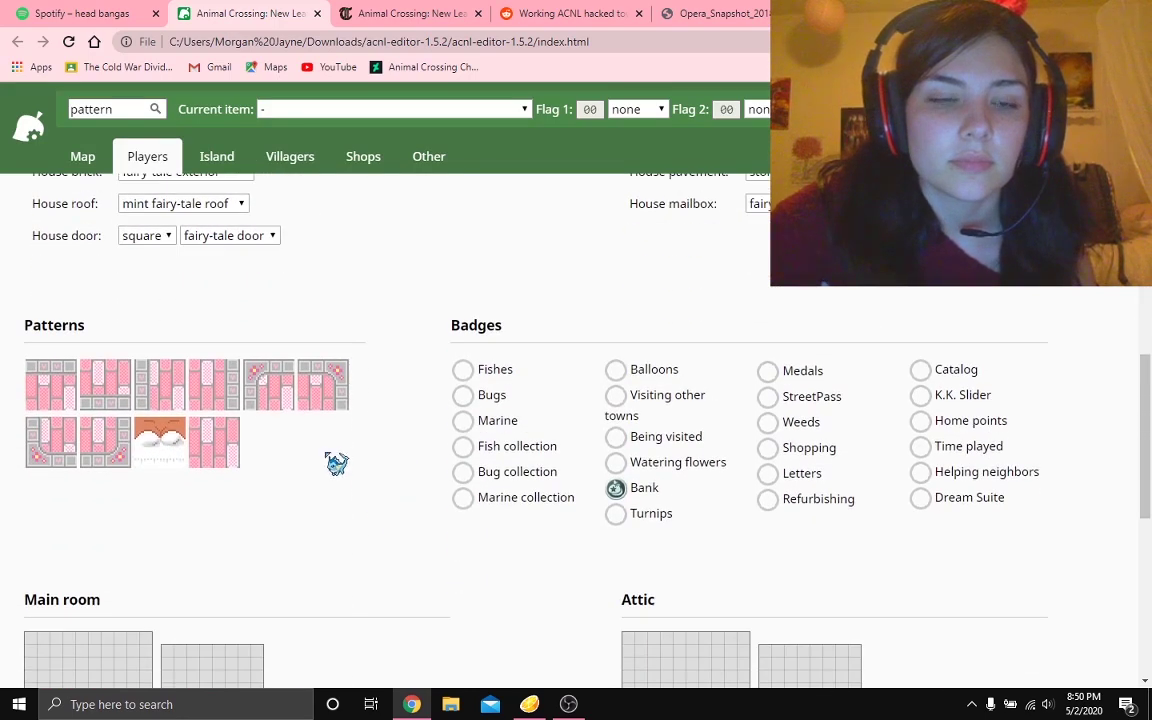
scroll(287, 357, "up", 2)
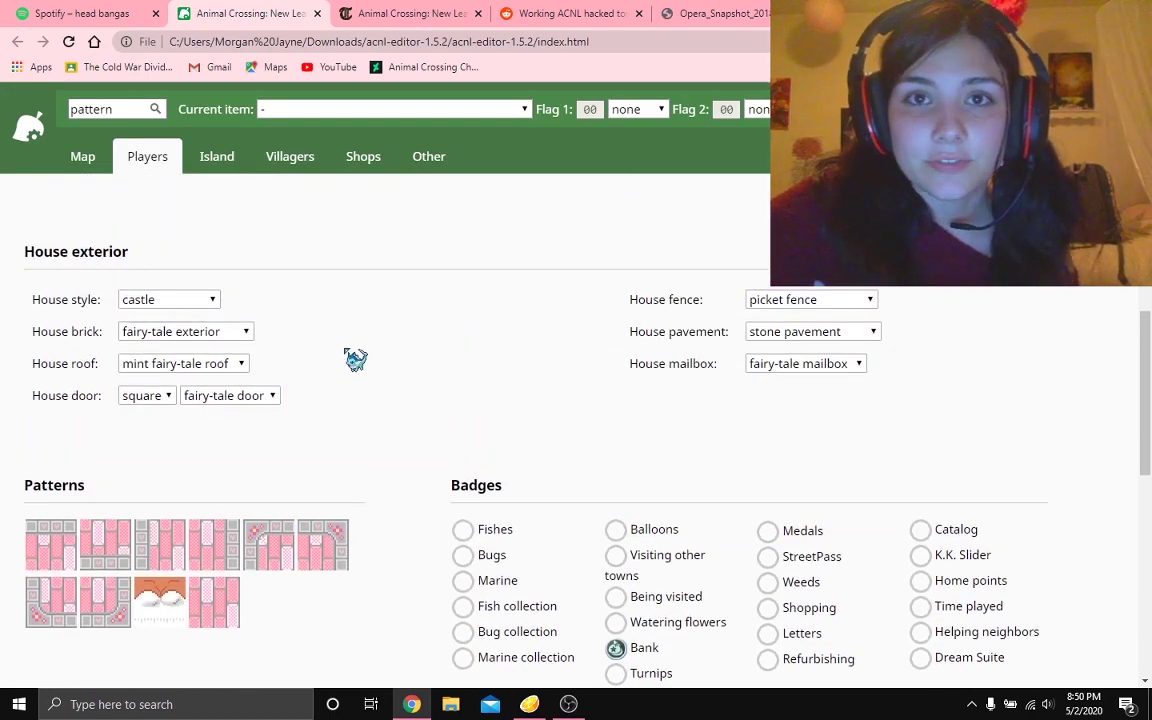
scroll(378, 364, "down", 2)
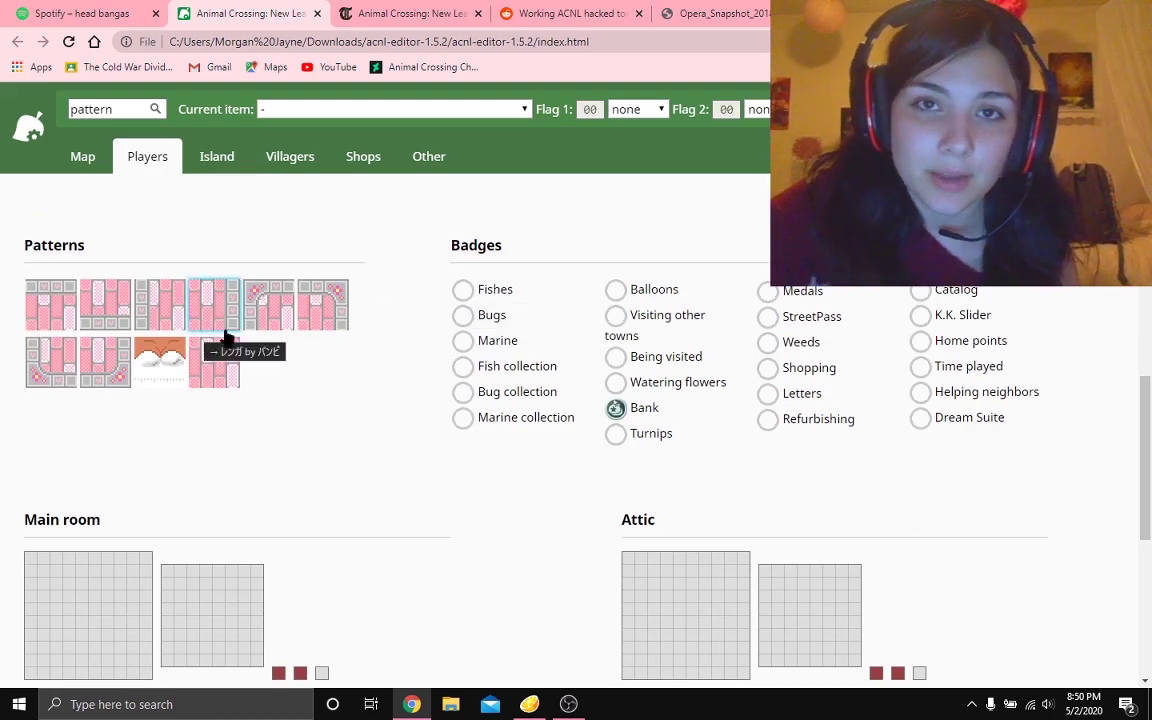
Look over the player's house rooms, from the main room and attic to the west and north rooms.
scroll(279, 335, "down", 2)
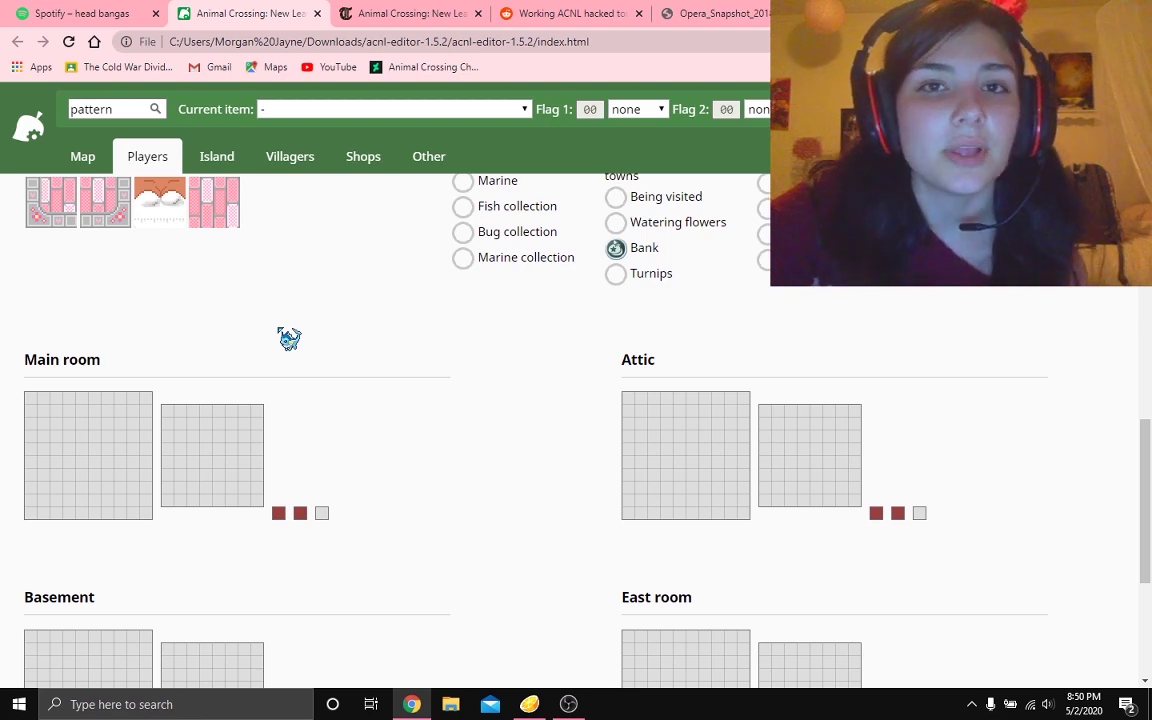
scroll(419, 404, "down", 3)
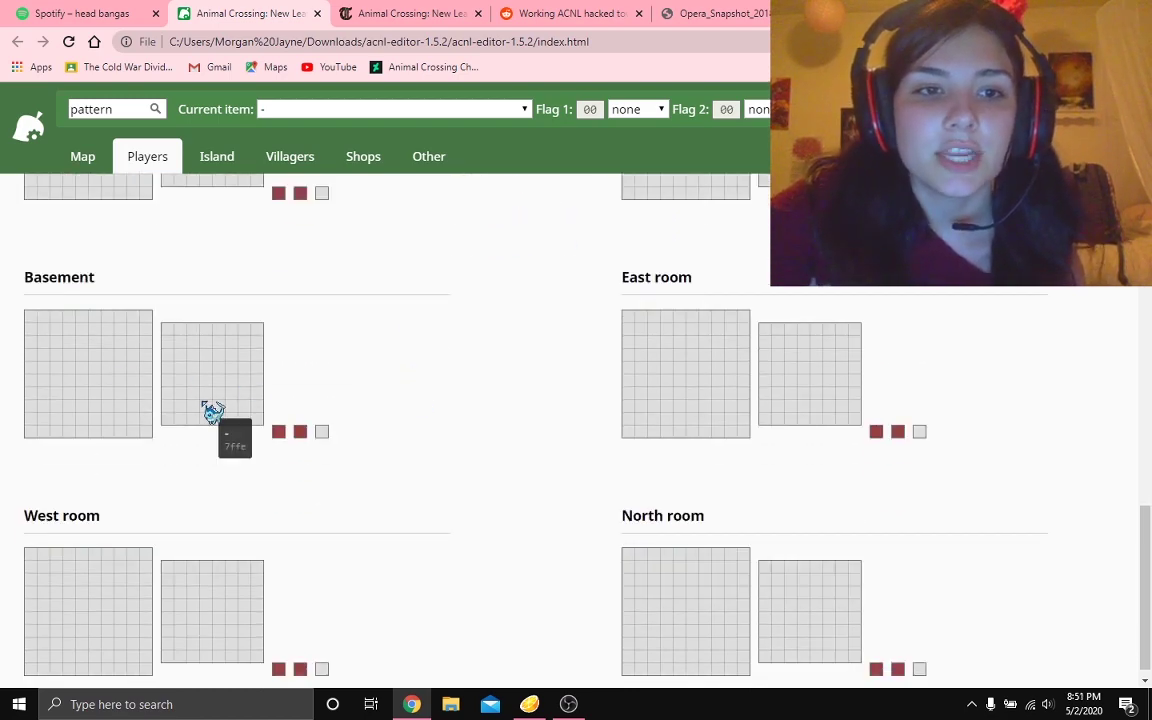
scroll(213, 411, "up", 5)
scroll(221, 512, "down", 5)
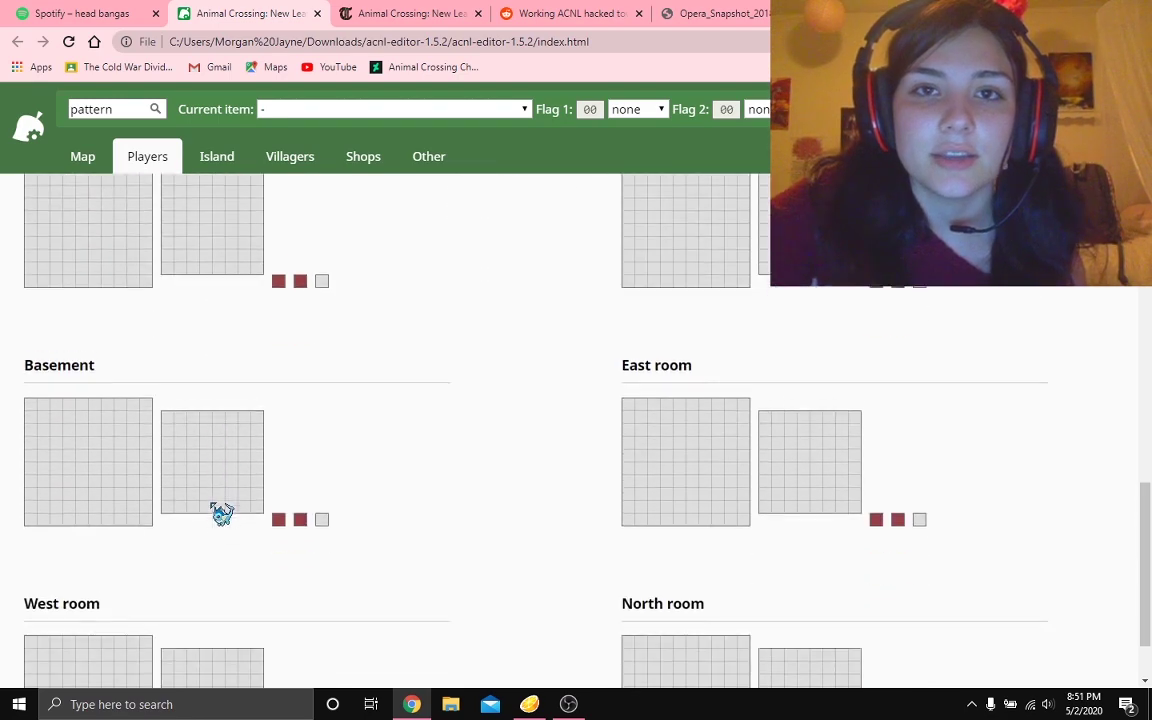
scroll(400, 504, "up", 4)
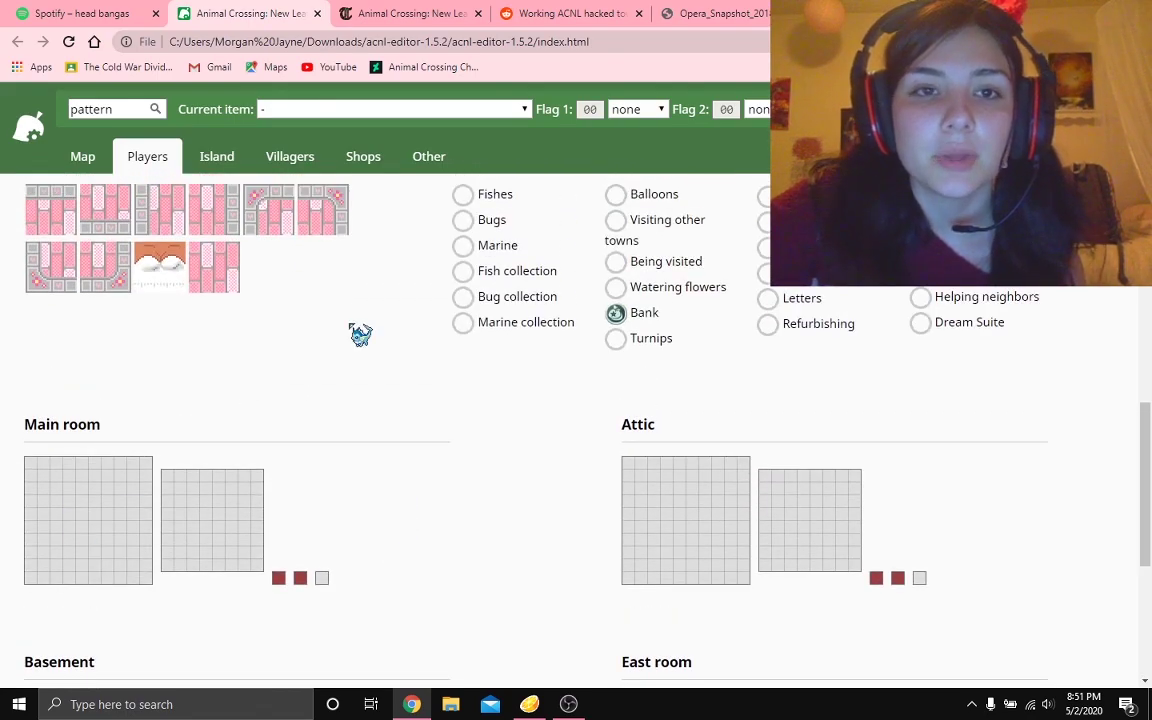
scroll(360, 334, "up", 10)
scroll(360, 334, "up", 3)
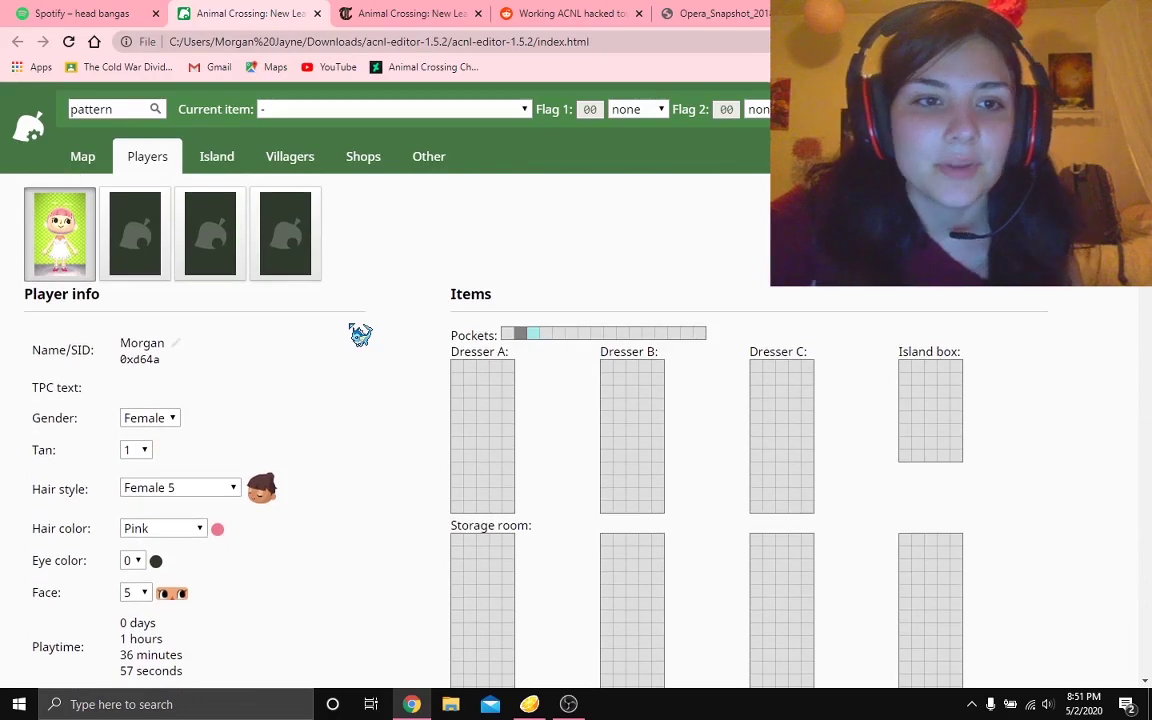
Examine the island map with its acres and buildings, including the Island Hut, and look at the town map again.
left_click(219, 161)
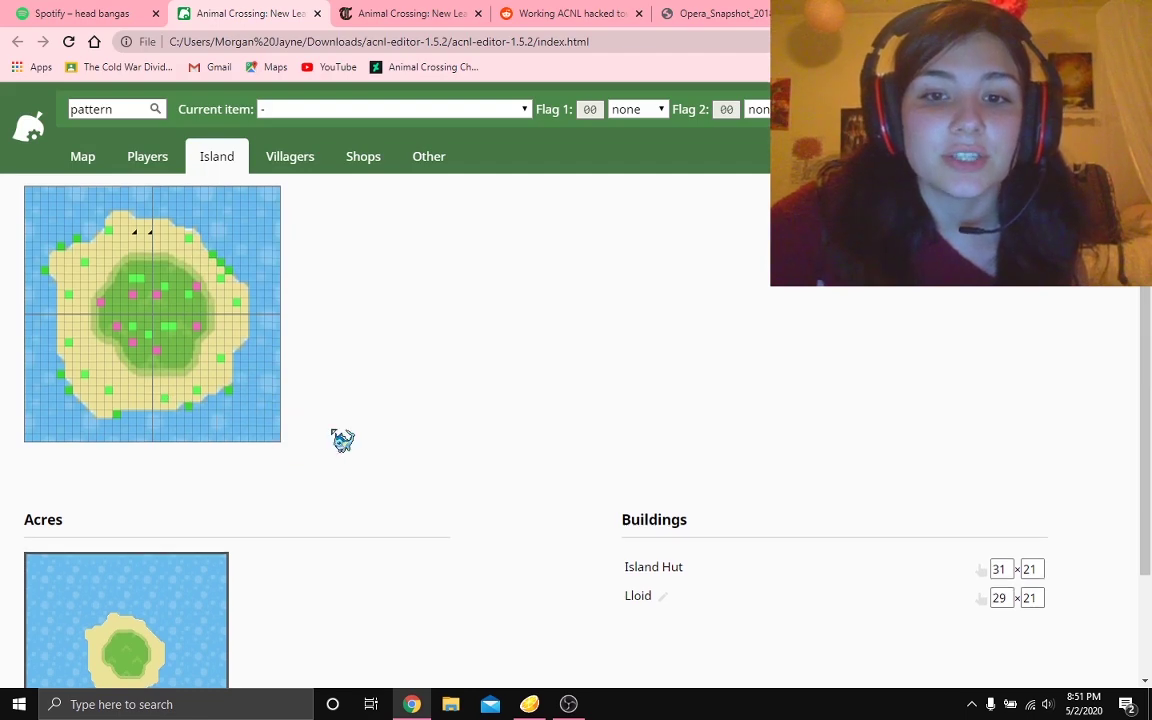
scroll(342, 440, "down", 1)
scroll(342, 440, "up", 1)
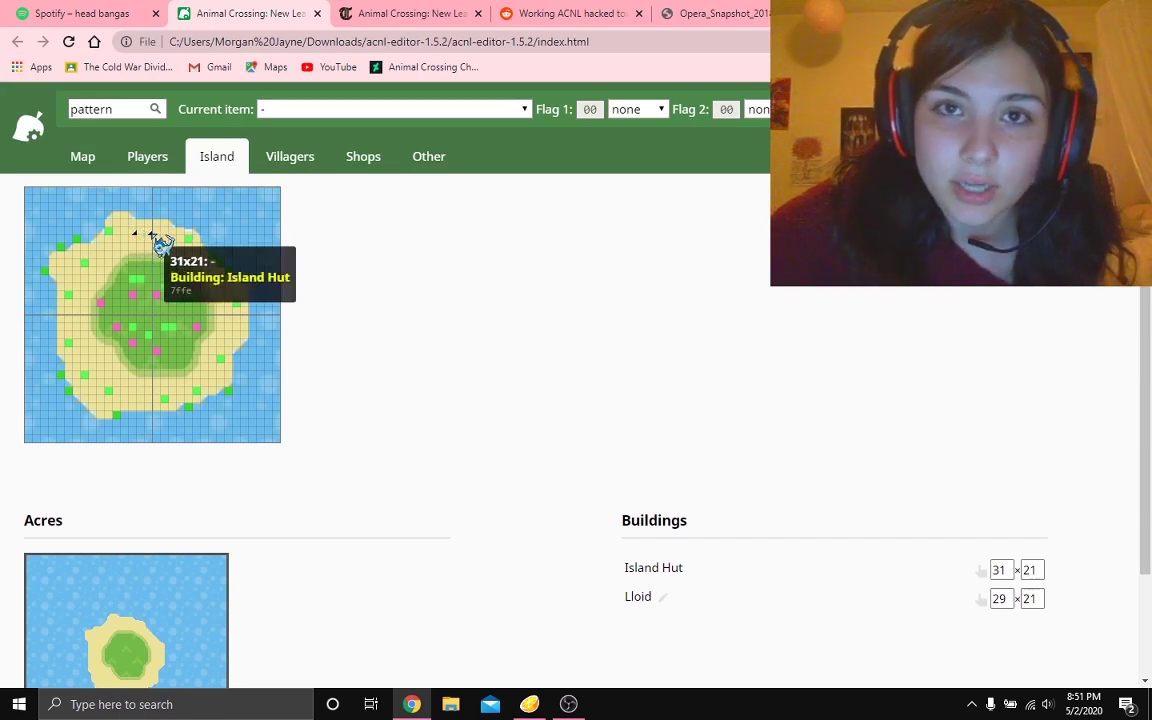
left_click(95, 158)
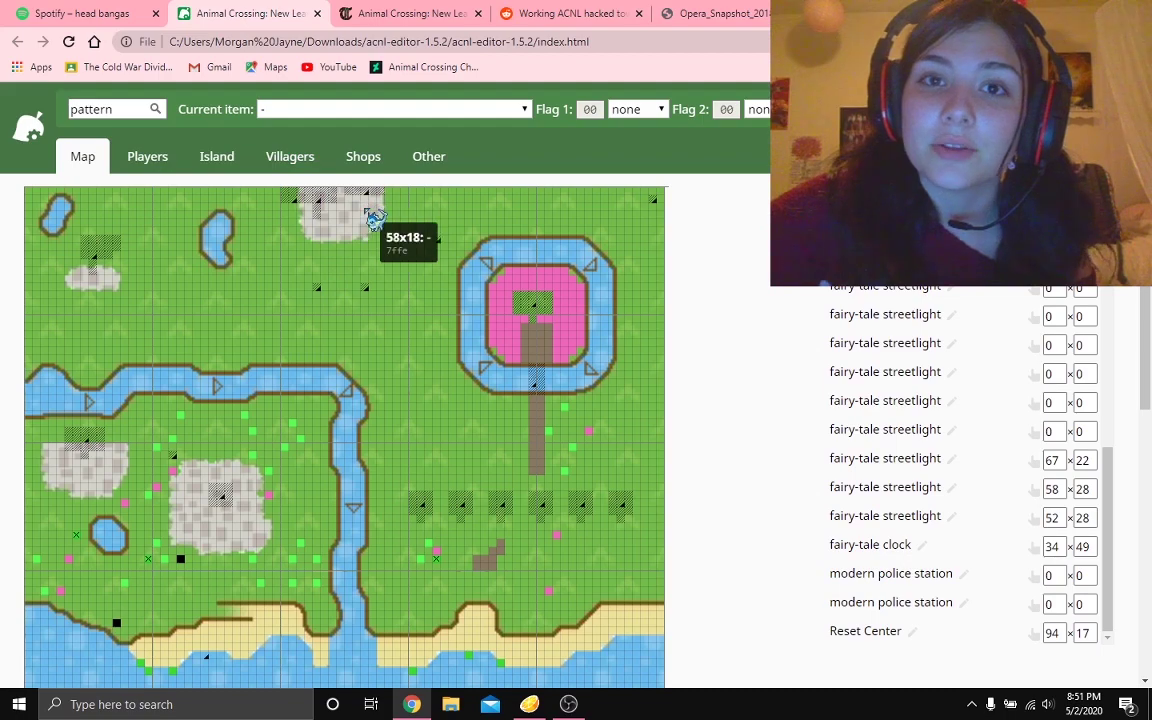
Review the current villagers and inspect the replacement options for Keaton without changing them.
left_click(290, 156)
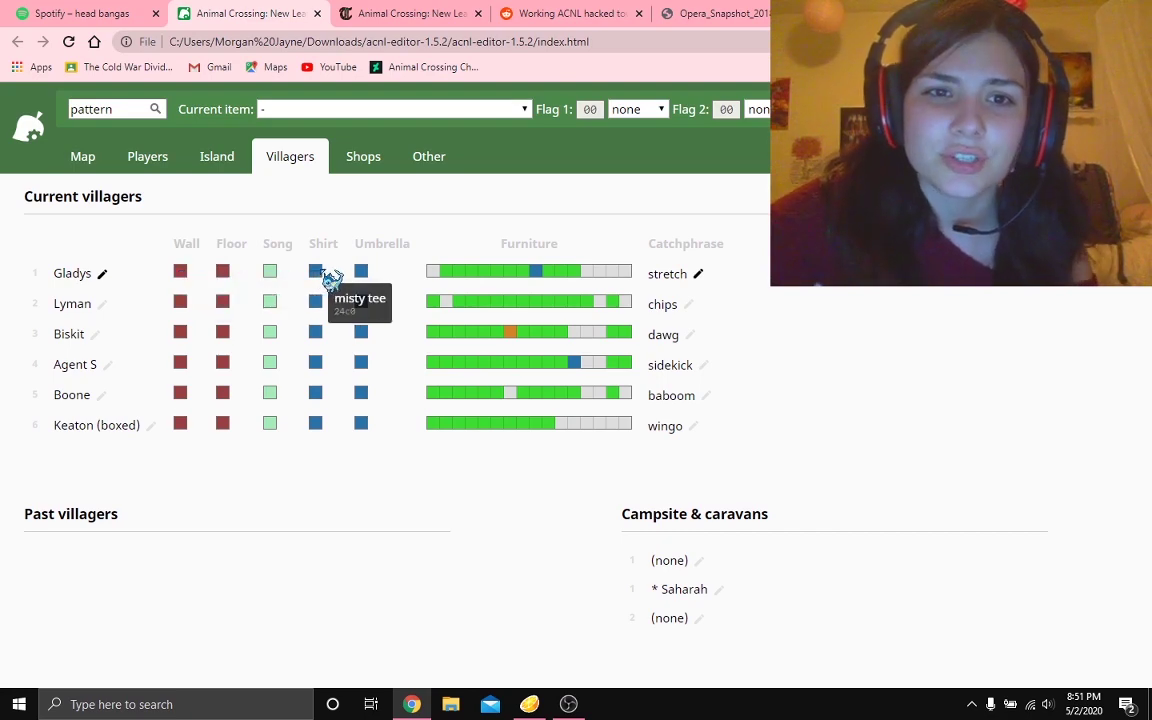
left_click(150, 428)
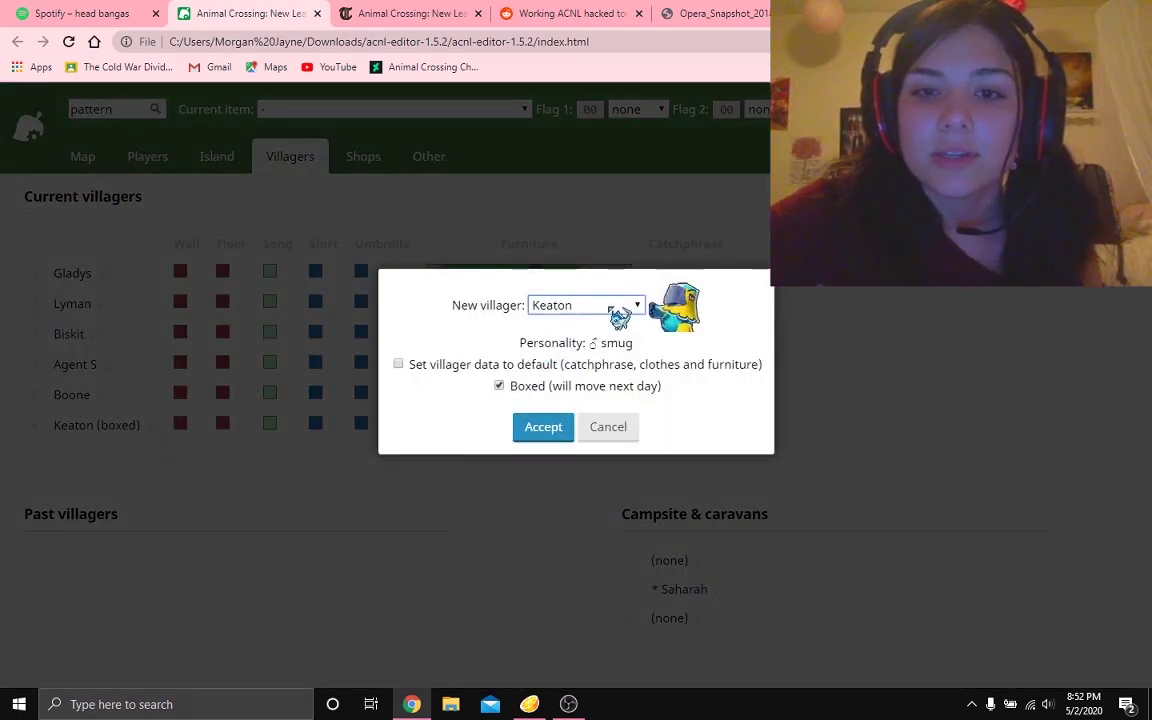
left_click(598, 428)
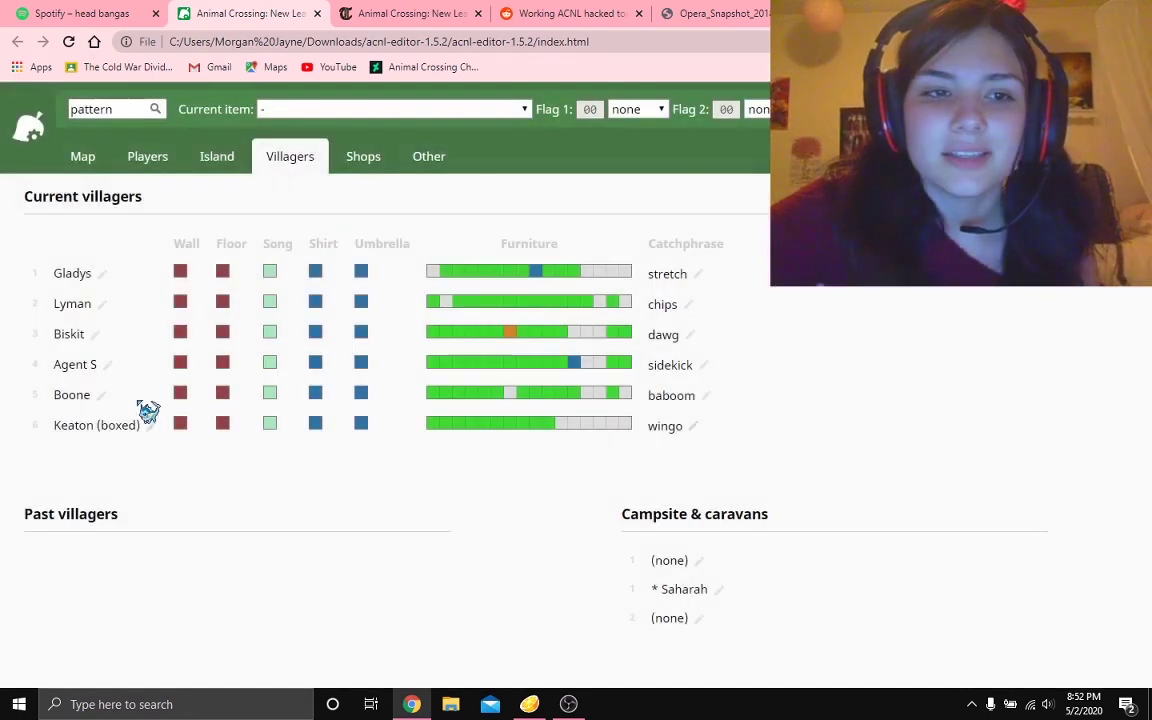
Replace the villager Boone with Tad, with the villager data set to default.
left_click(101, 396)
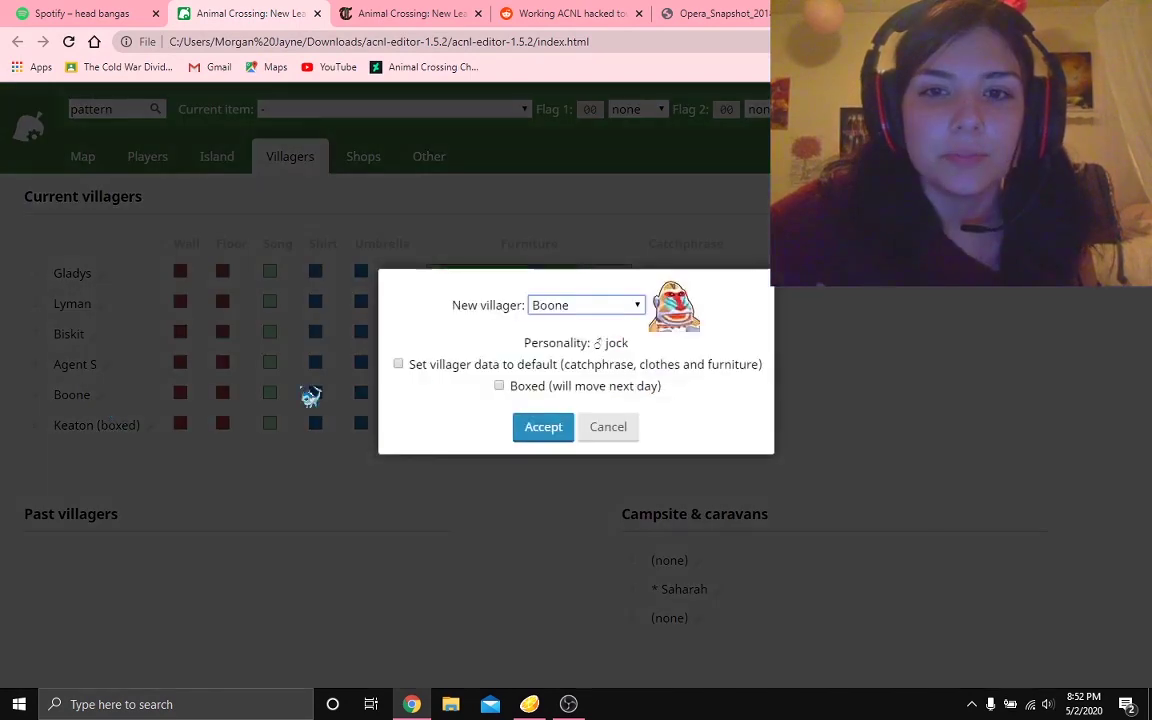
left_click(636, 314)
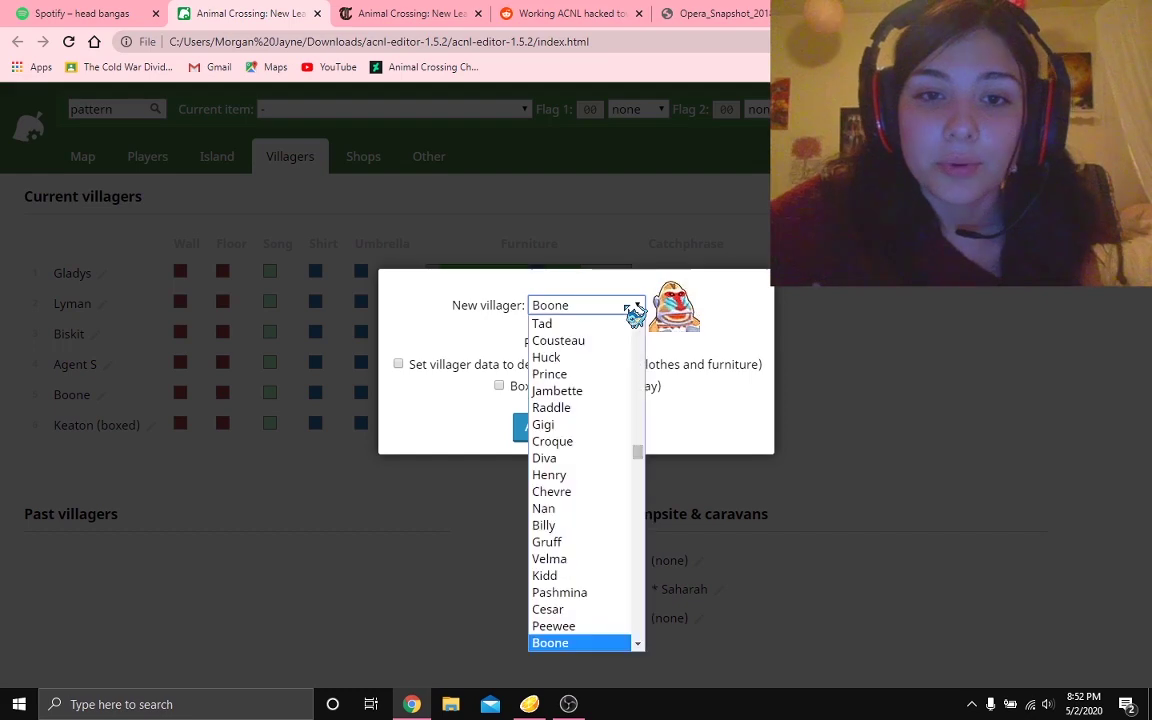
scroll(607, 347, "up", 1)
left_click(602, 355)
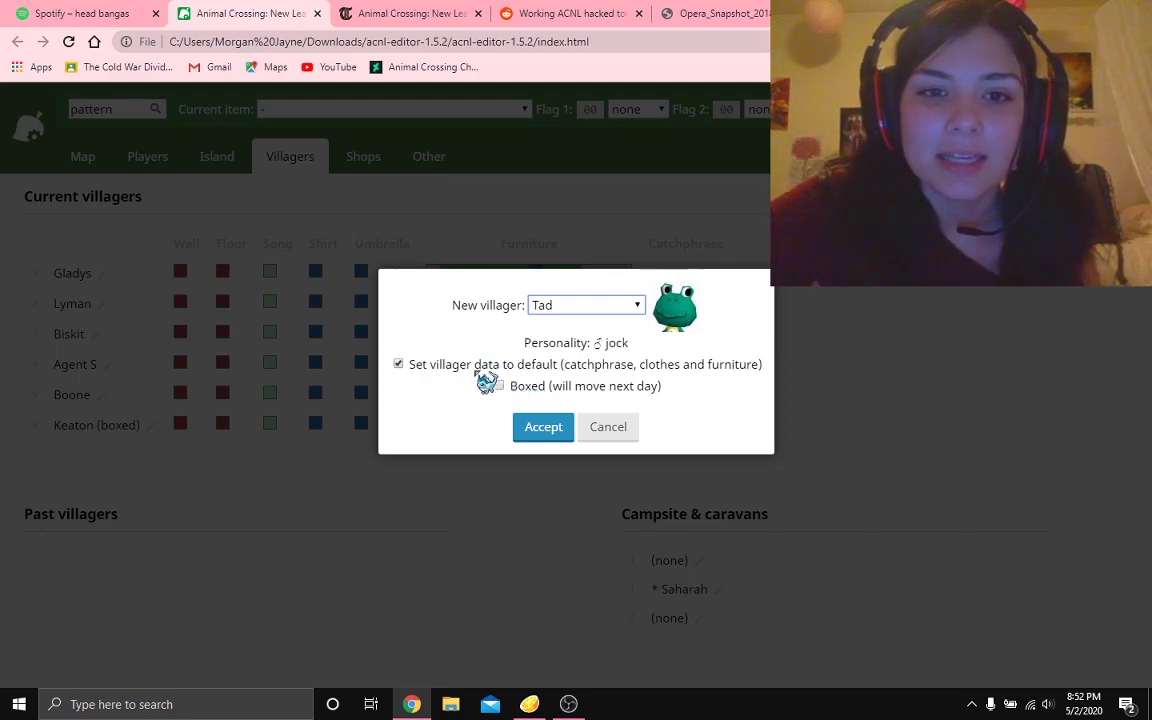
left_click(552, 427)
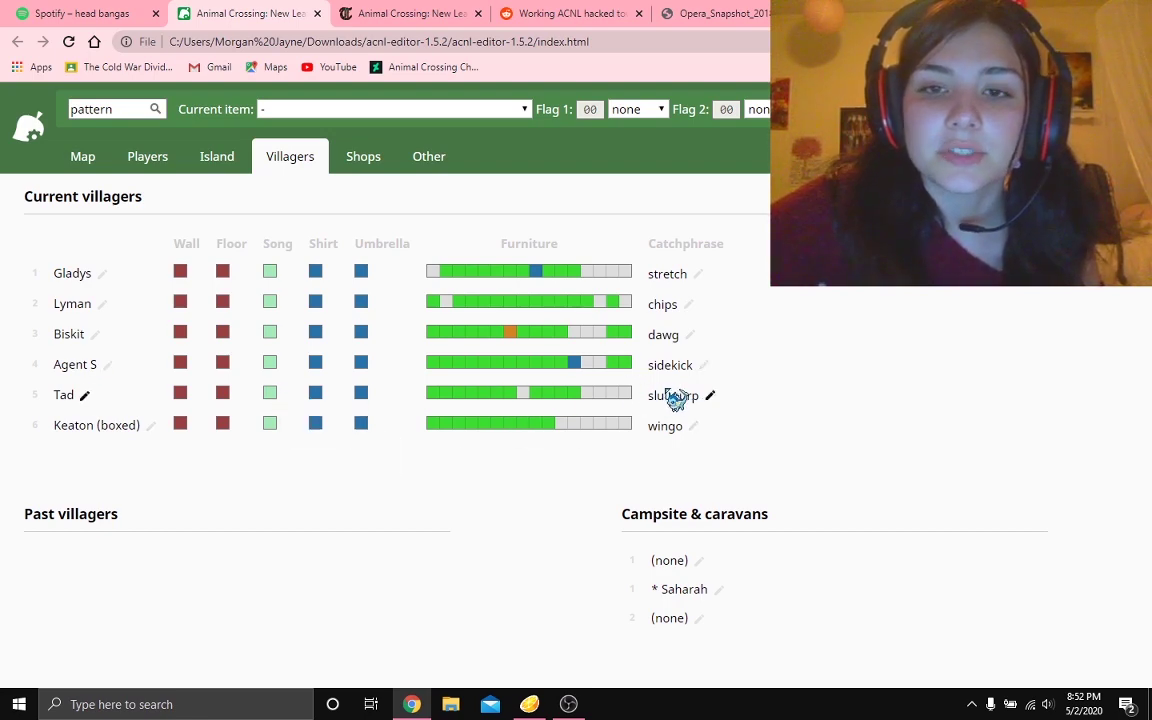
Review the shop inventories and turnip prices, and look over the town info with fruit, grass and ordinances.
left_click(360, 160)
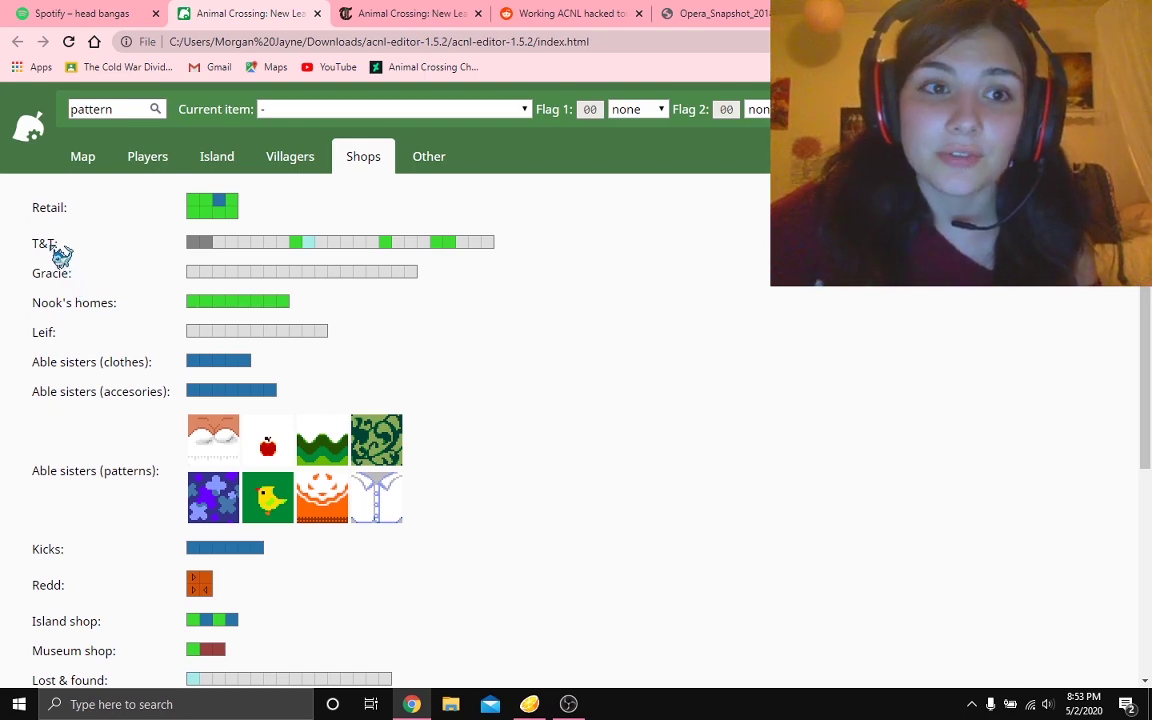
scroll(160, 275, "down", 3)
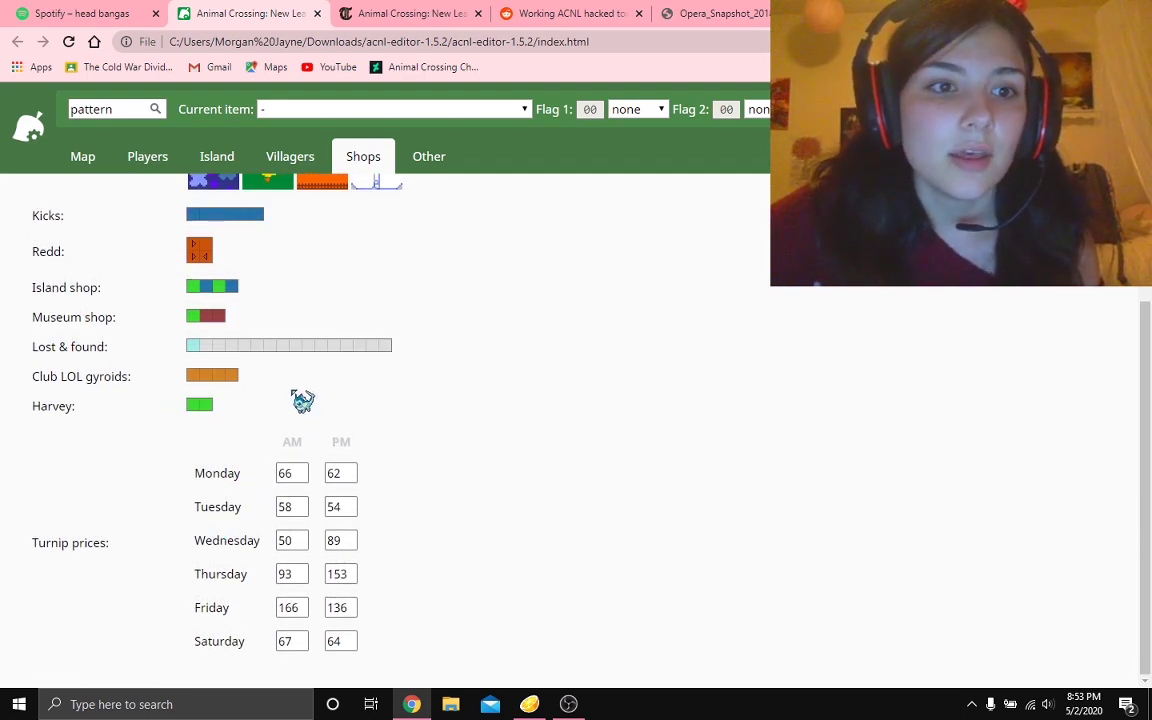
scroll(302, 401, "up", 3)
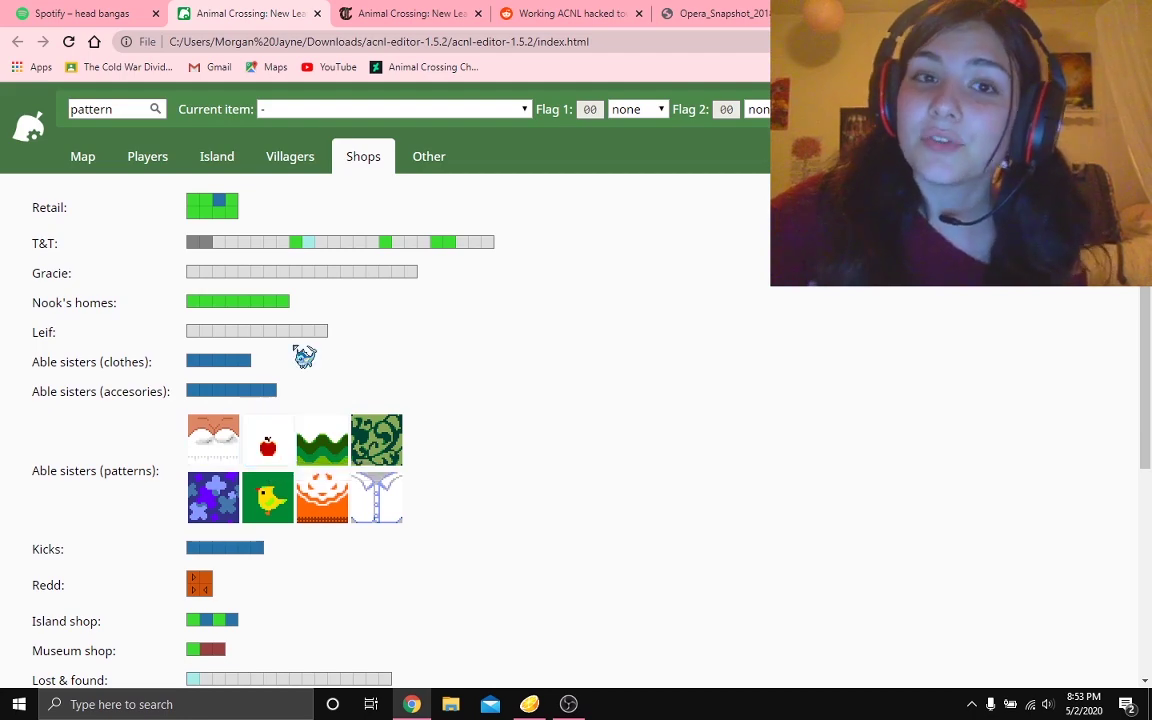
left_click(429, 156)
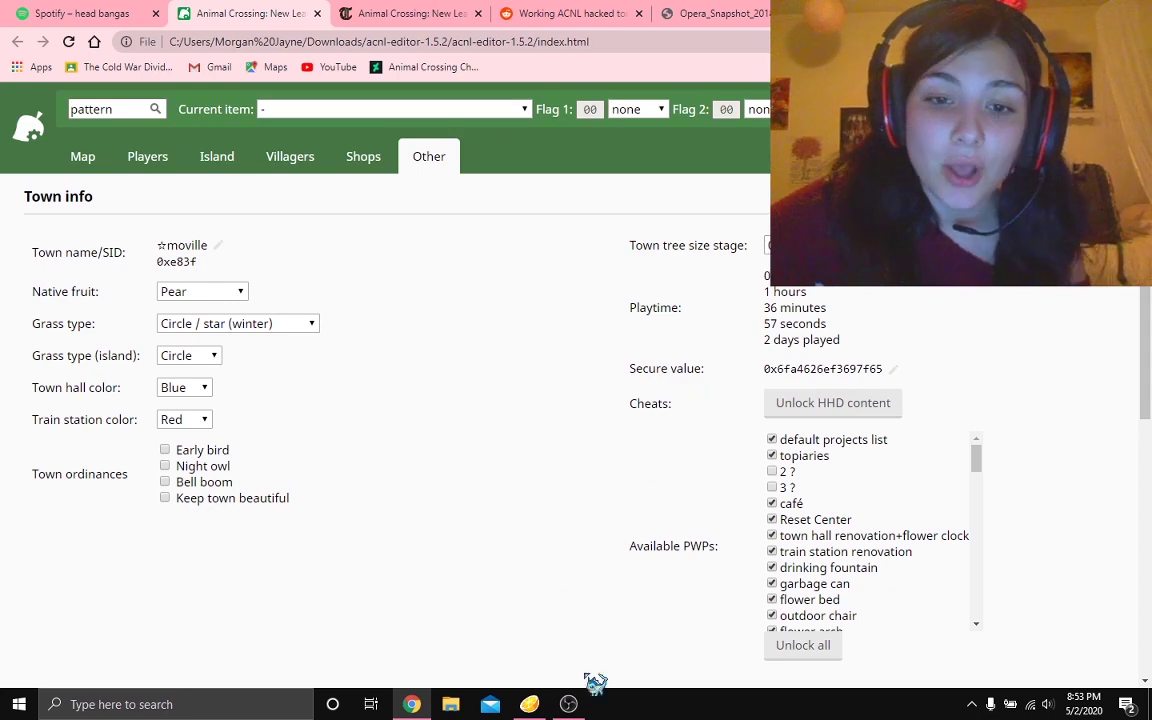
Switch to OBS, move the webcam source down to the lower part of the preview canvas, and return to the save editor.
mouse_move(568, 712)
left_click(584, 640)
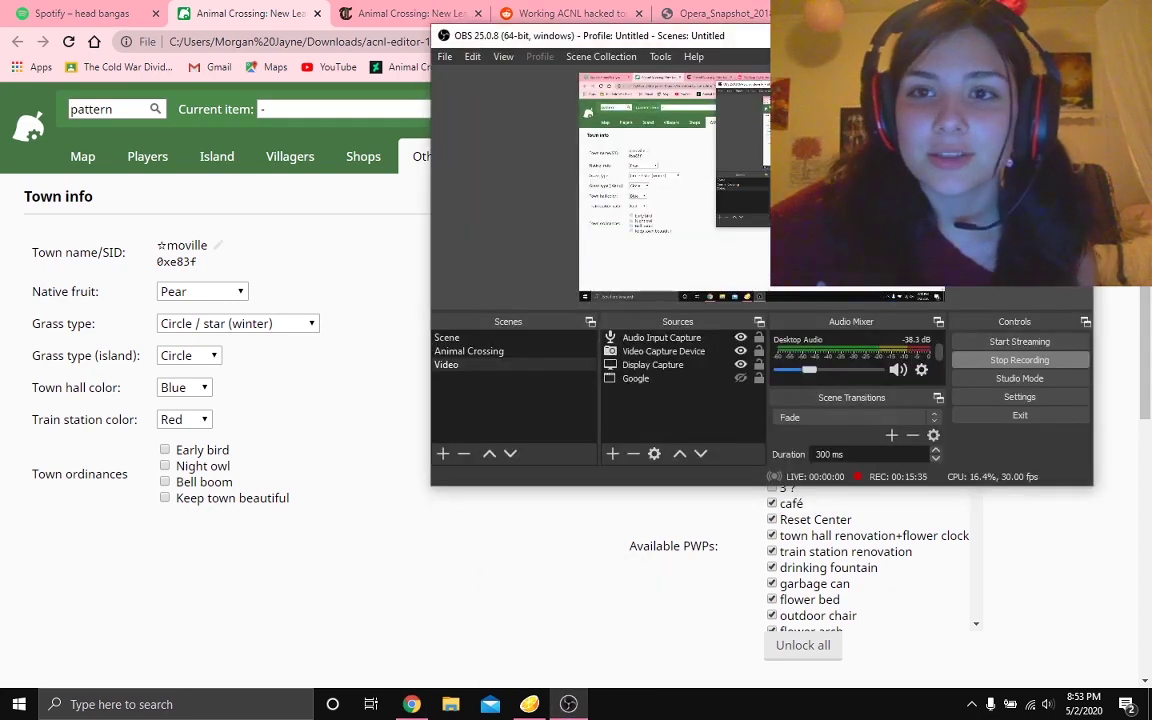
left_click_drag(884, 146, 885, 254)
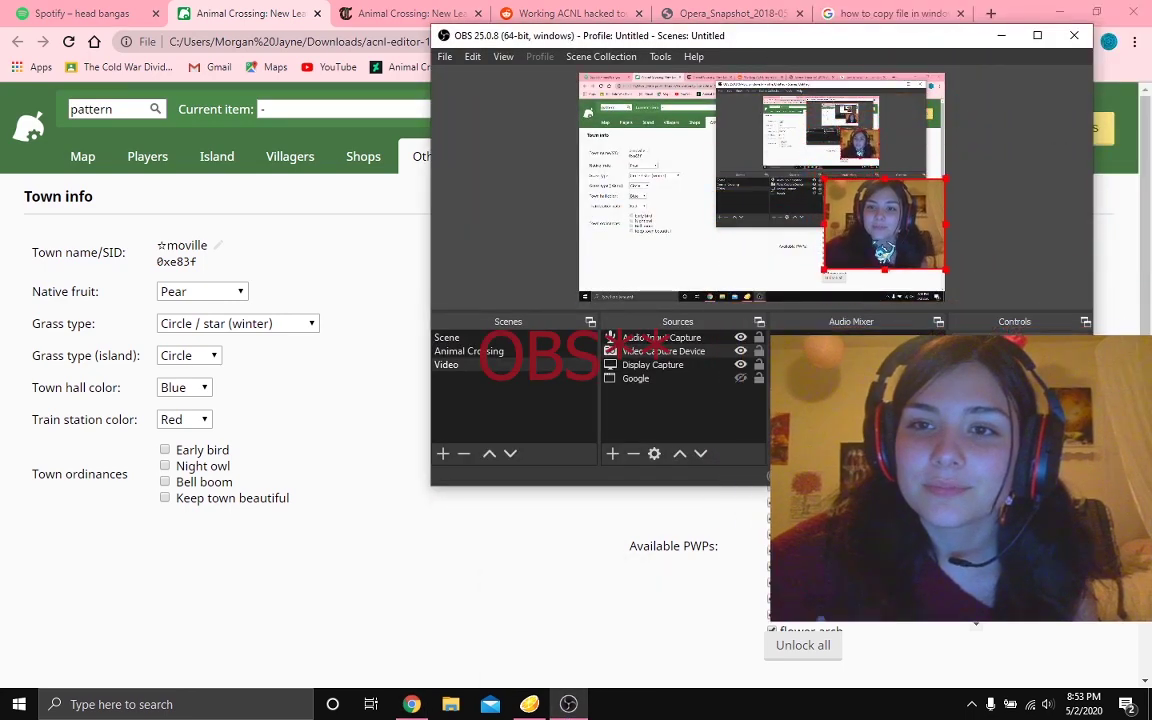
left_click(373, 507)
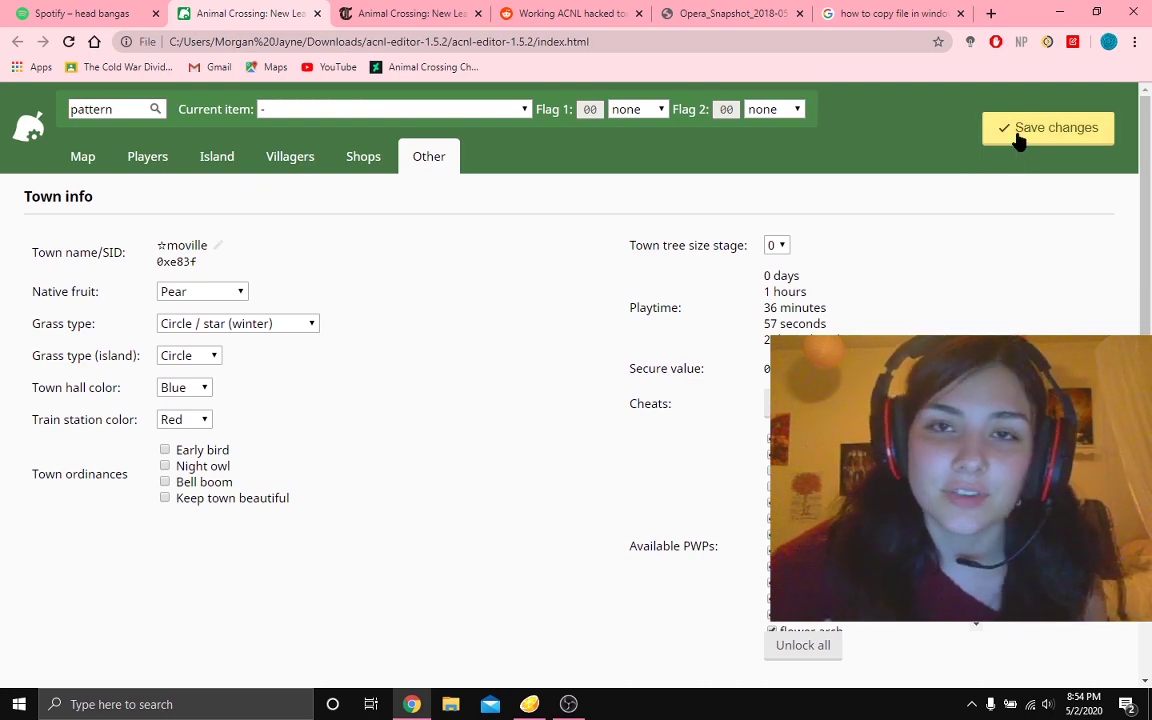
Save the changes as garden_plus.dat in the 00000001 folder, replacing the existing file.
left_click(1018, 140)
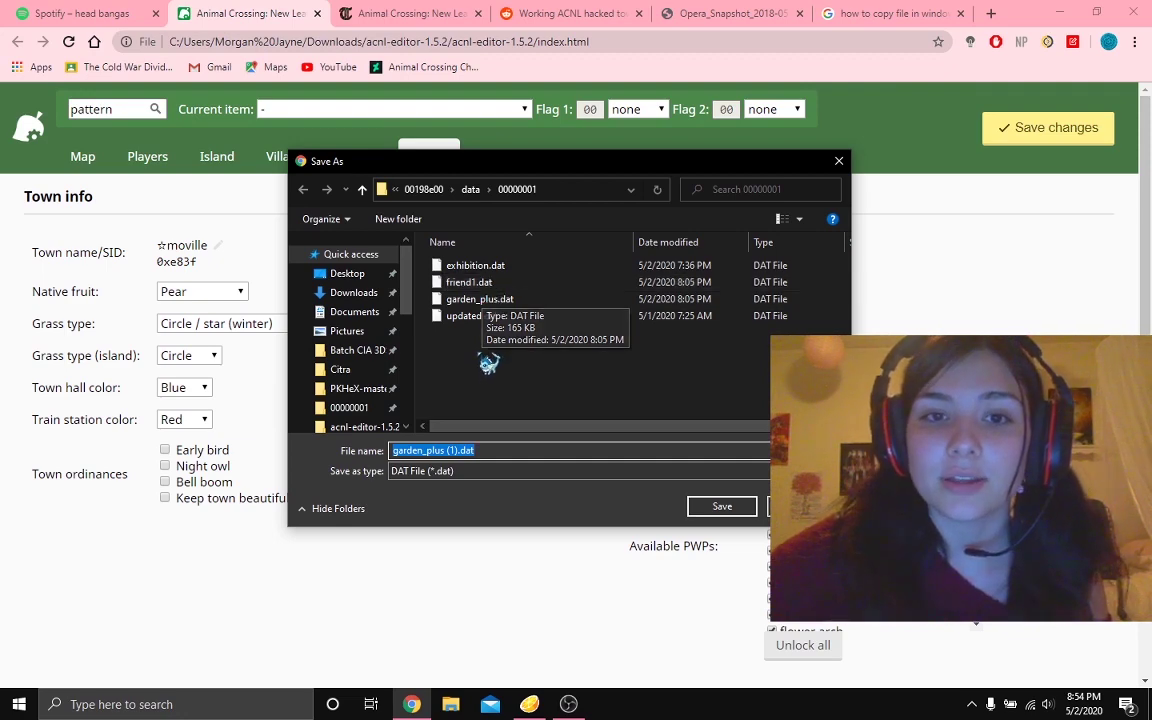
left_click(452, 450)
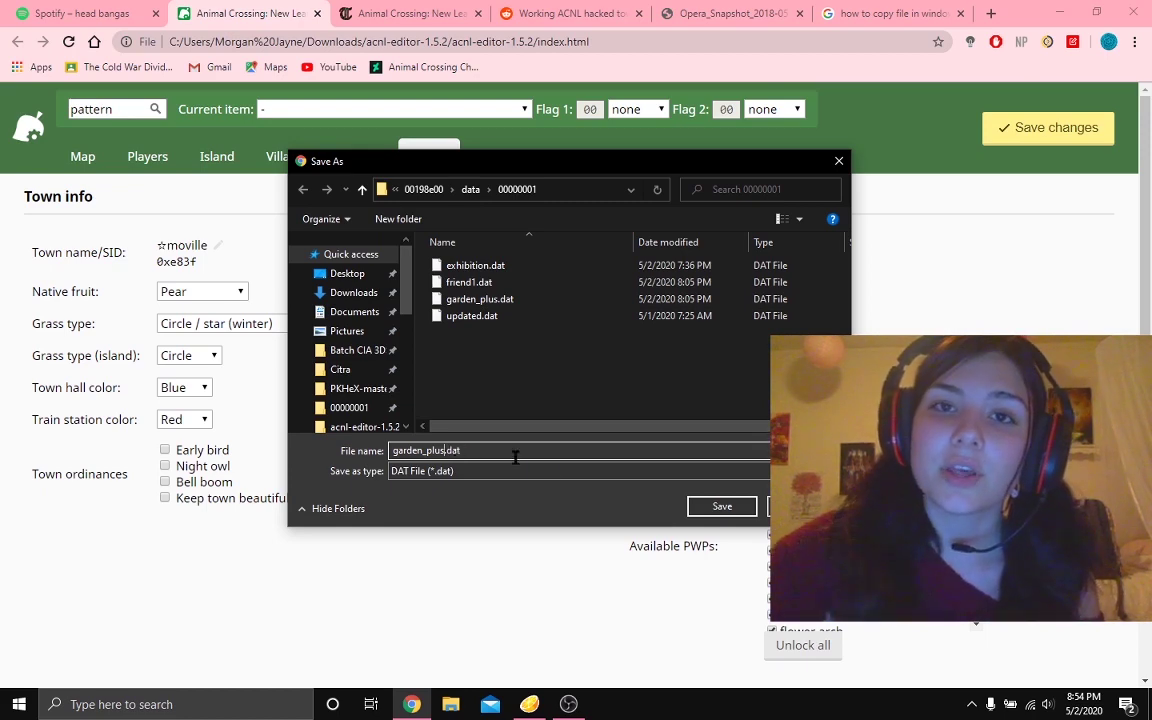
left_click(716, 507)
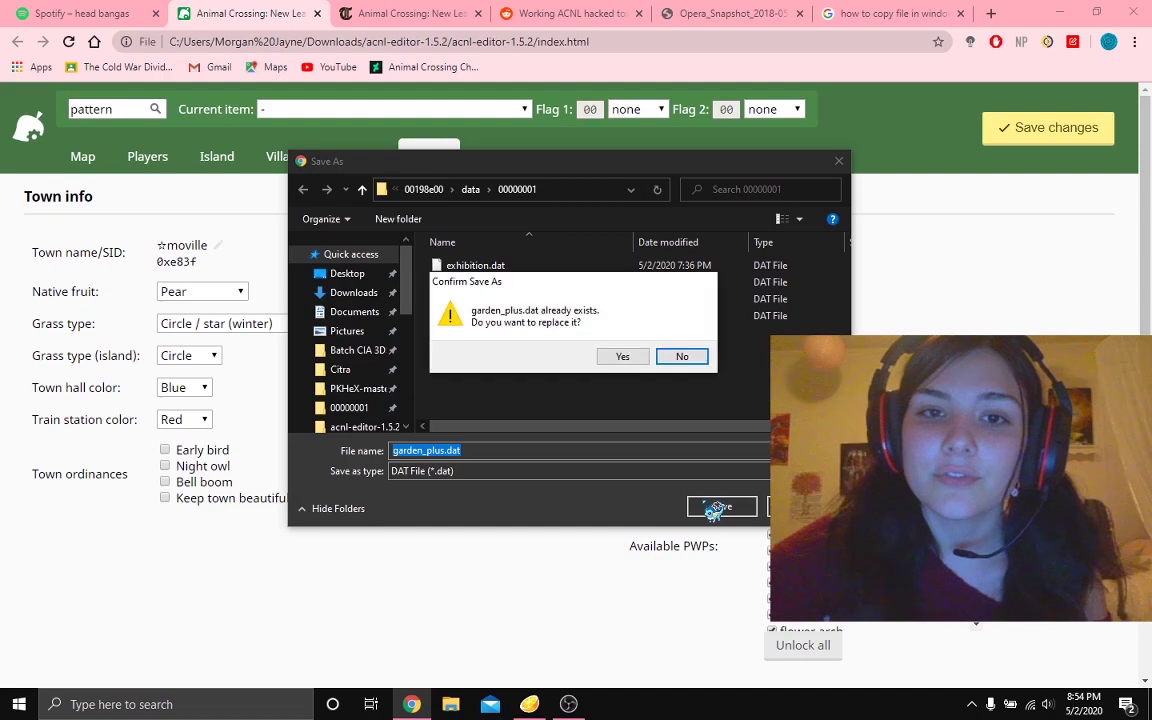
left_click(624, 358)
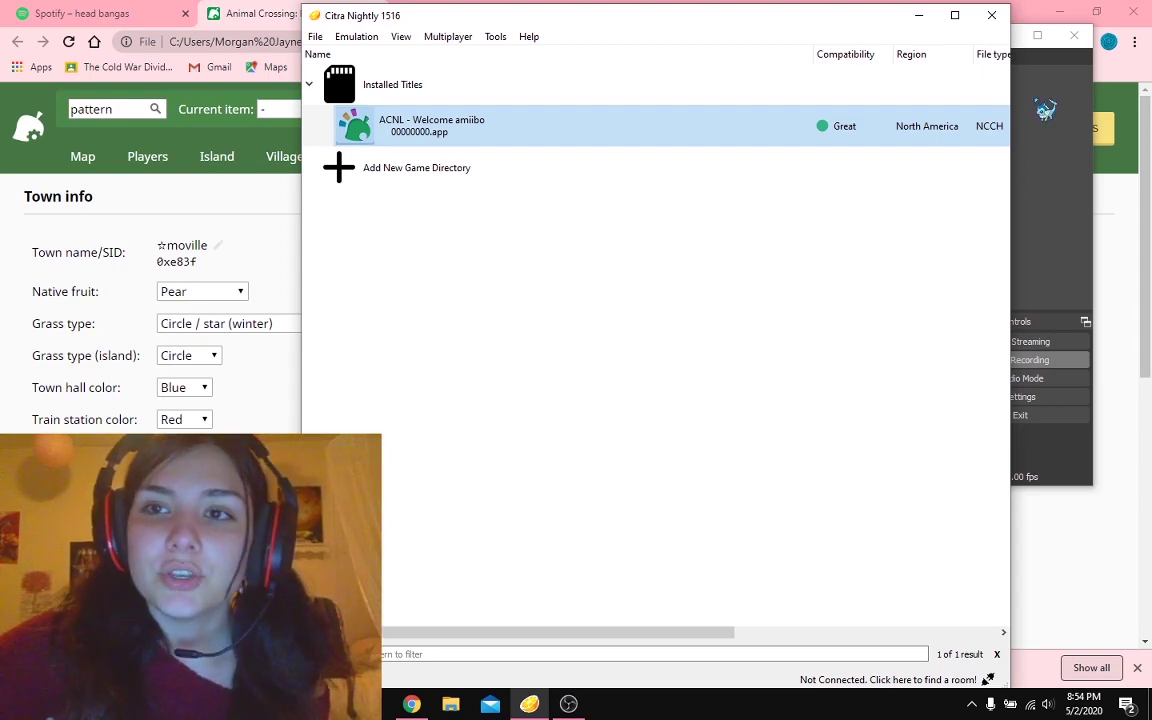
Get the OBS window out of the way, launch ACNL - Welcome amiibo in Citra and continue past the title screen.
left_click(1036, 37)
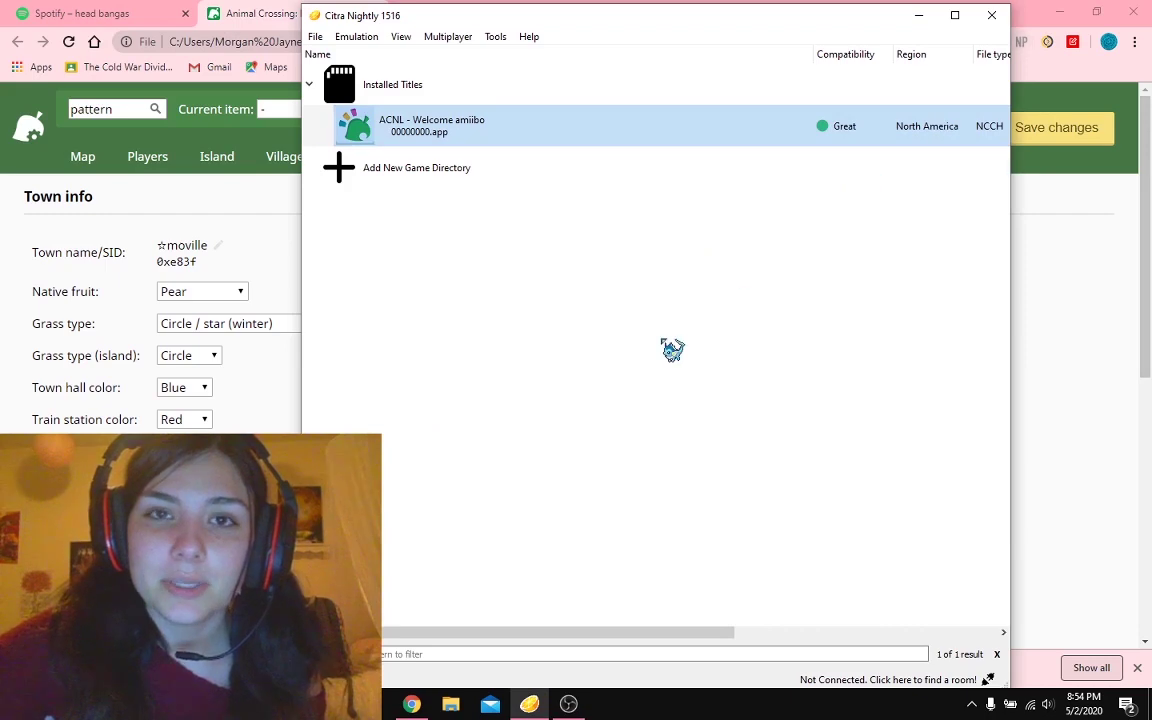
double_click(506, 146)
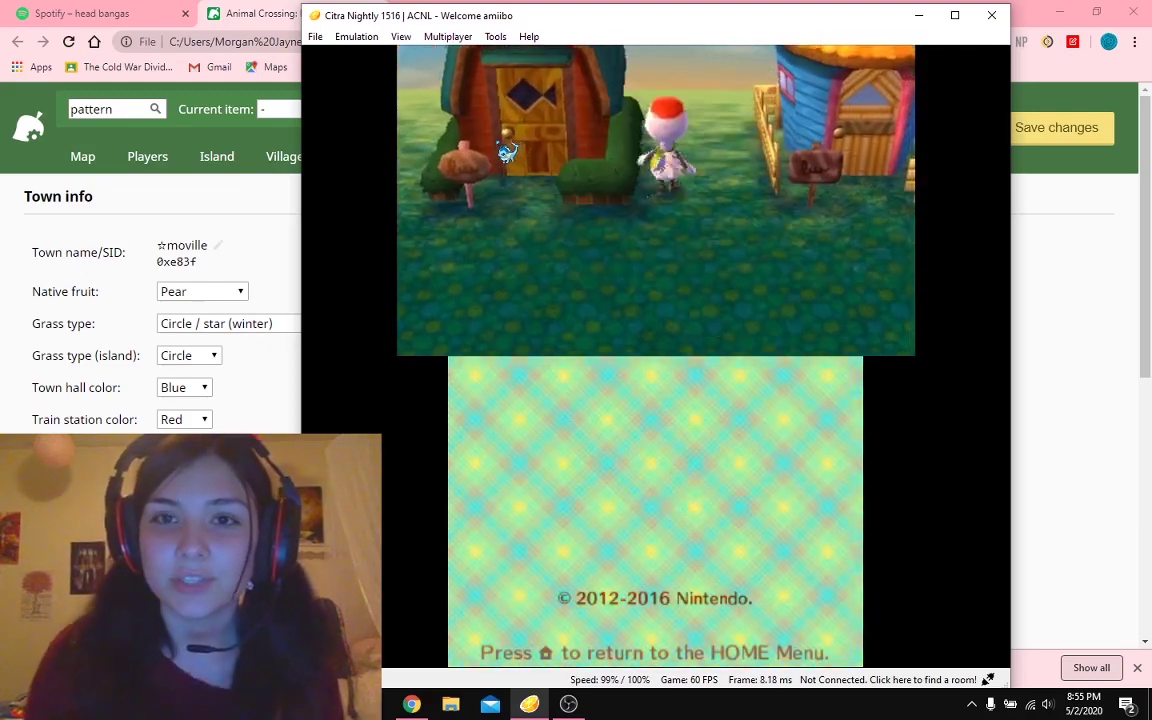
key("a")
key("a")
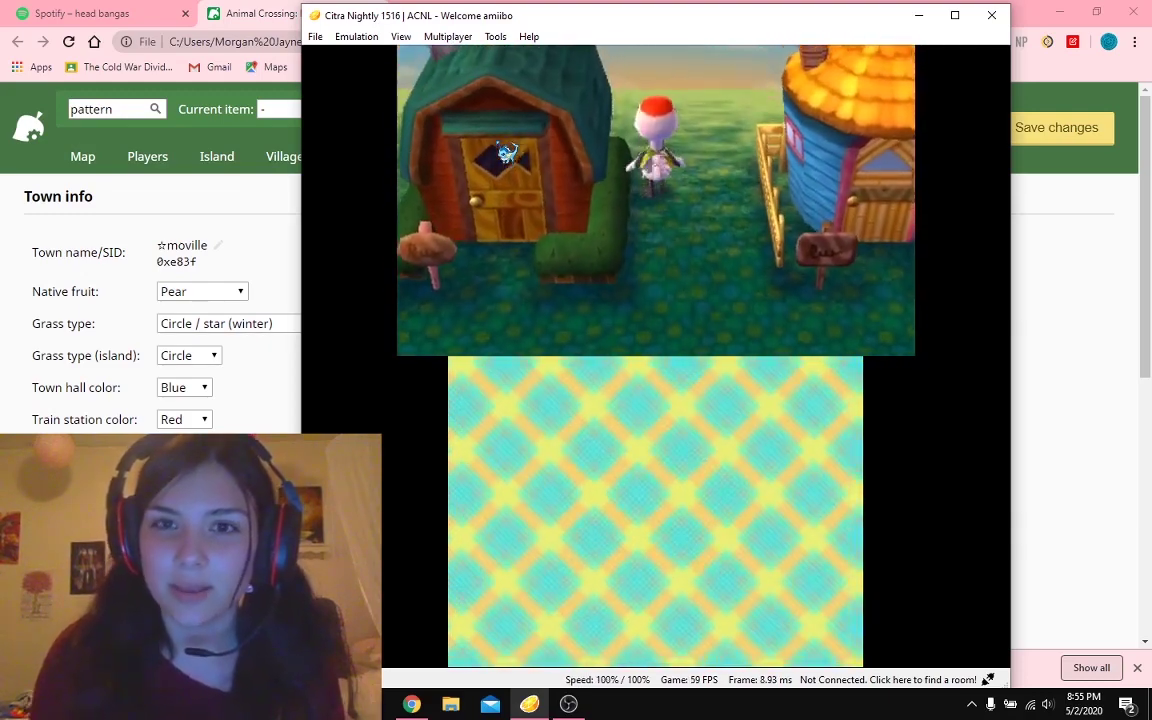
Continue past the title screen and Isabelle's greeting to load the mayor into the town.
key("a")
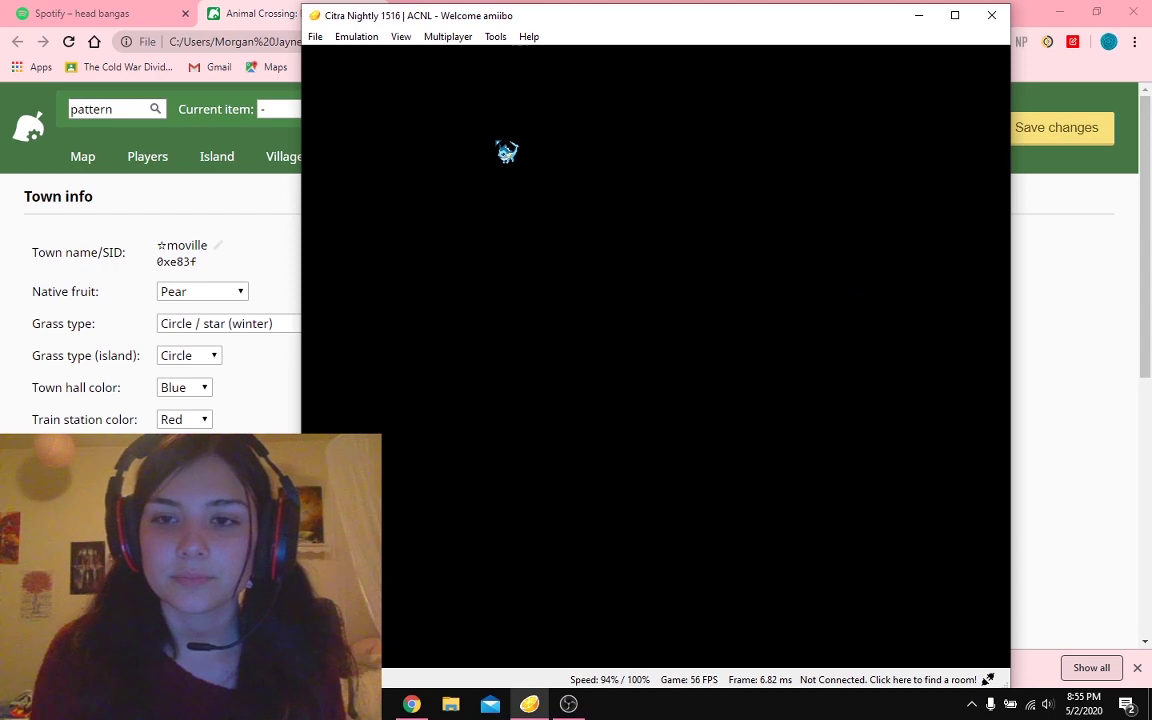
key("a")
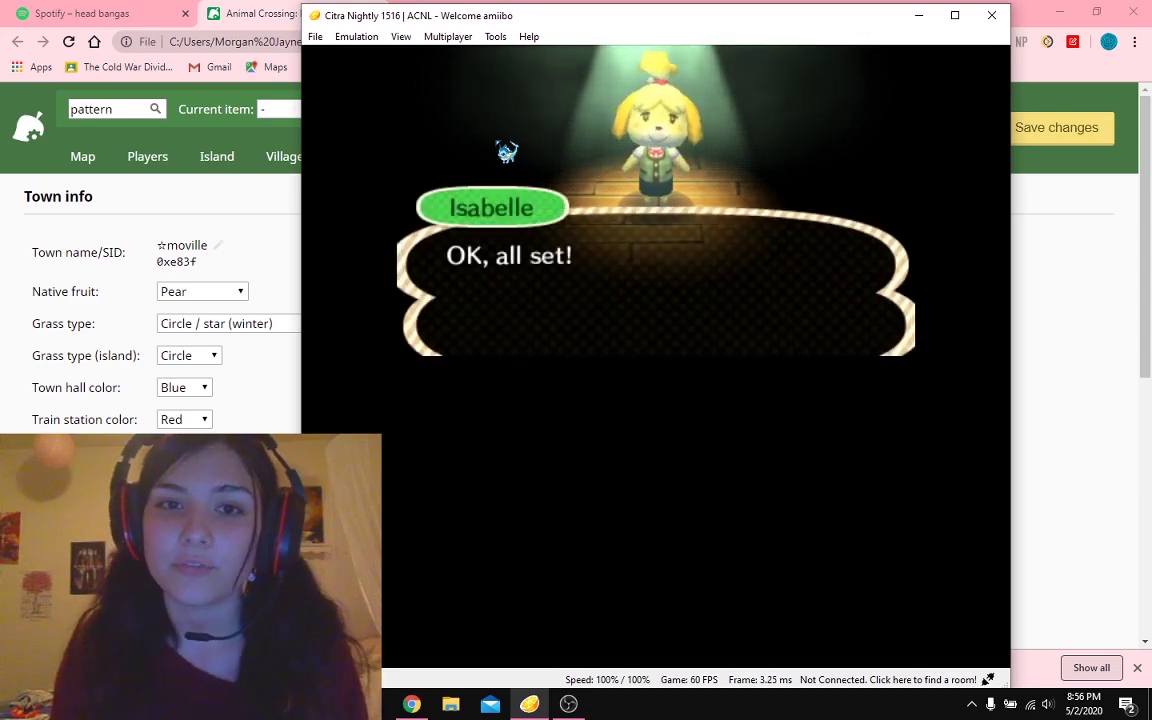
key("a")
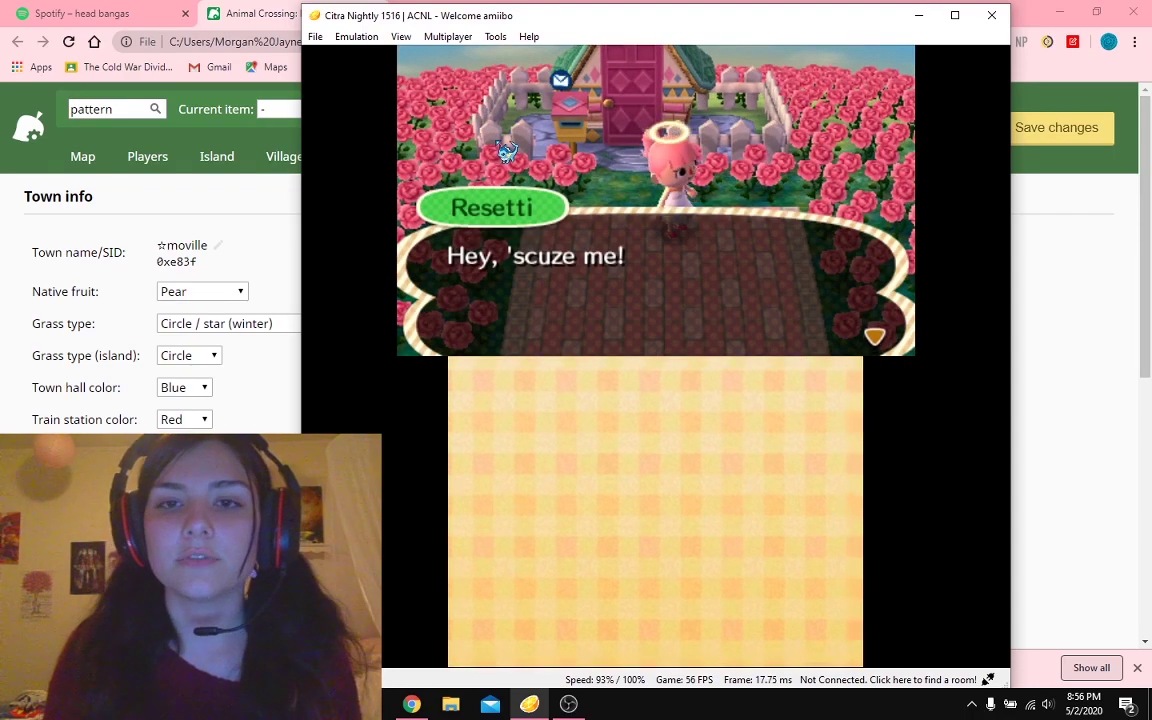
Advance through Resetti's whole speech outside the mayor's house until the character can move freely.
key("a")
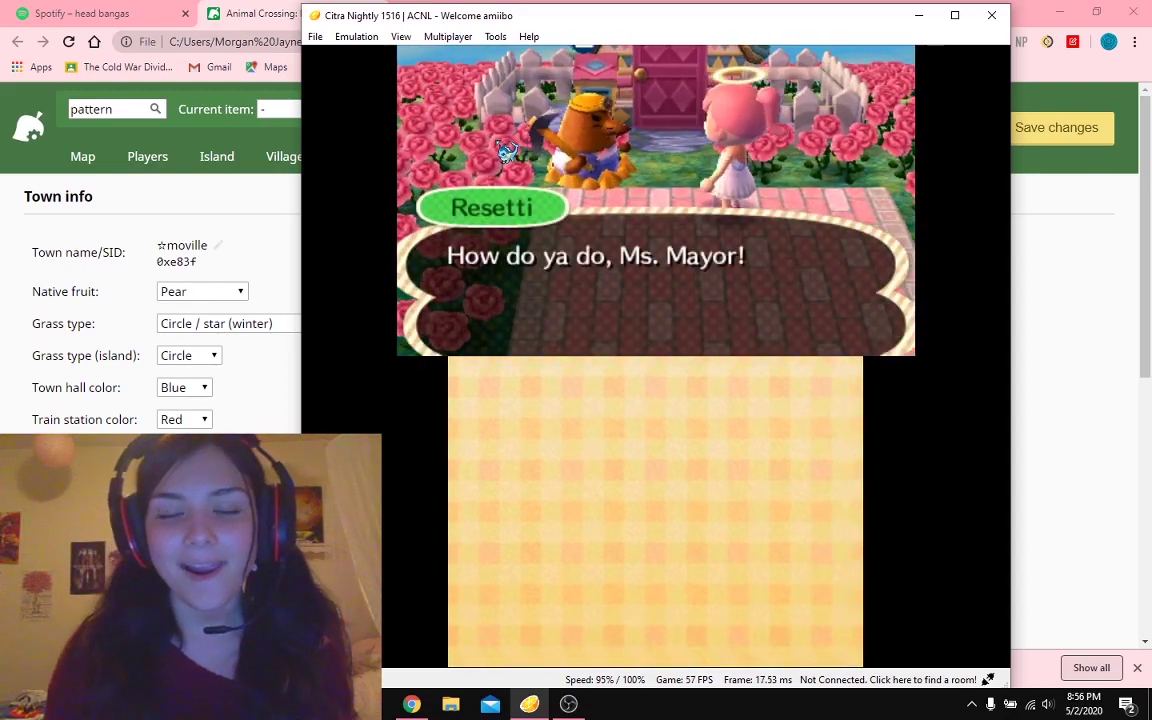
key("a")
key("a")
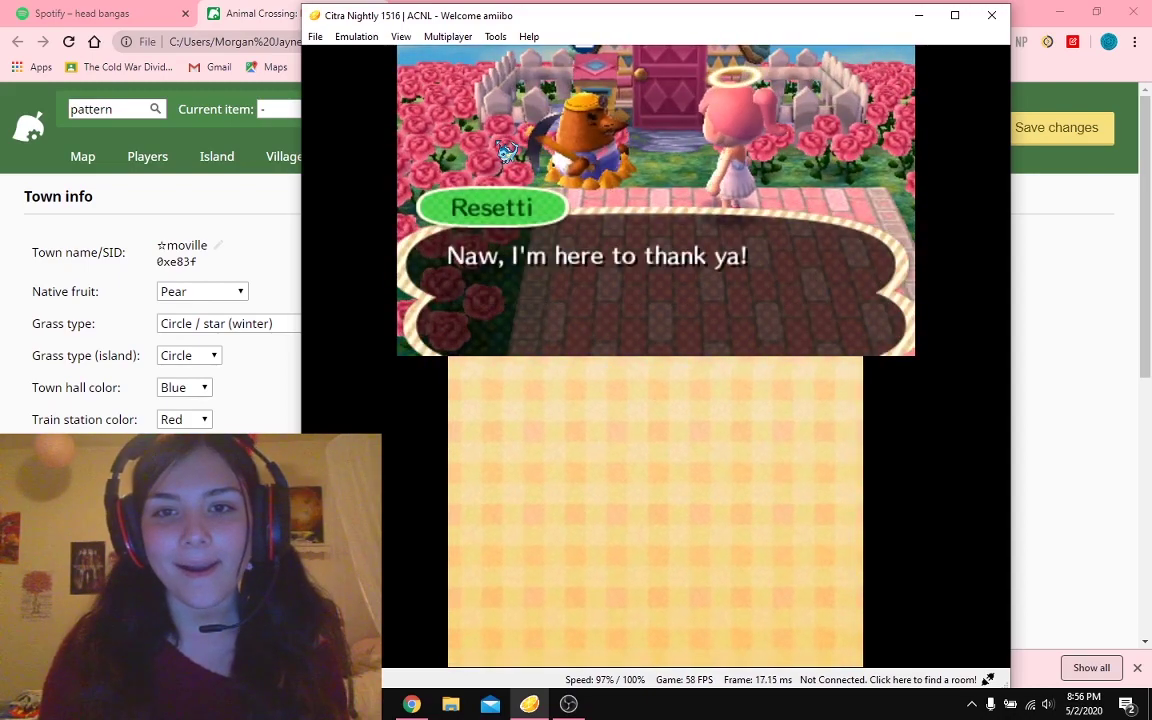
key("a")
key("a")
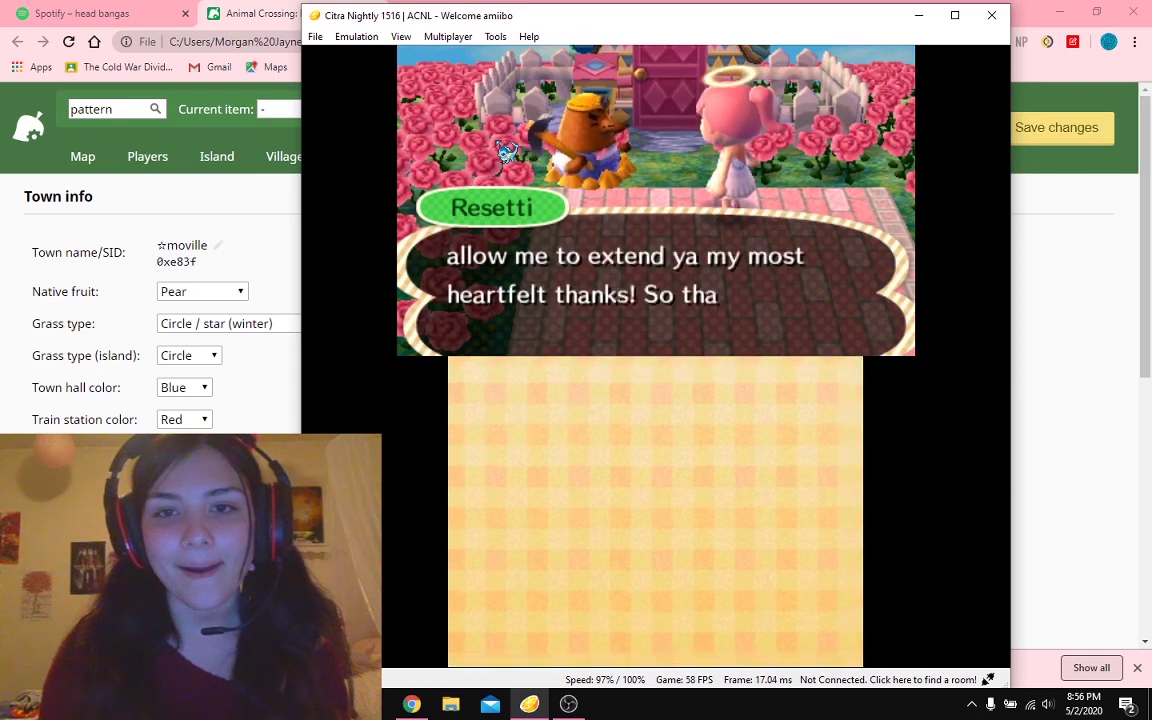
key("a")
key("a")
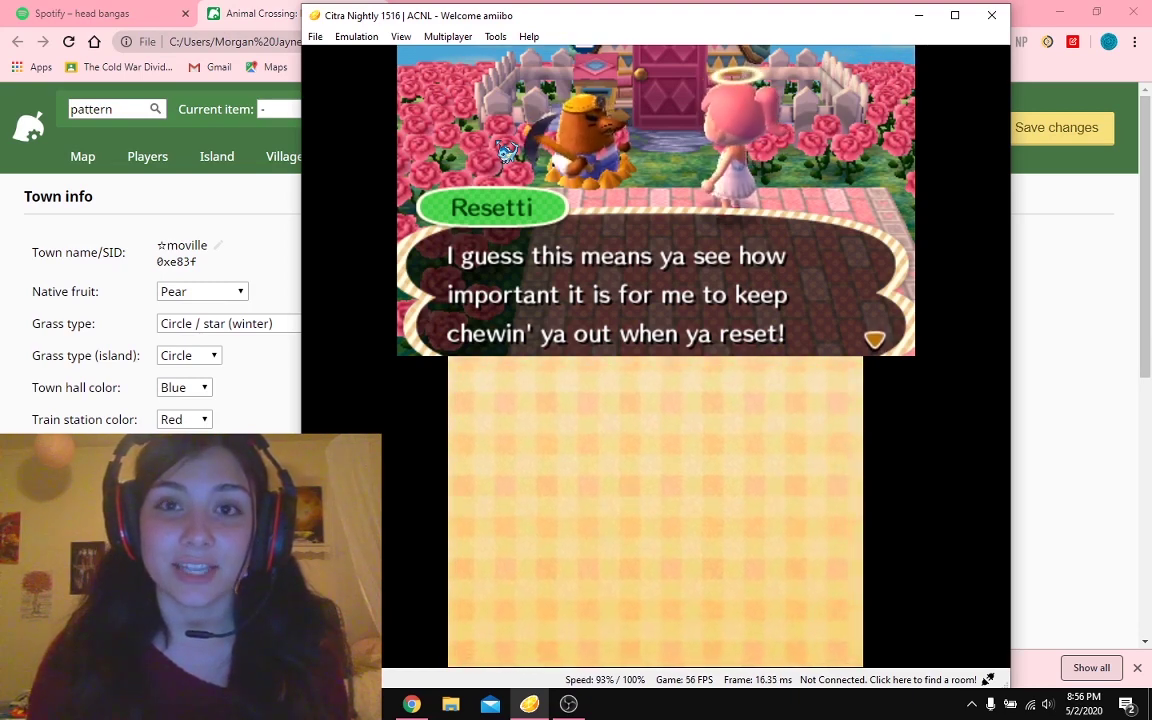
key("a")
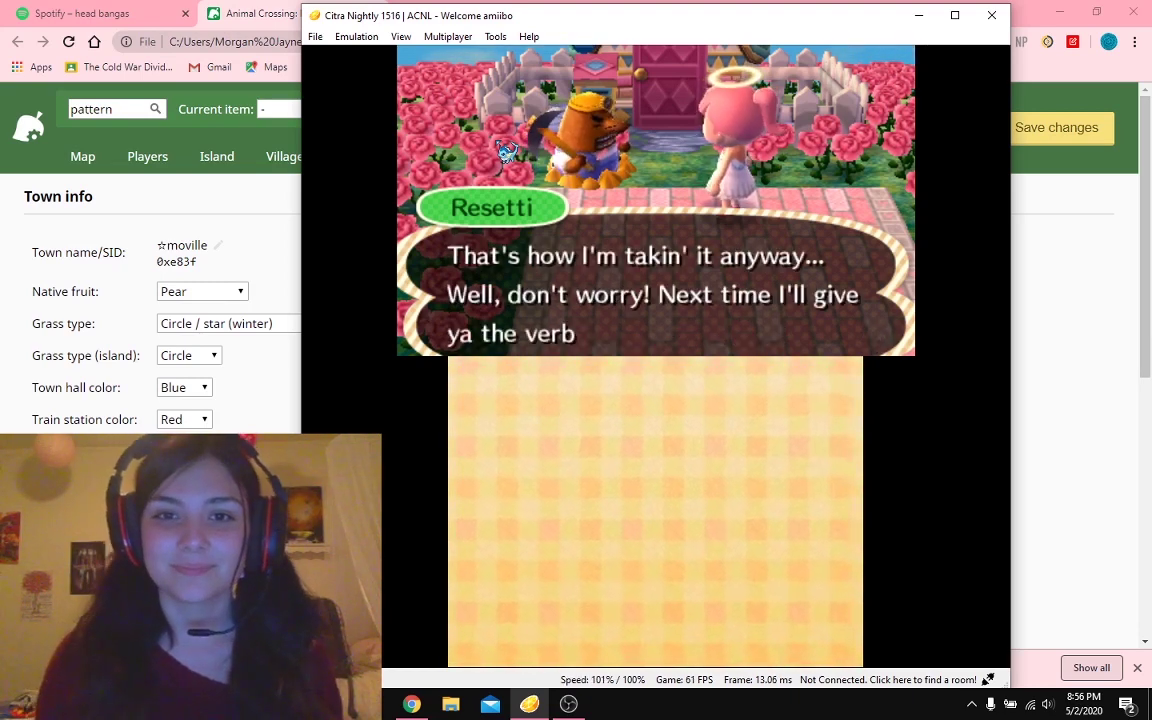
key("a")
key("a")
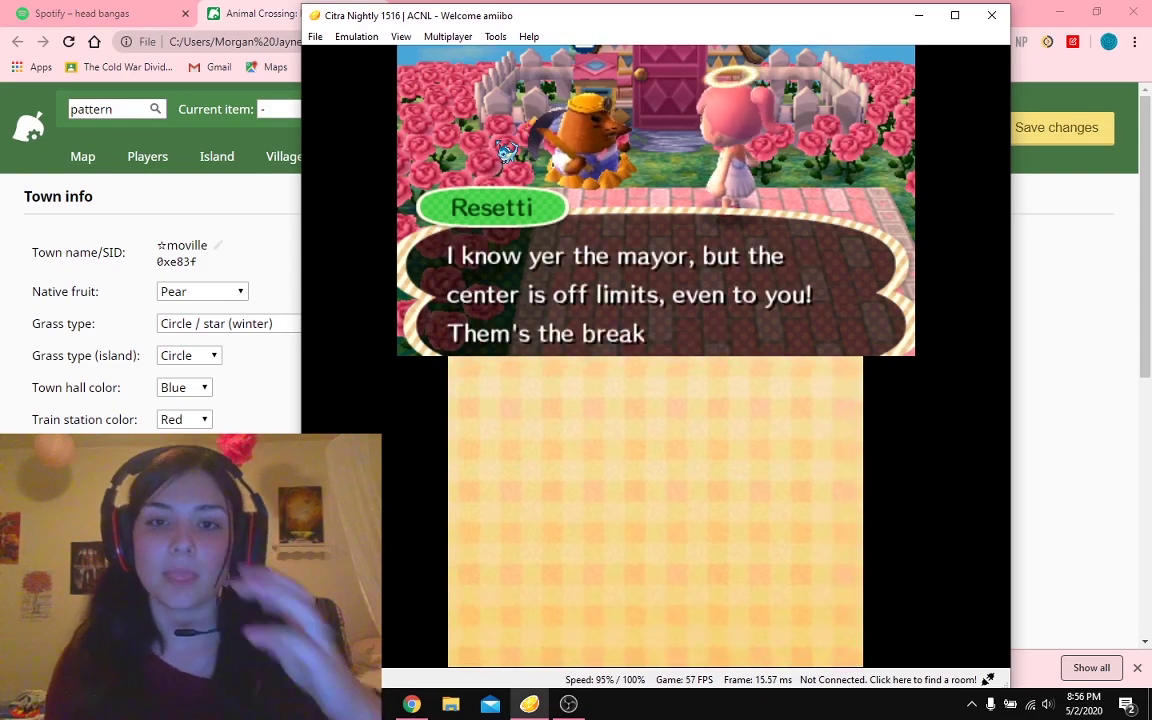
key("a")
key("a")
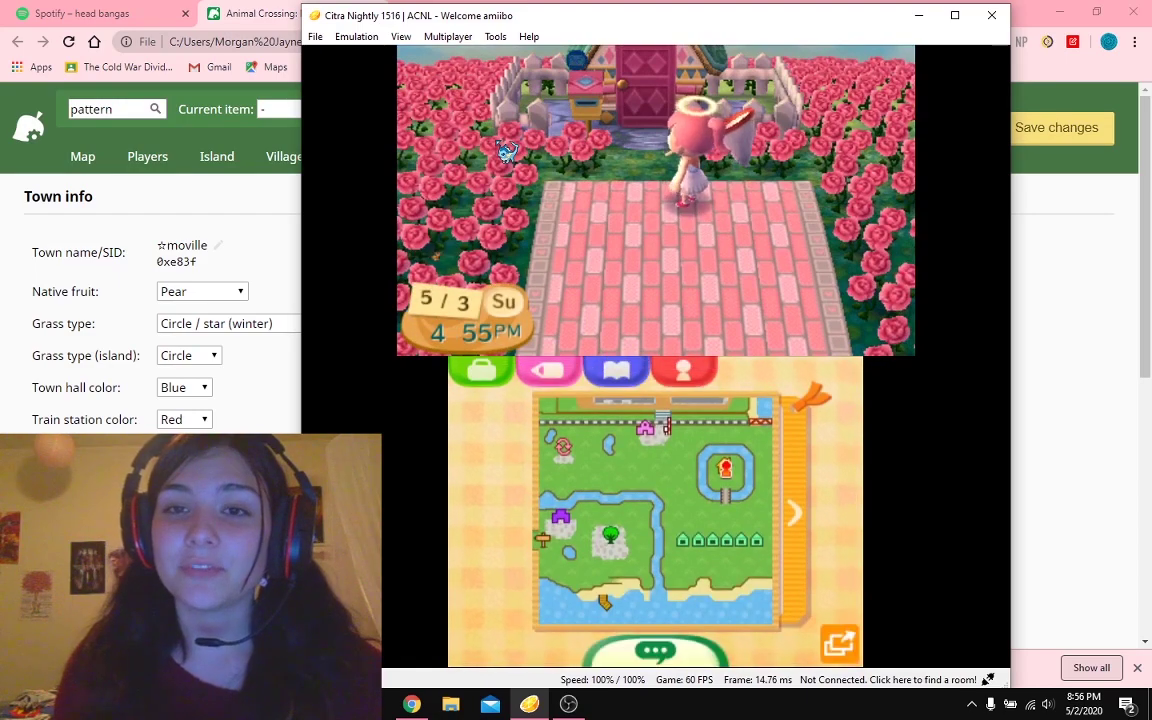
Walk the character around the mayor's house to inspect the pink roses and the surrounding river, ending at the bridge.
key("Down")
key("Down")
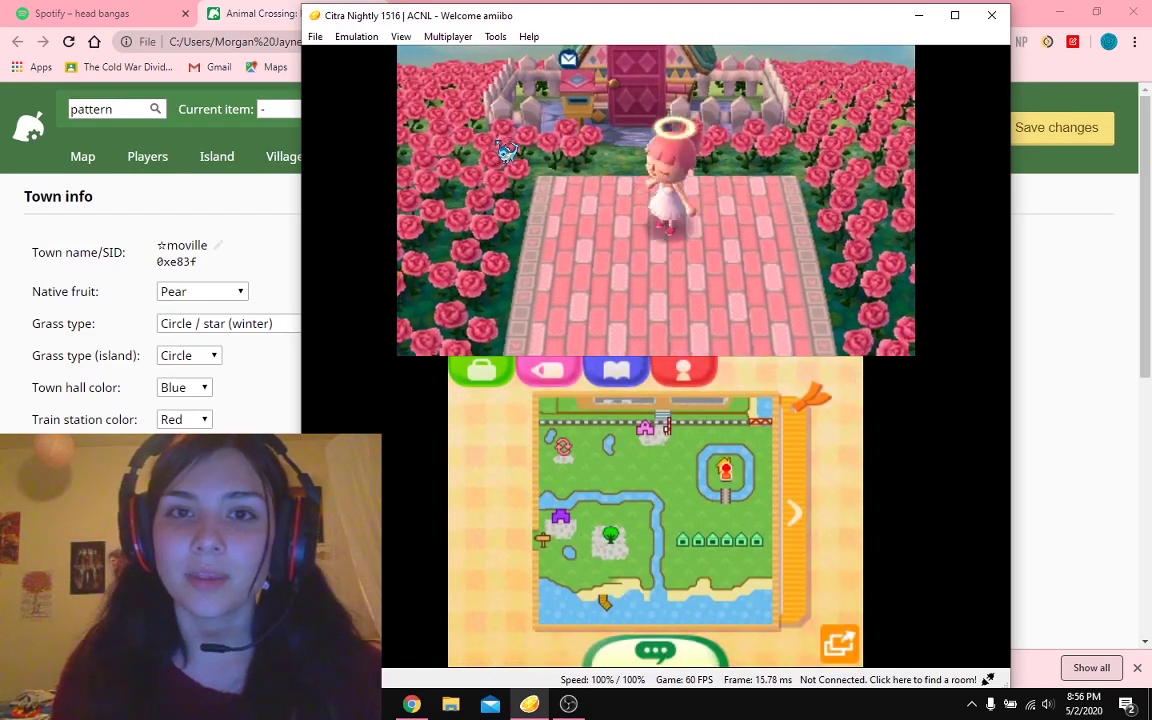
key("Left")
key("Up")
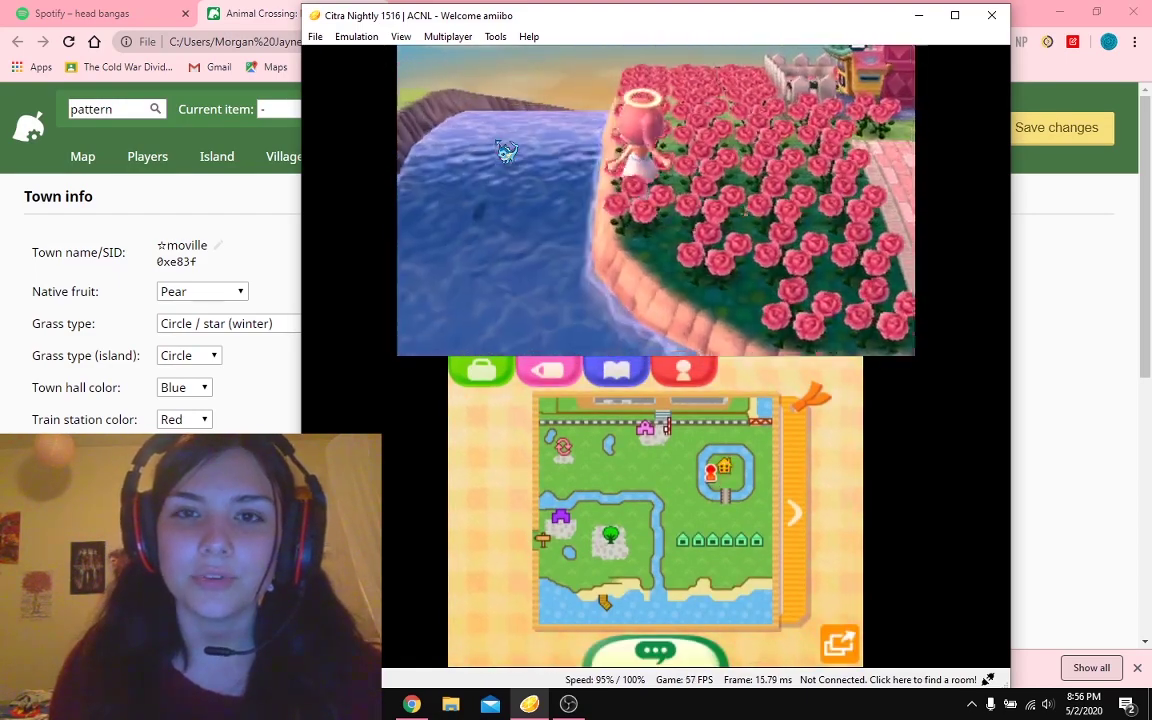
key("Right")
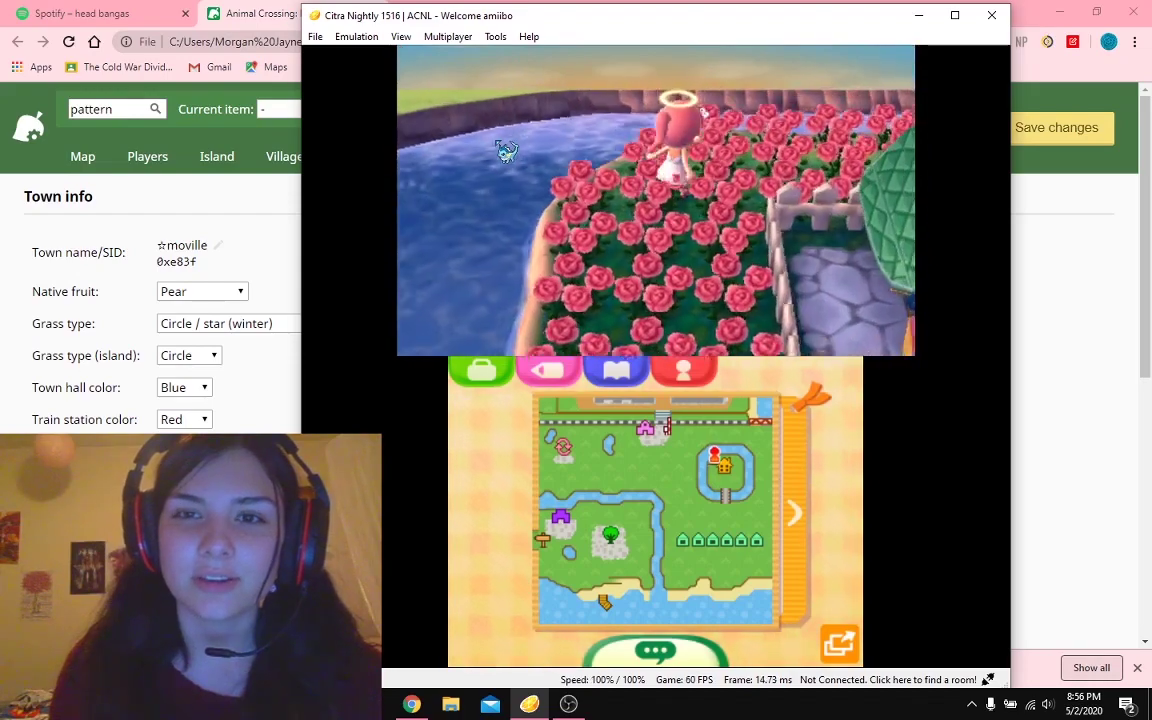
key("Down")
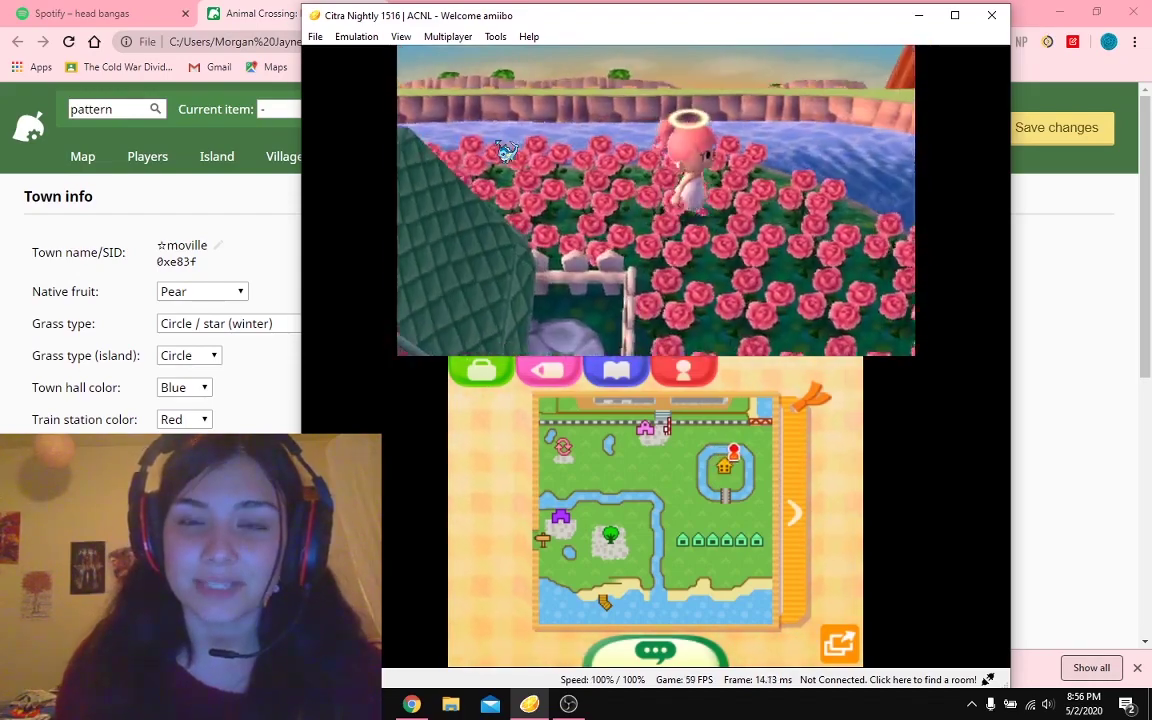
key("Down")
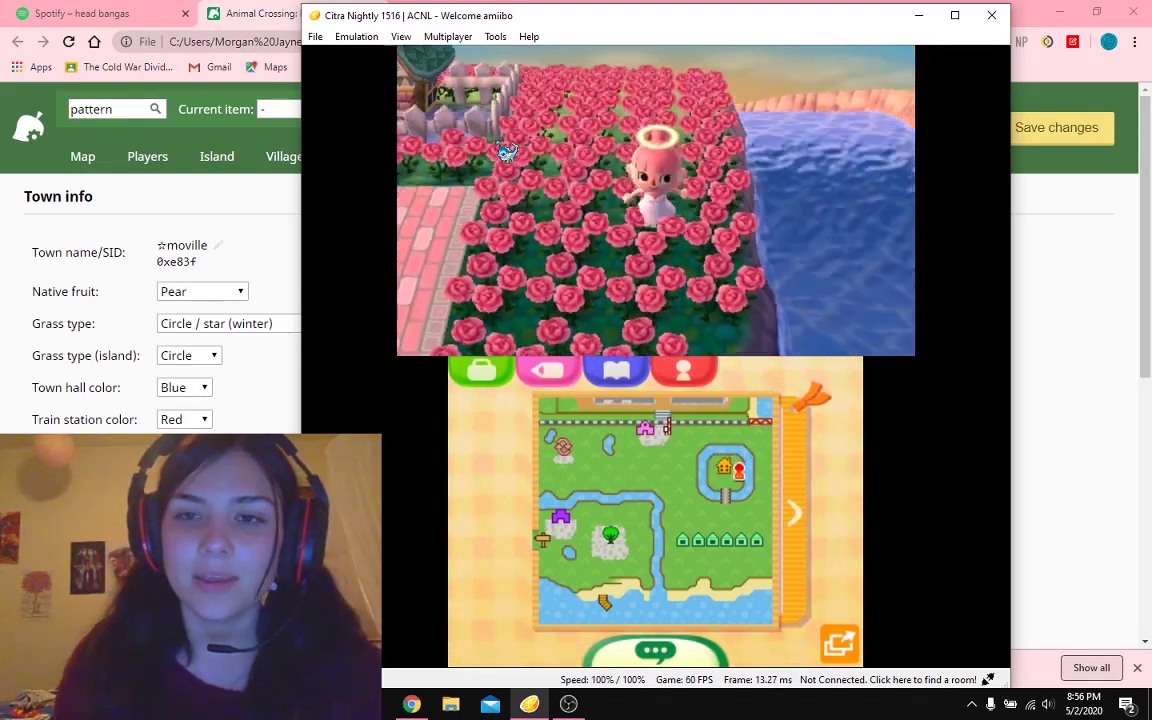
key("Down")
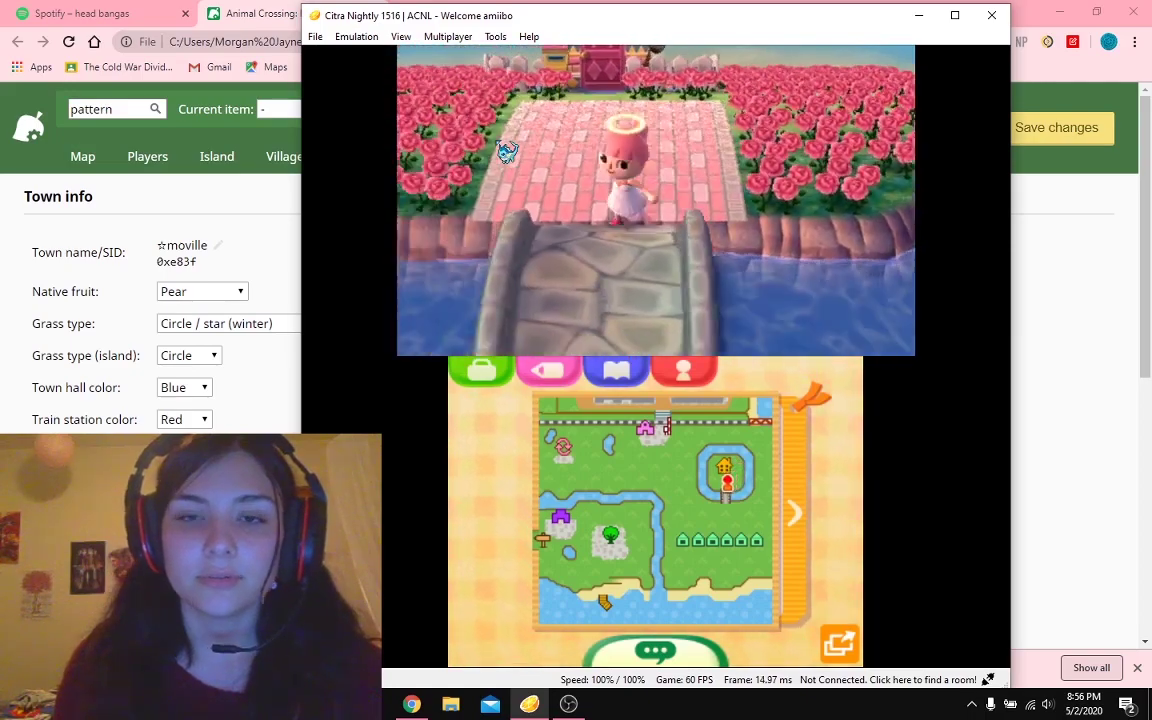
Cross the bridge, follow the pink path down, and inspect the full row of villager houses from end to end.
key("Down")
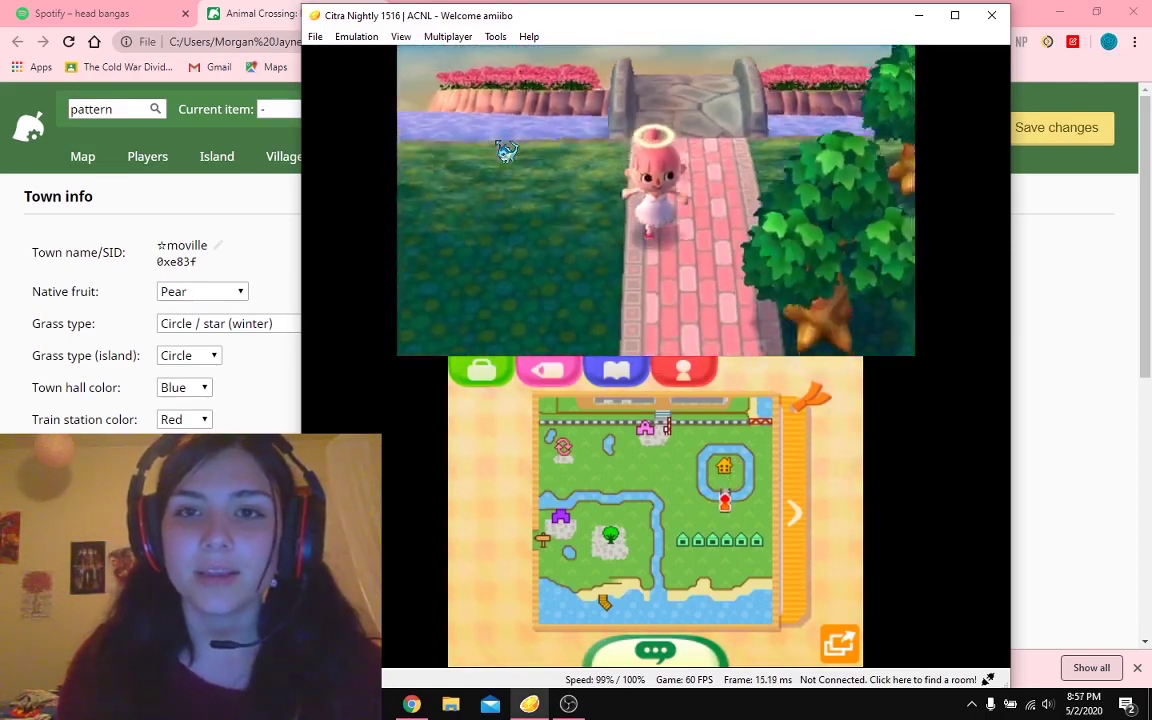
key("Down")
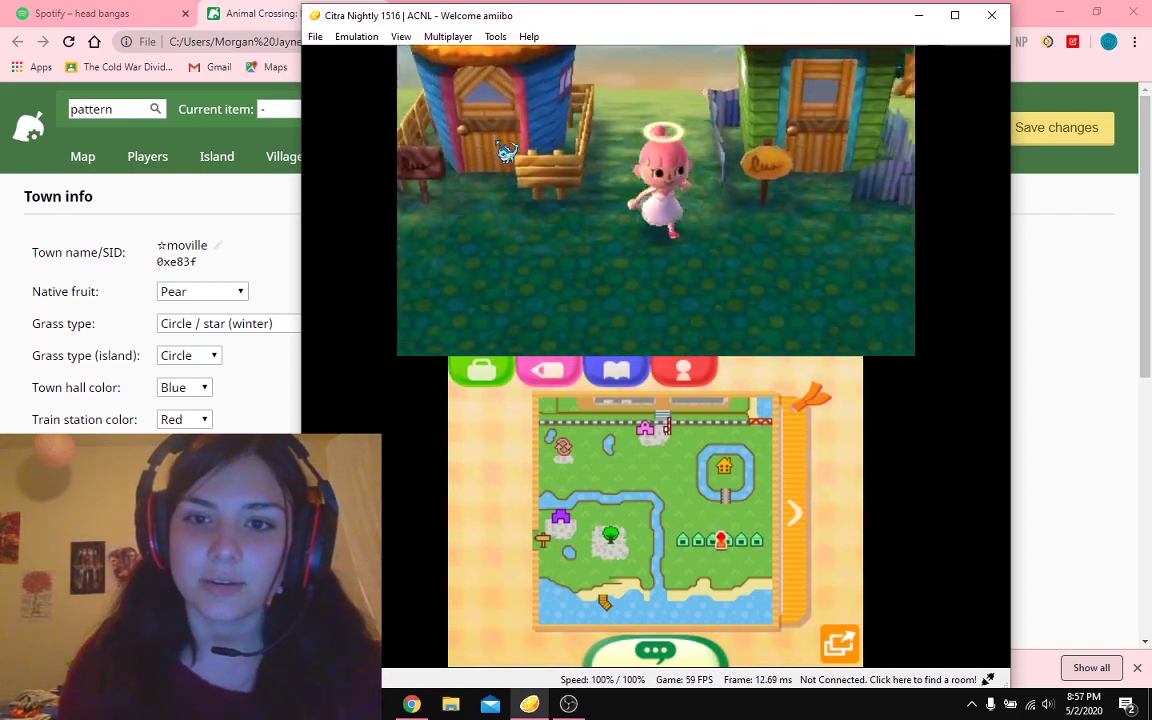
key("Right")
key("Right")
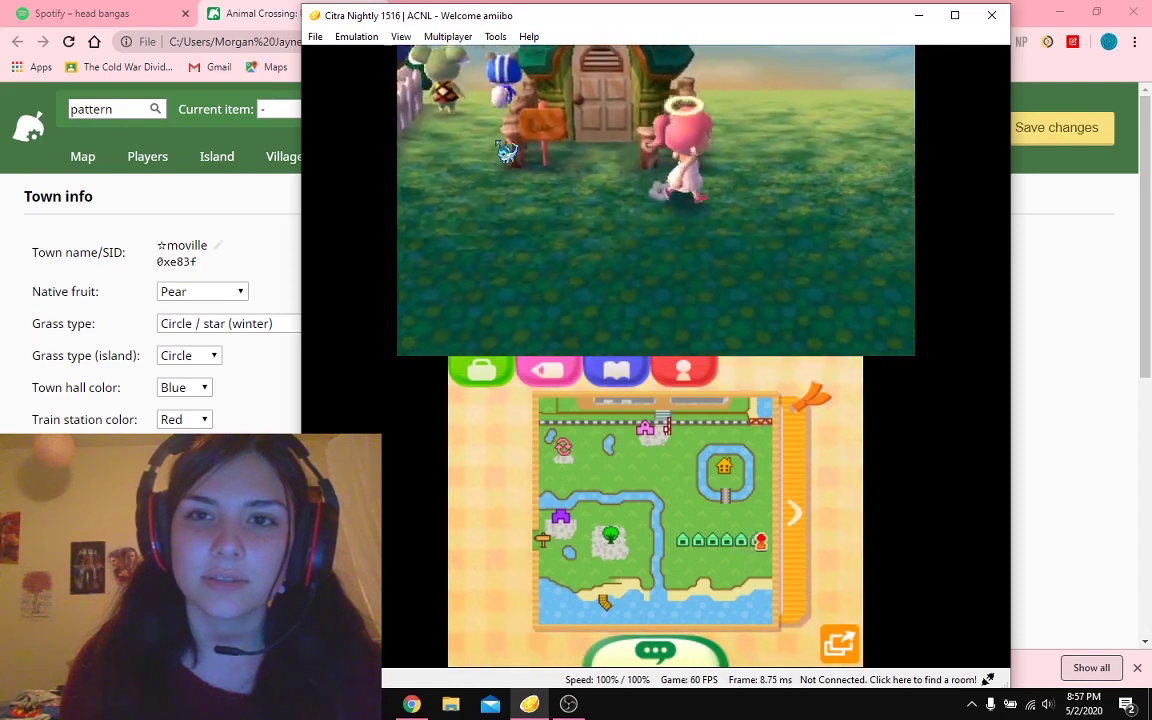
key("Left")
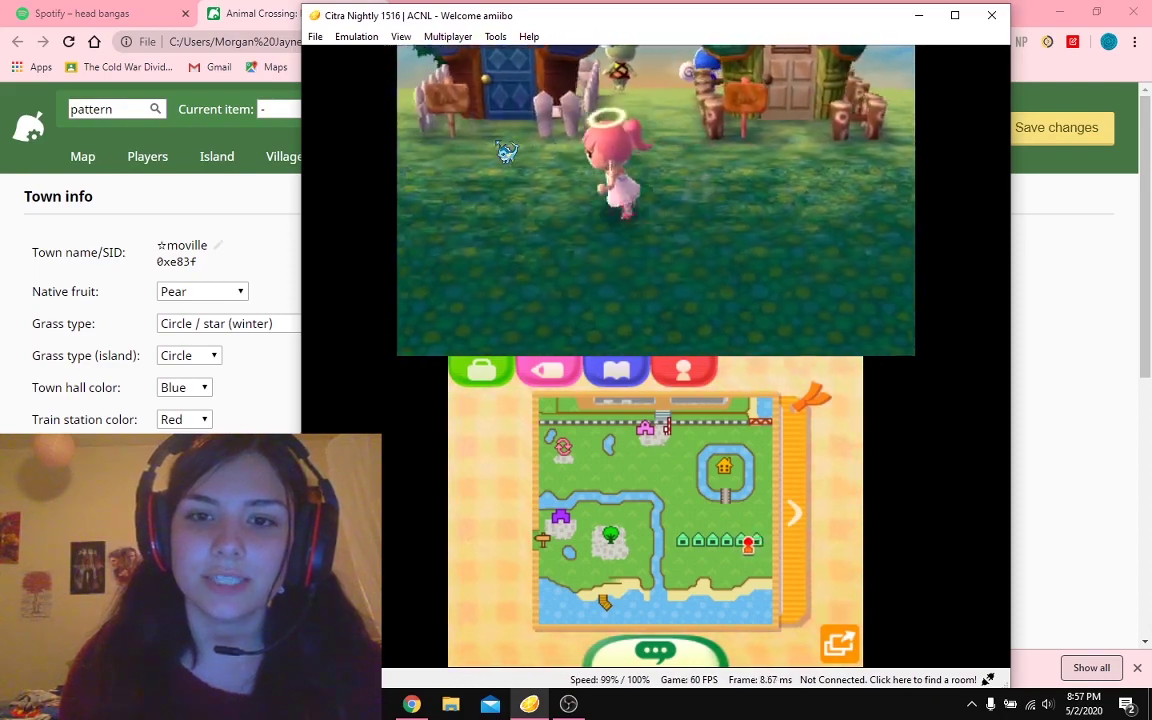
key("Left")
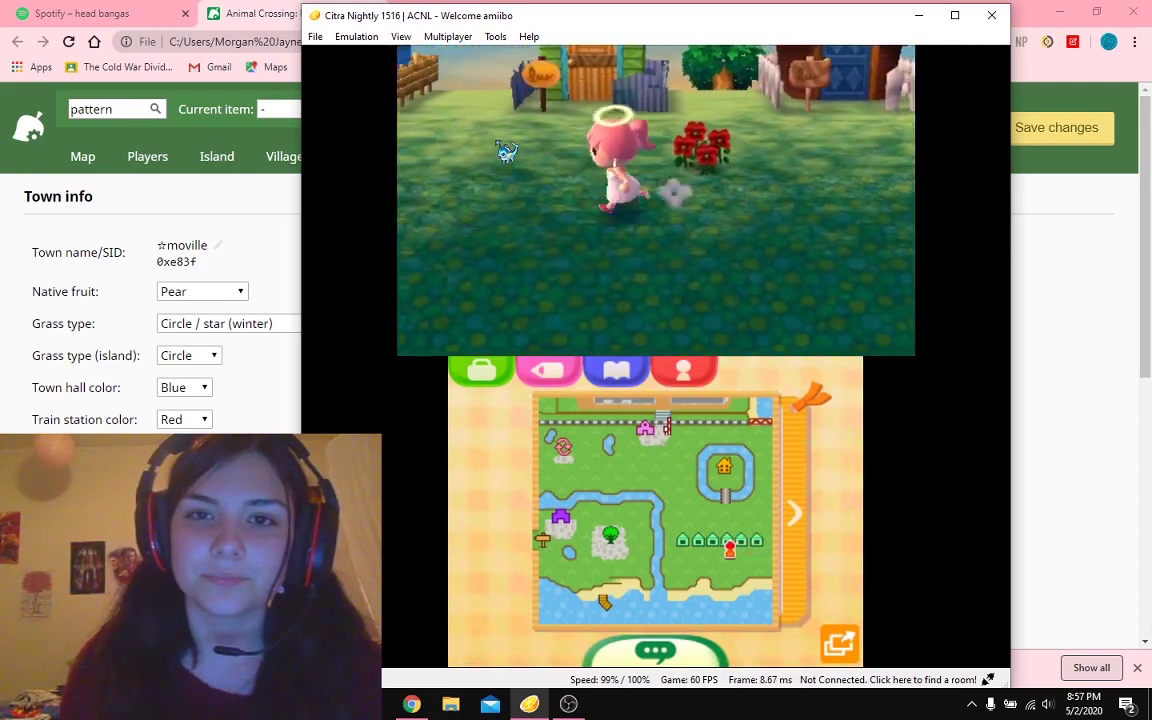
key("Left")
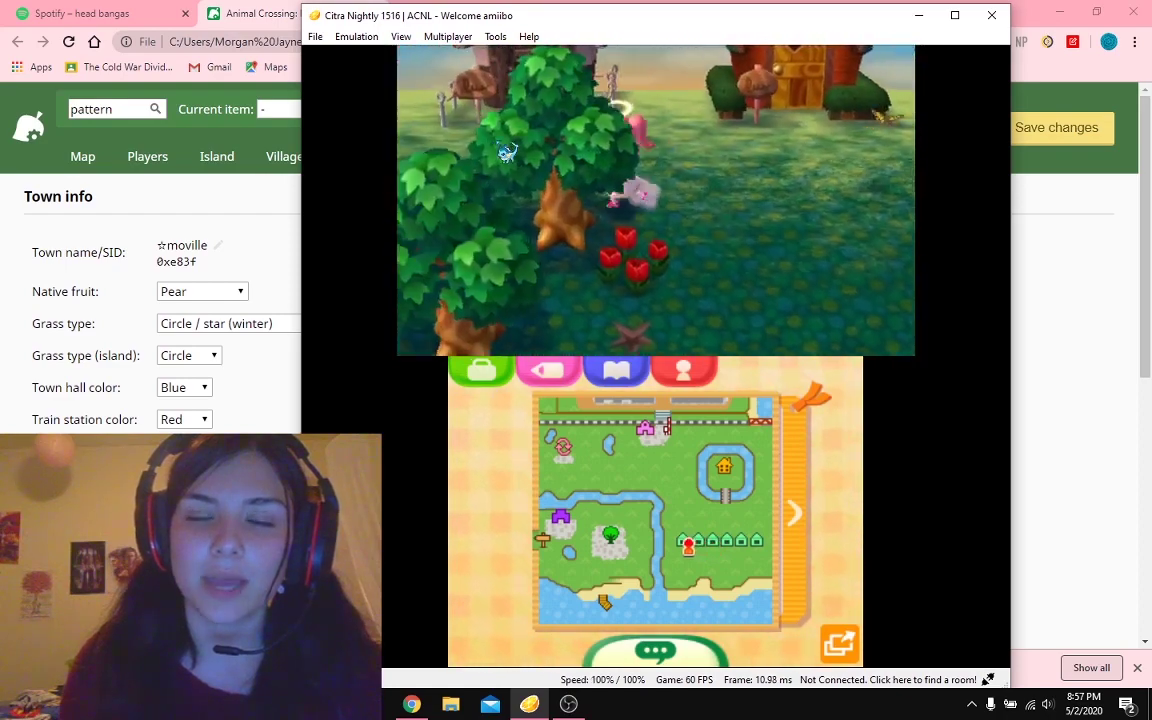
Check the name signs of the first four villager houses in the row, one after another.
key("Up")
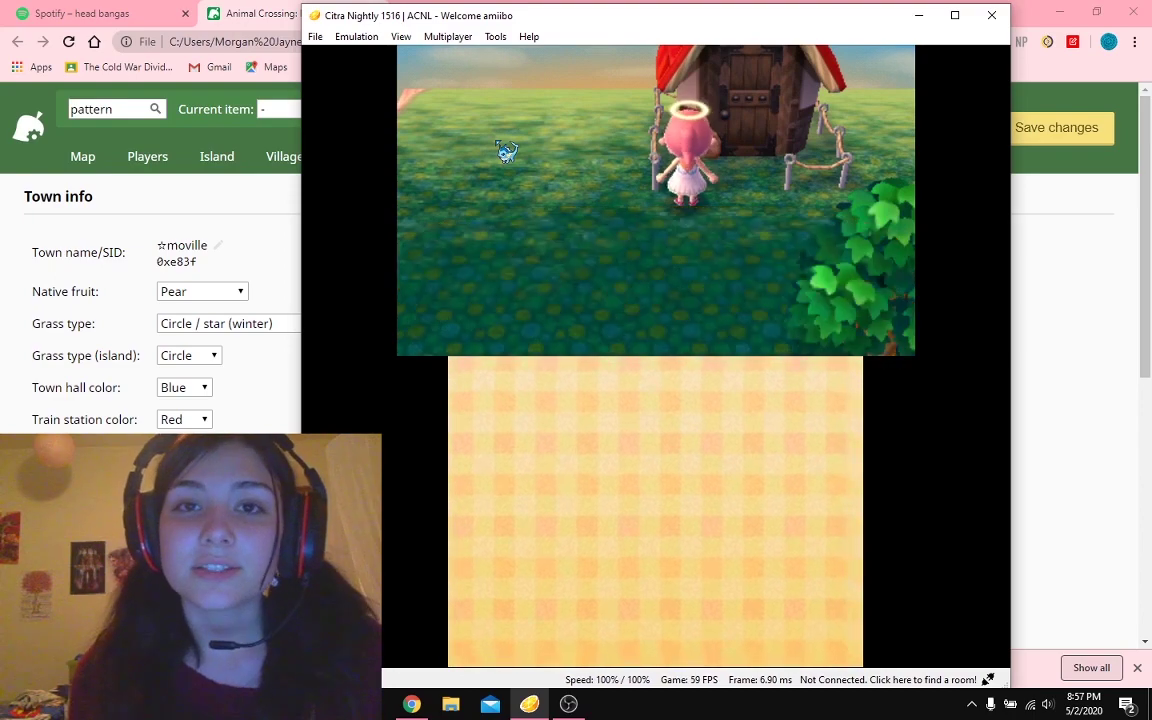
key("Up")
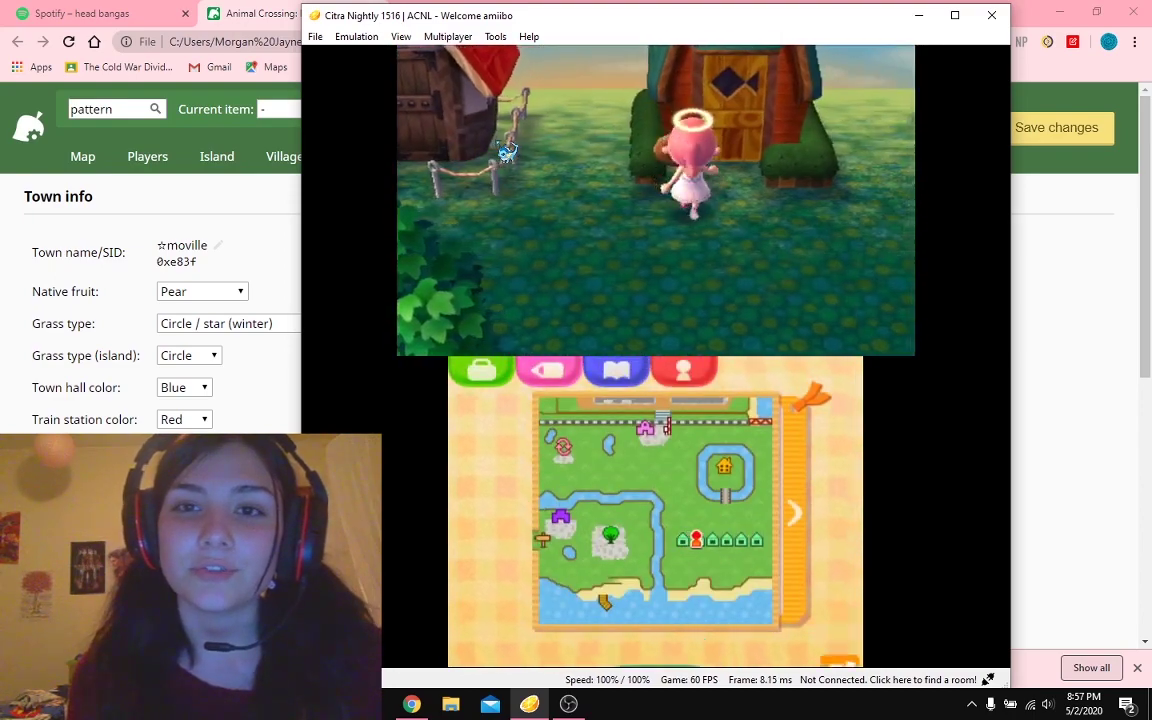
key("a")
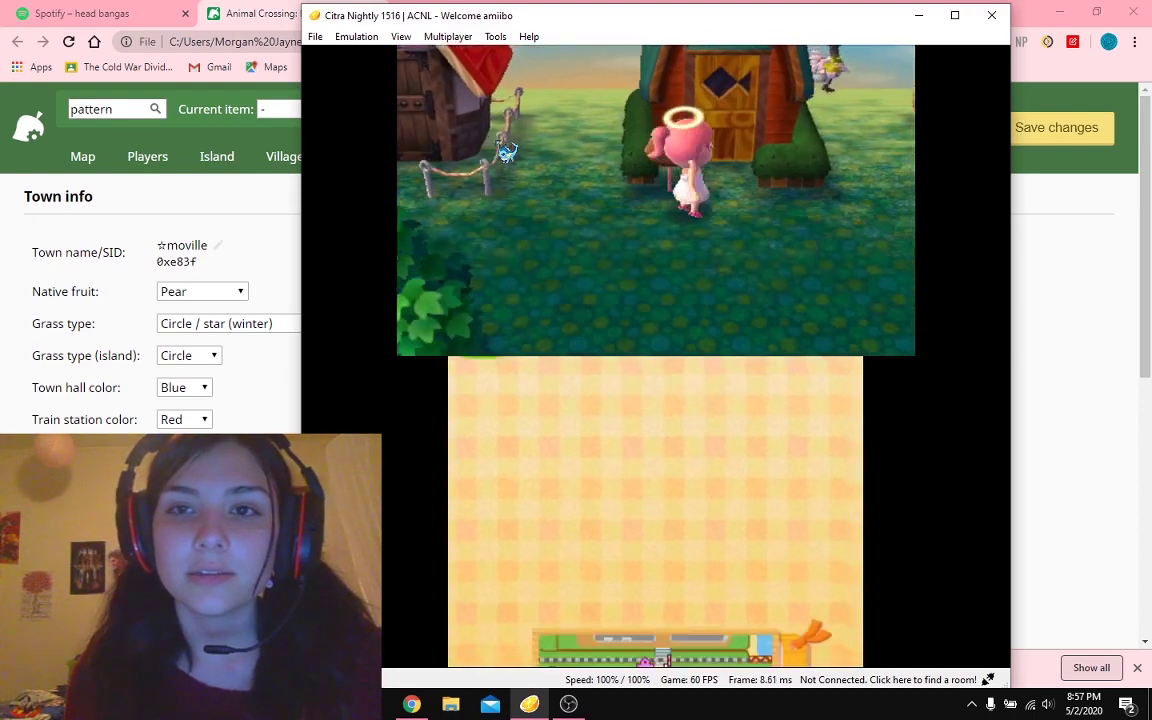
key("Right")
key("Up")
key("a")
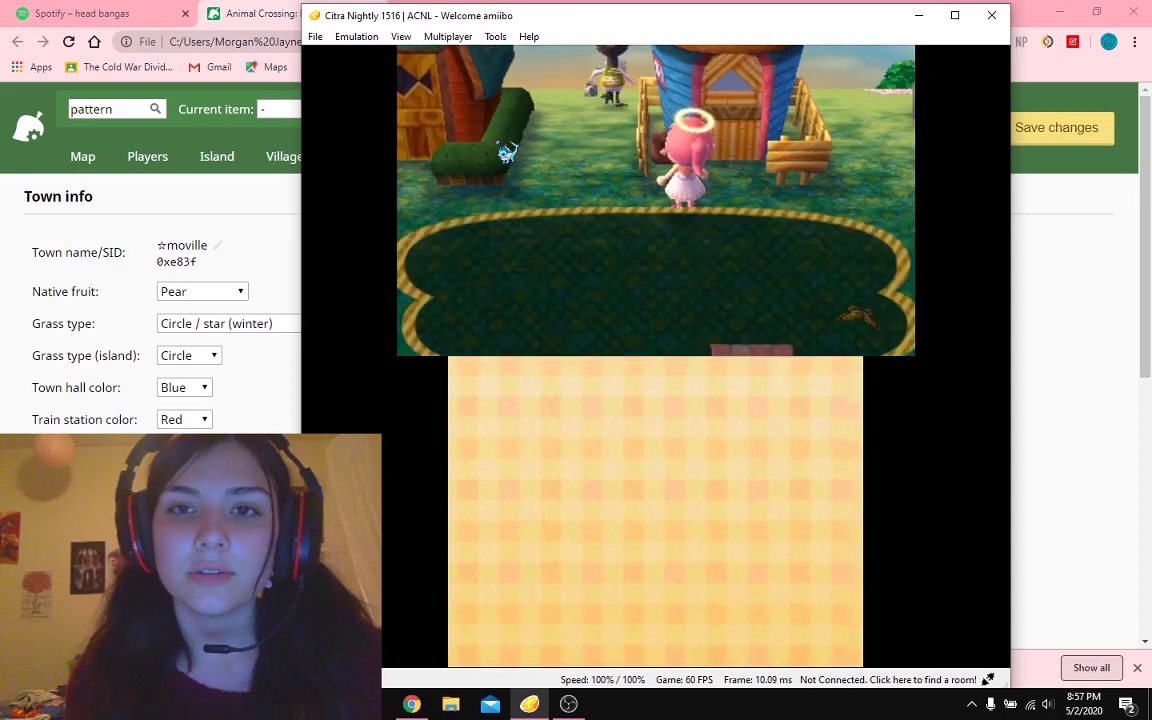
key("a")
key("Left")
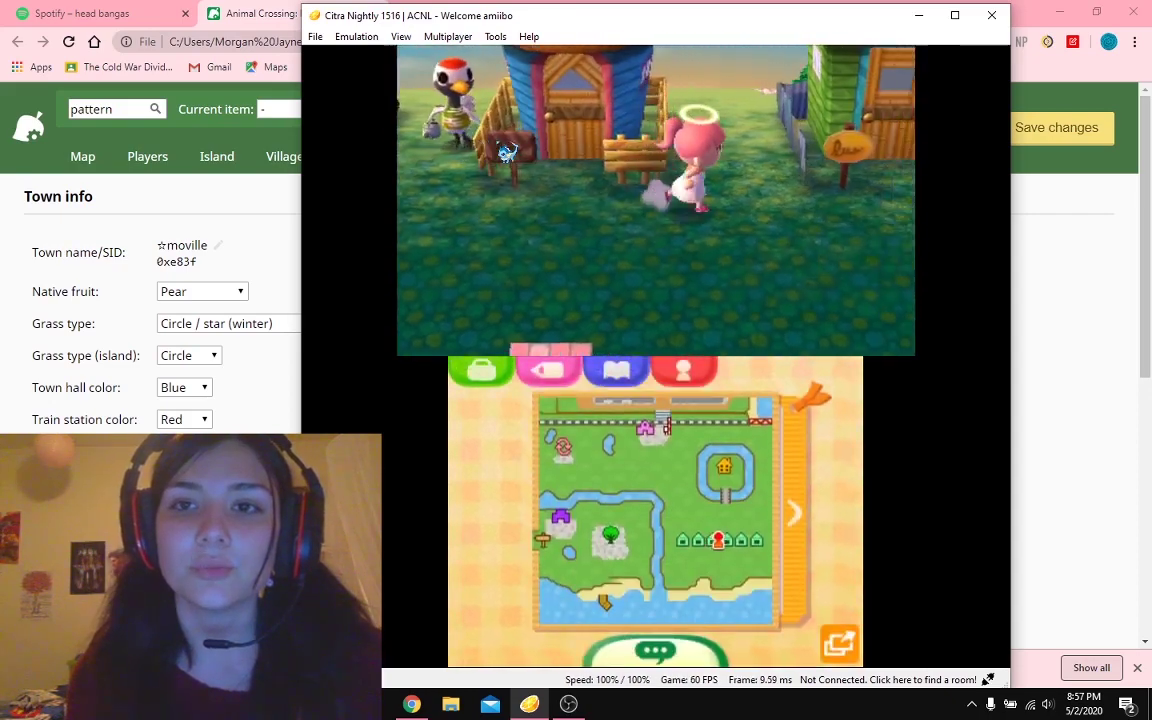
key("Up")
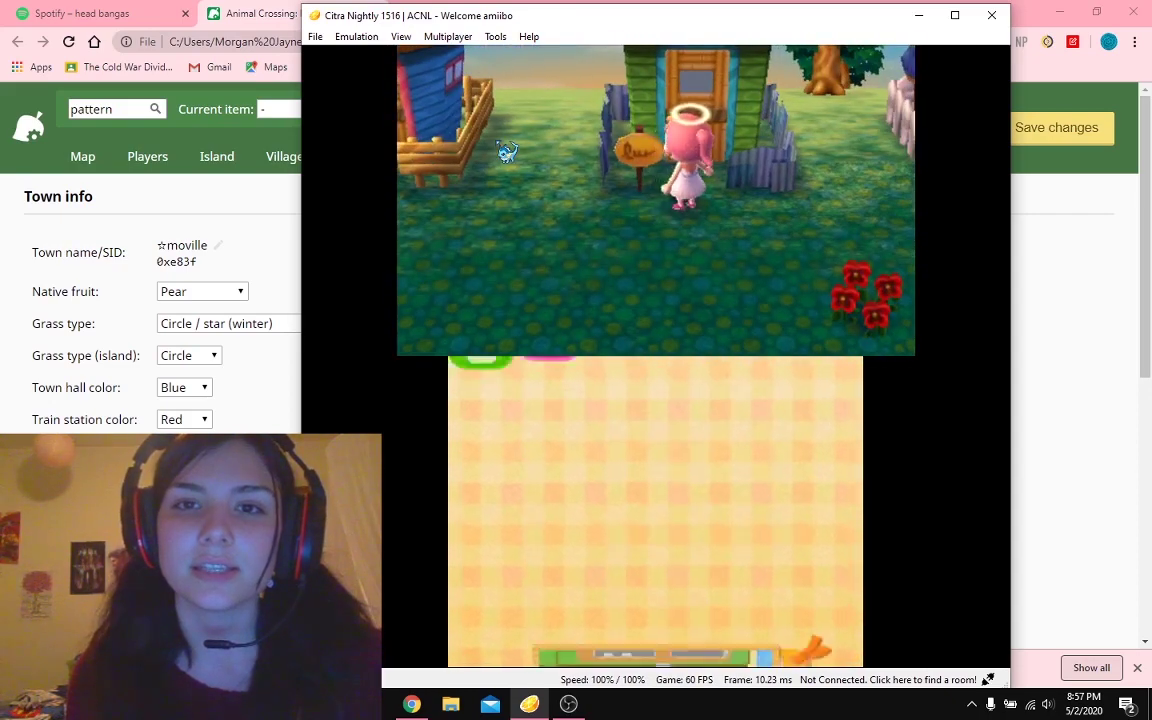
Enter the green villager house, talk to Tad, ask "What's the latest?" and finish the conversation.
key("t")
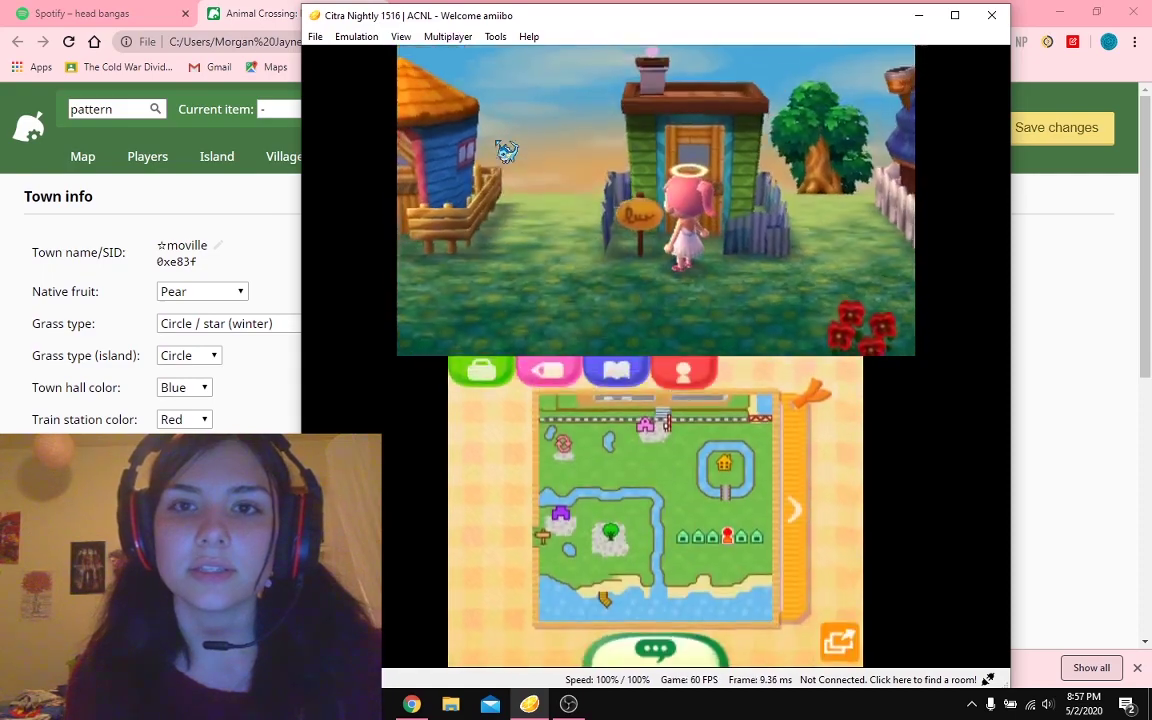
key("Up")
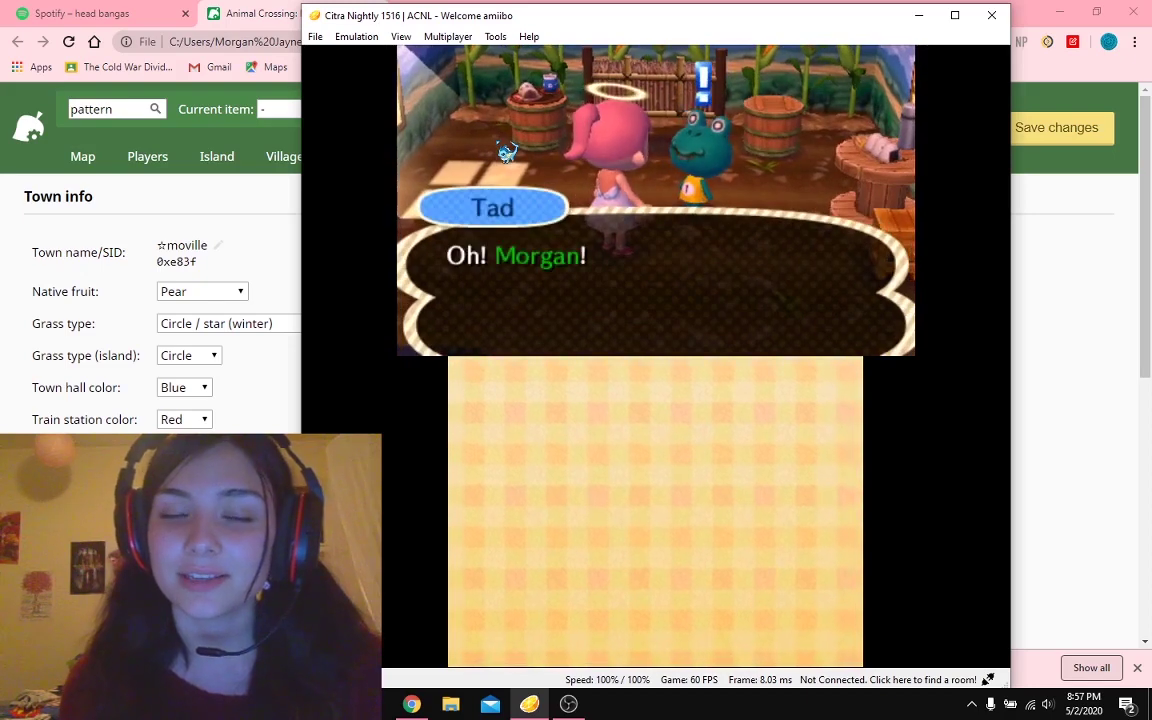
key("a")
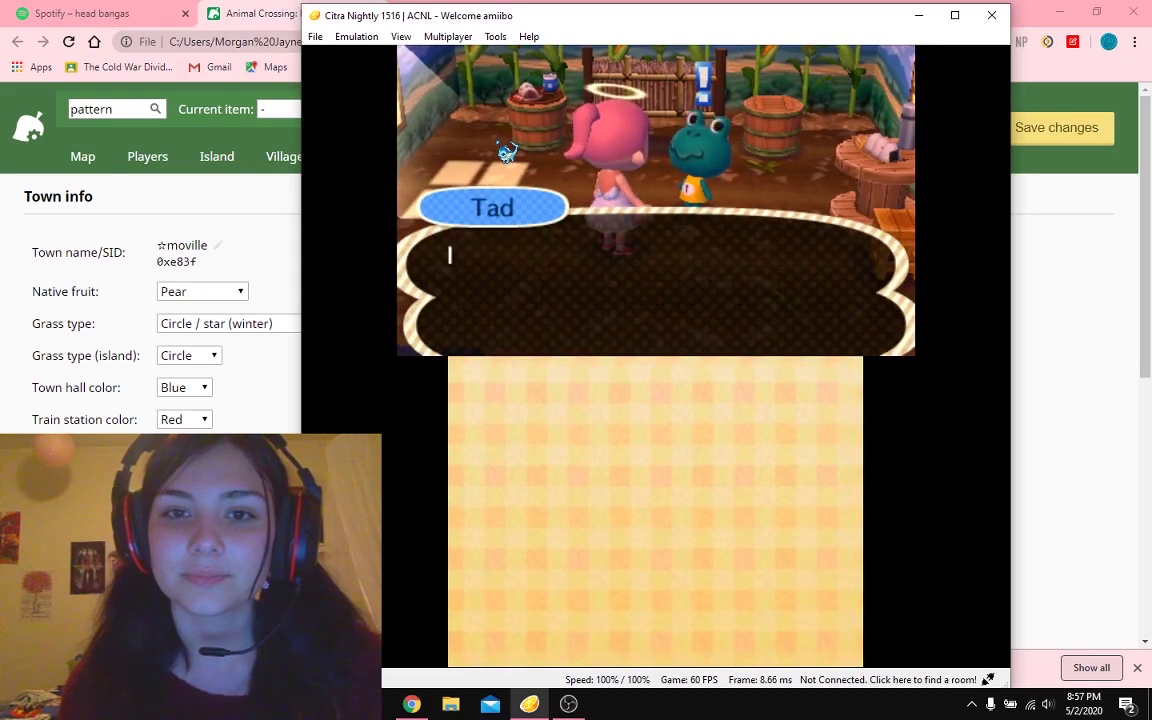
key("a")
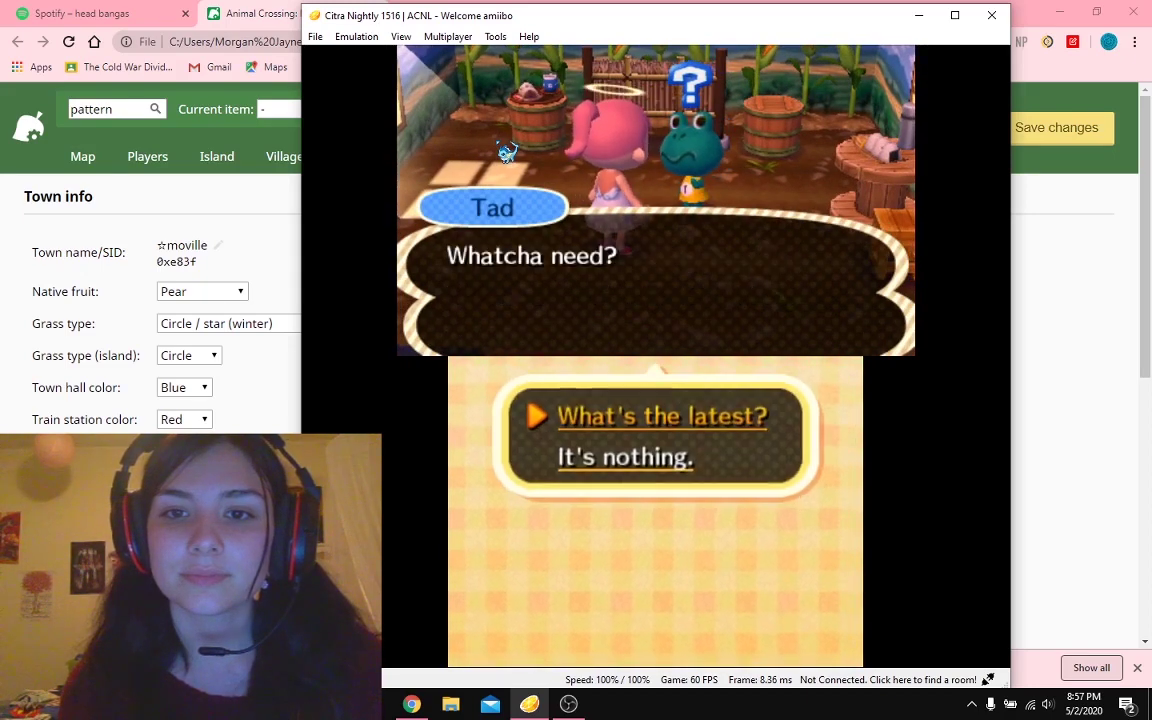
key("a")
key("a")
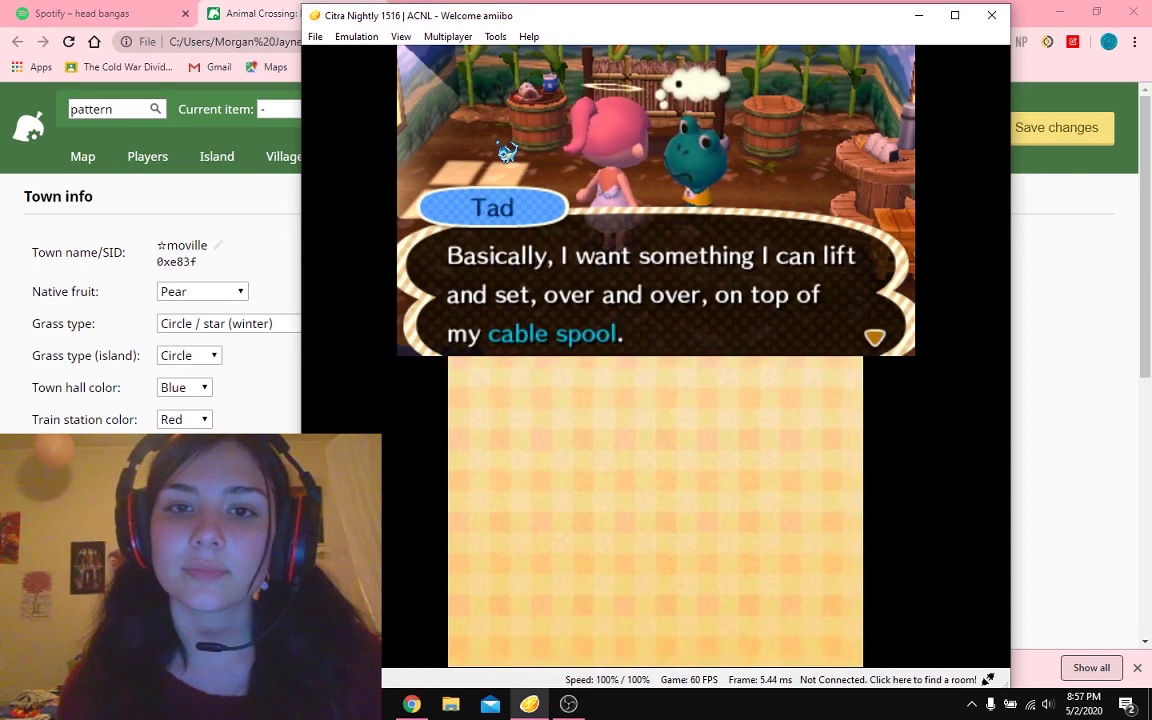
key("a")
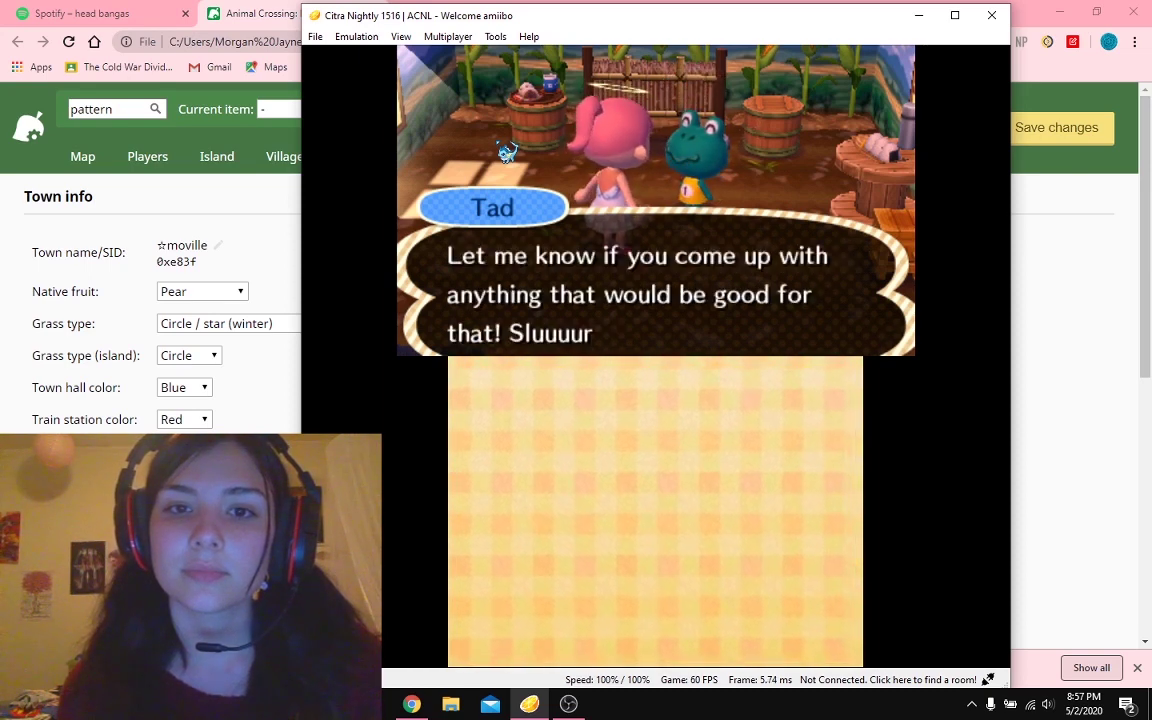
key("a")
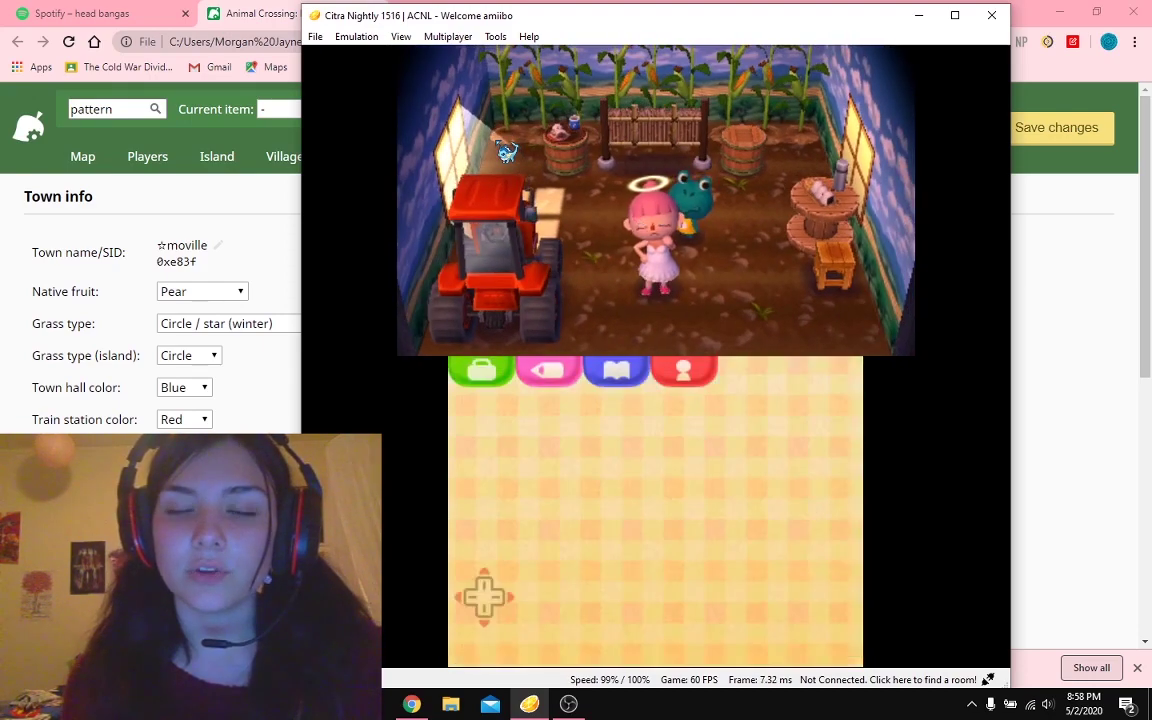
Leave the green villager house and walk the character west along the row of villager houses.
key("Down")
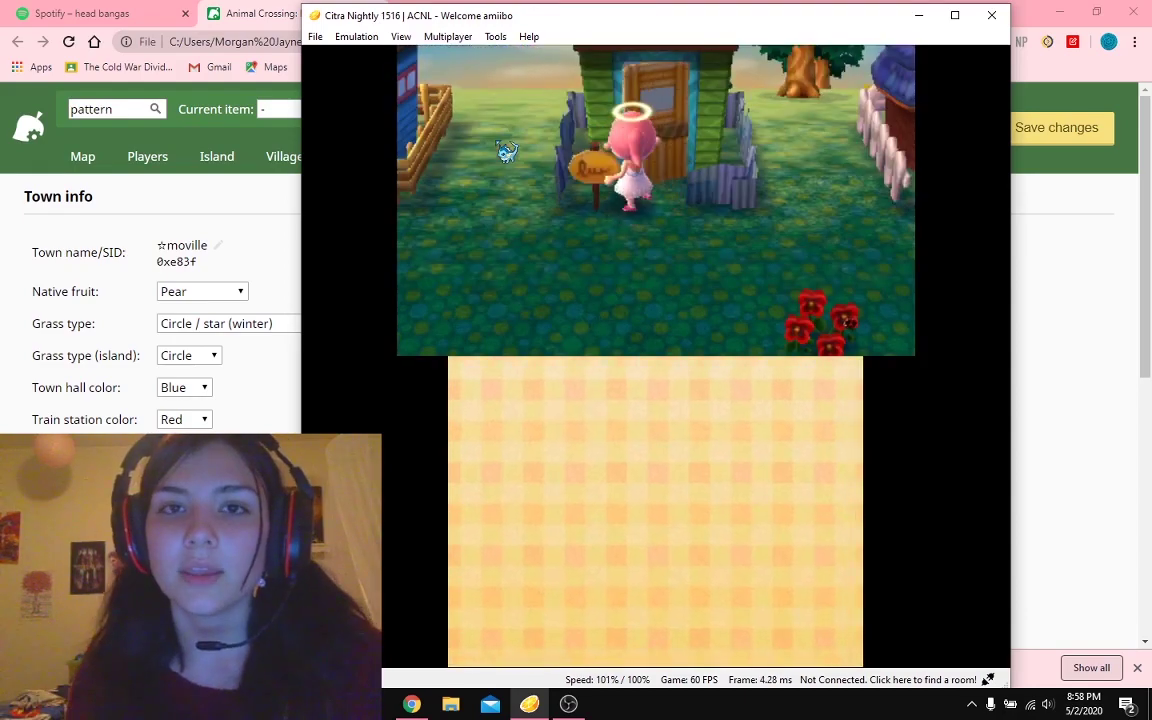
key("Down")
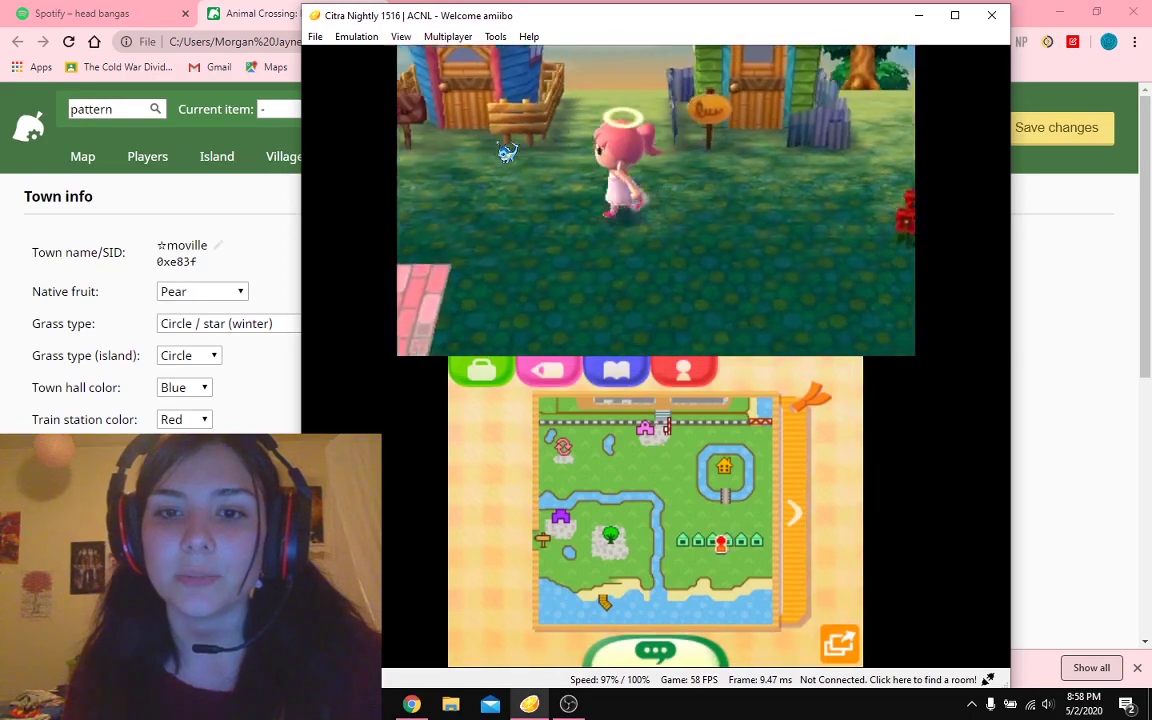
key("Left")
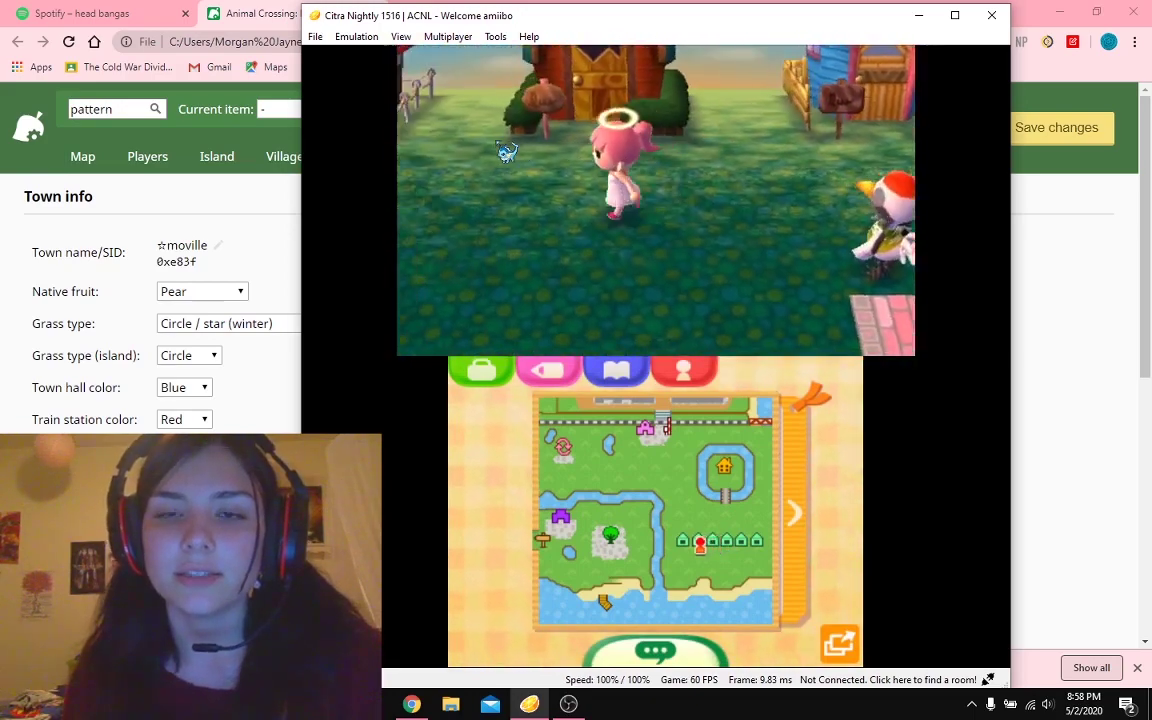
key("Left")
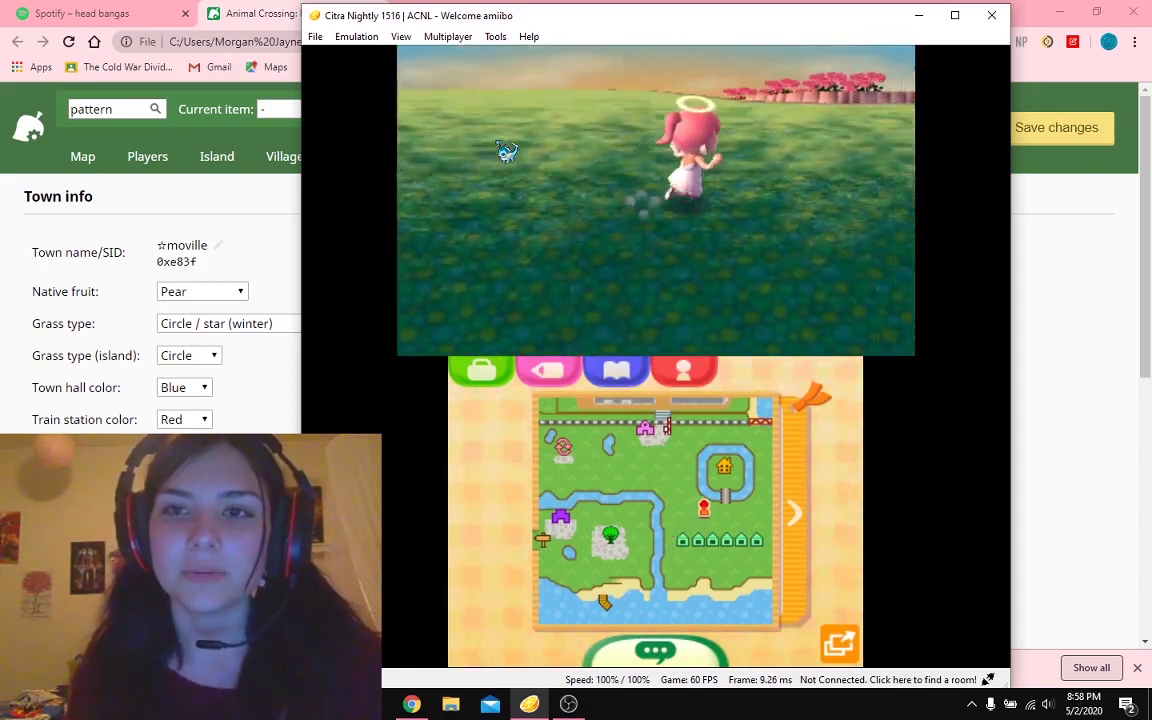
Walk back across the stone bridge to the mayor's house and view its front with the surrounding pink roses at a low camera angle.
key("Up")
key("Right")
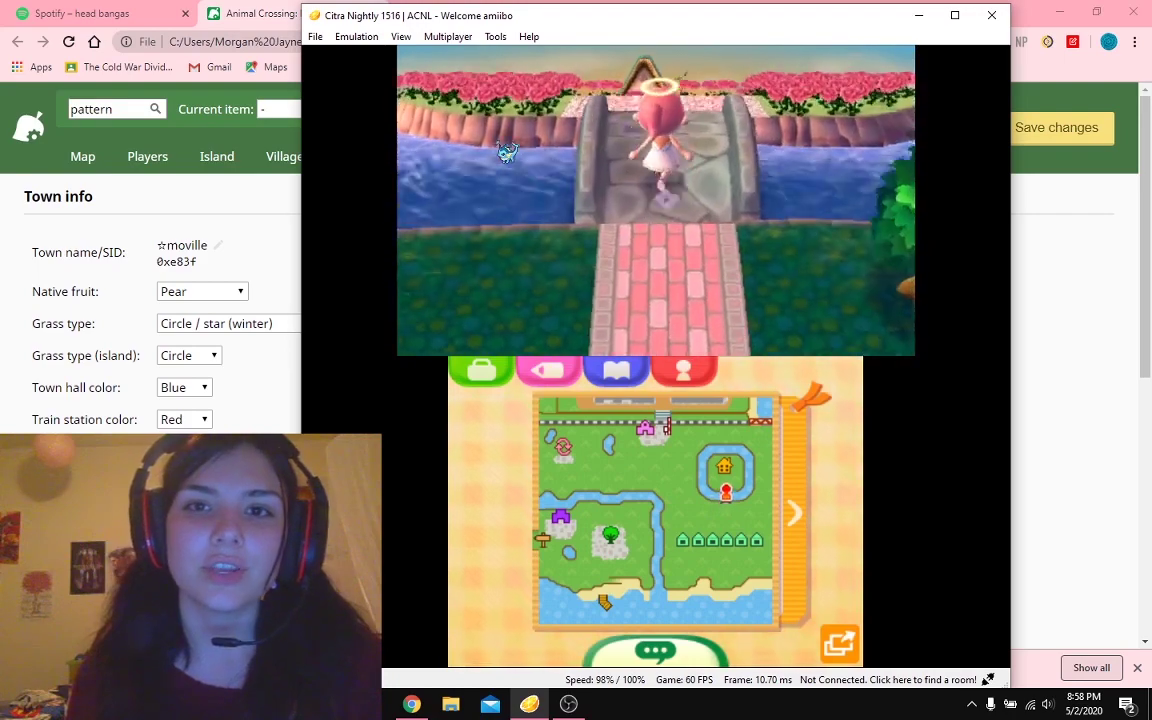
key("Up")
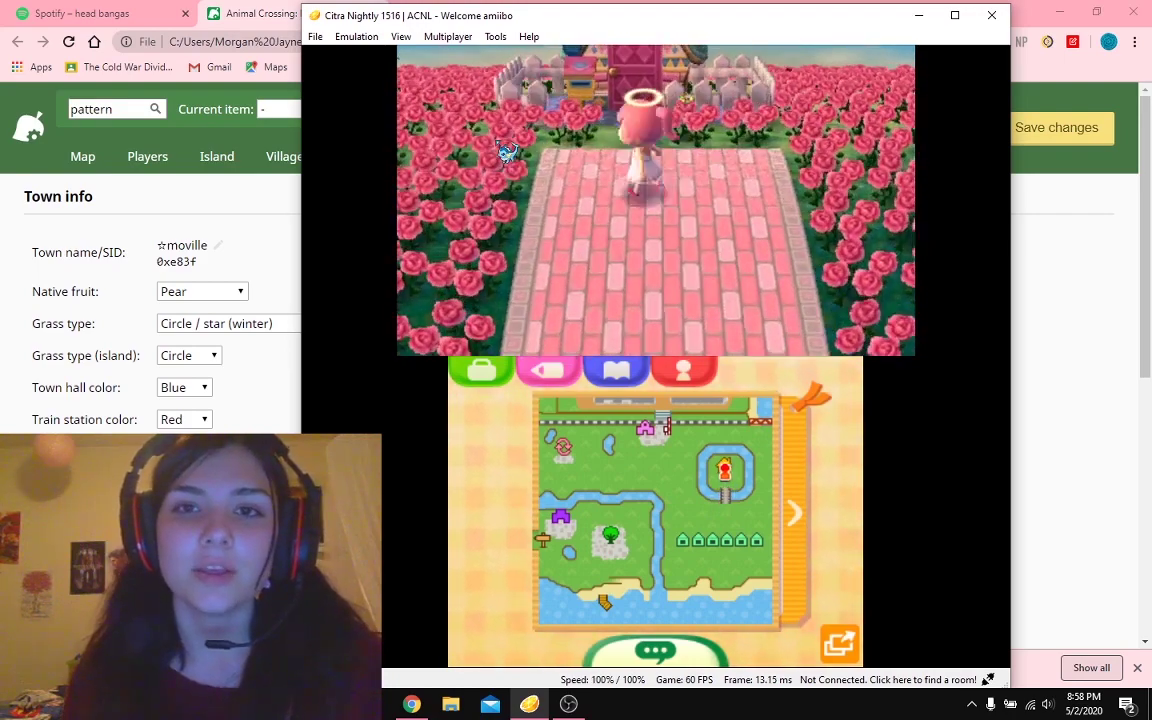
key("t")
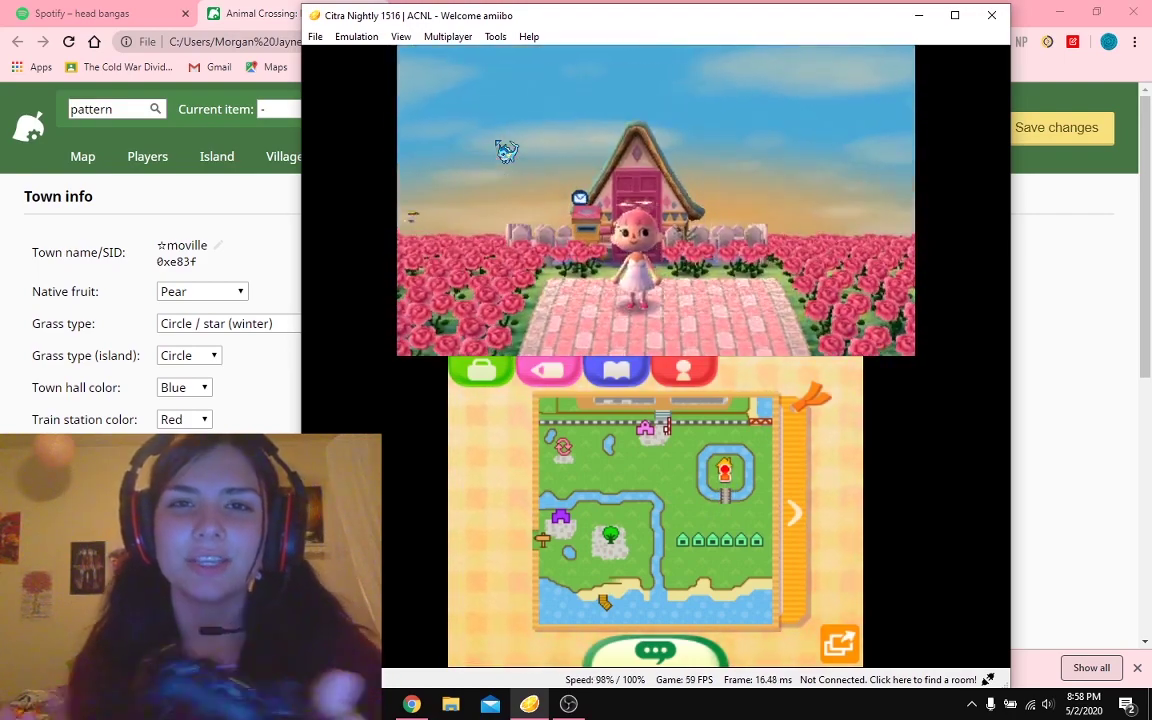